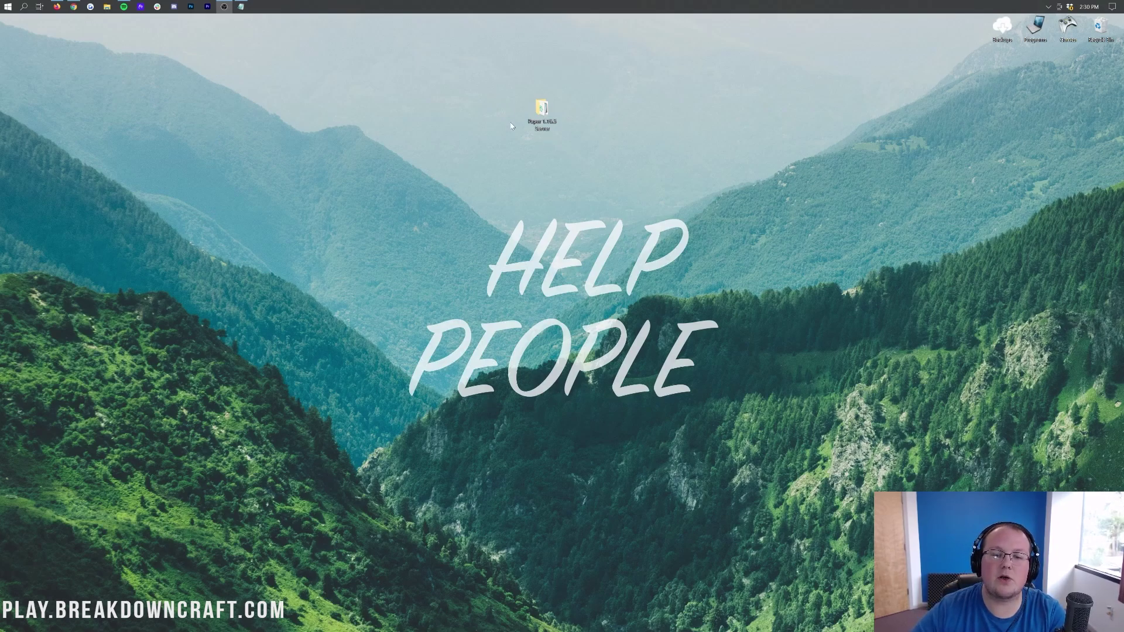
Open the Paper 1.16.5 Server folder on the desktop to view its contents, and close it again.
{"action": "double_click", "coordinate": [541, 110]}
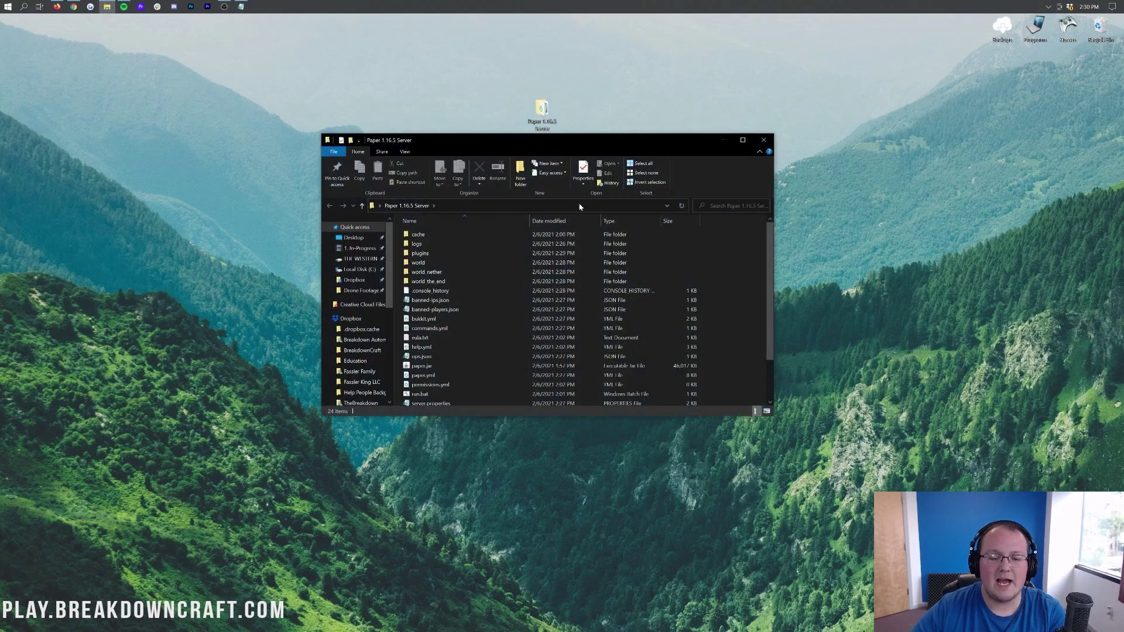
{"action": "left_click", "coordinate": [769, 138]}
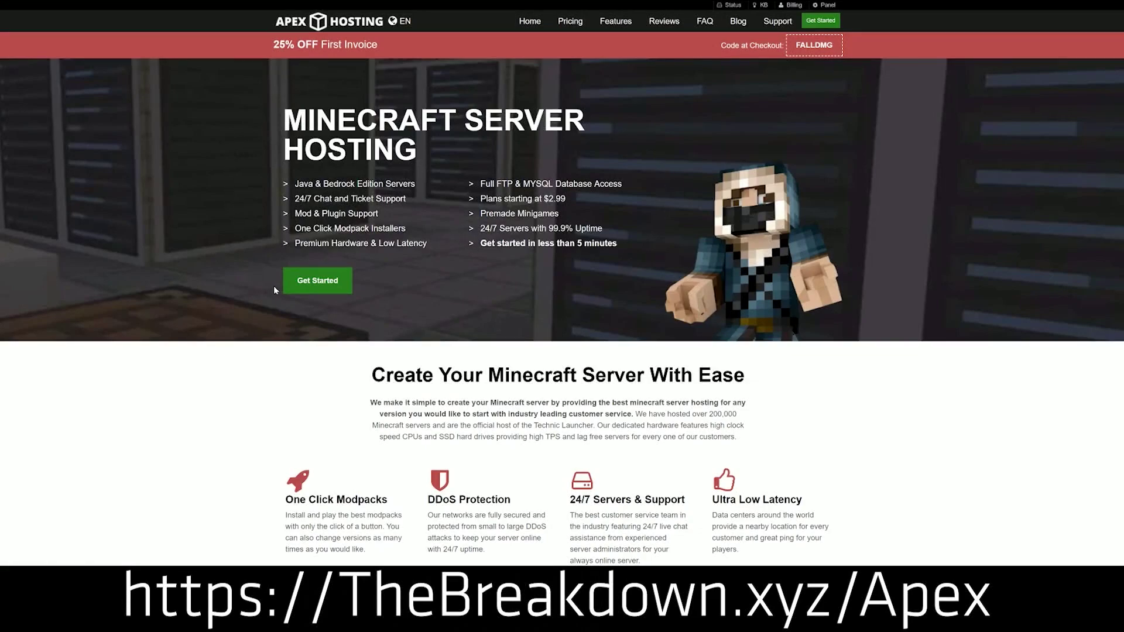
Review the features listed on the Apex Hosting homepage, including 24/7 Servers & Support and Automated Backups.
{"action": "scroll", "coordinate": [439, 328], "scroll_direction": "down", "scroll_amount": 3}
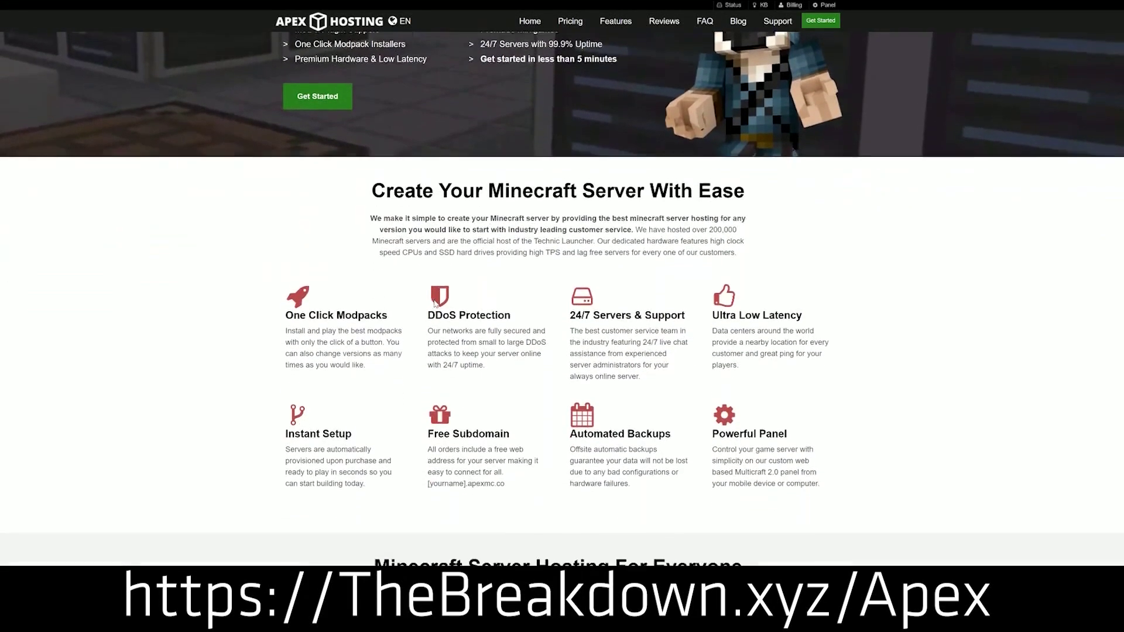
{"action": "scroll", "coordinate": [435, 303], "scroll_direction": "down", "scroll_amount": 1}
{"action": "left_click_drag", "start_coordinate": [286, 263], "coordinate": [685, 263]}
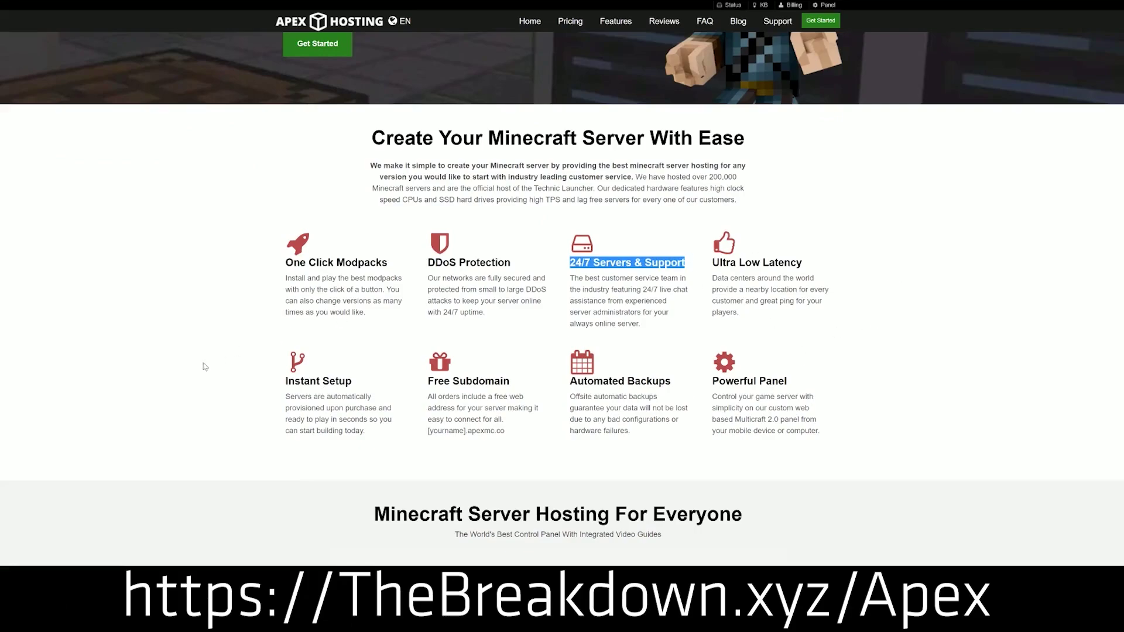
{"action": "left_click_drag", "start_coordinate": [561, 379], "coordinate": [705, 381]}
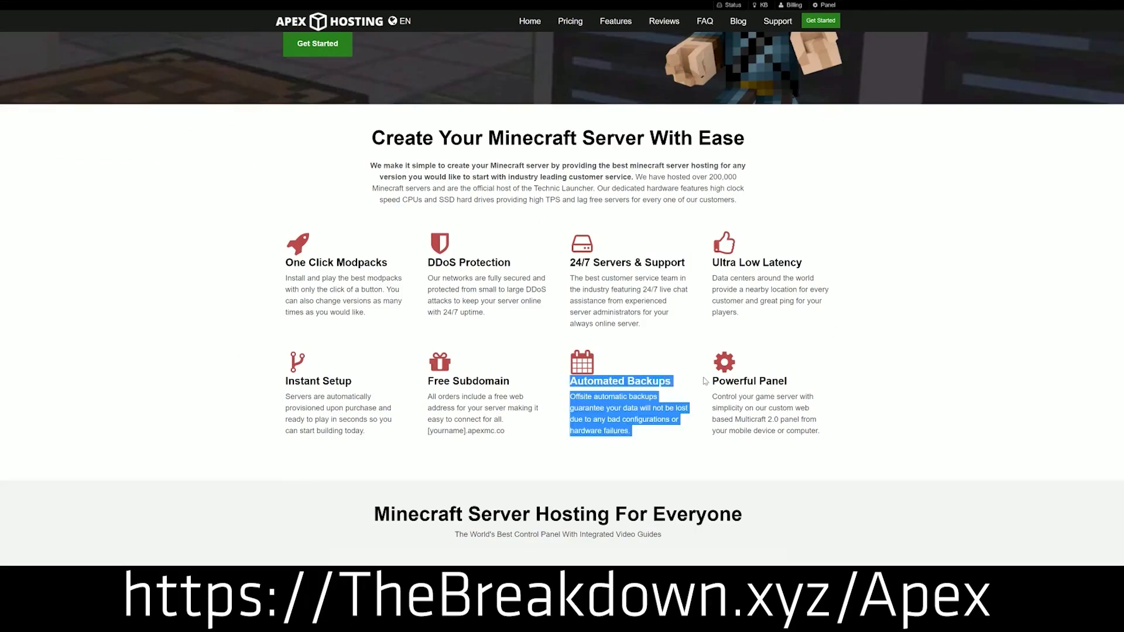
{"action": "left_click", "coordinate": [518, 386]}
{"action": "left_click_drag", "start_coordinate": [374, 434], "coordinate": [286, 381]}
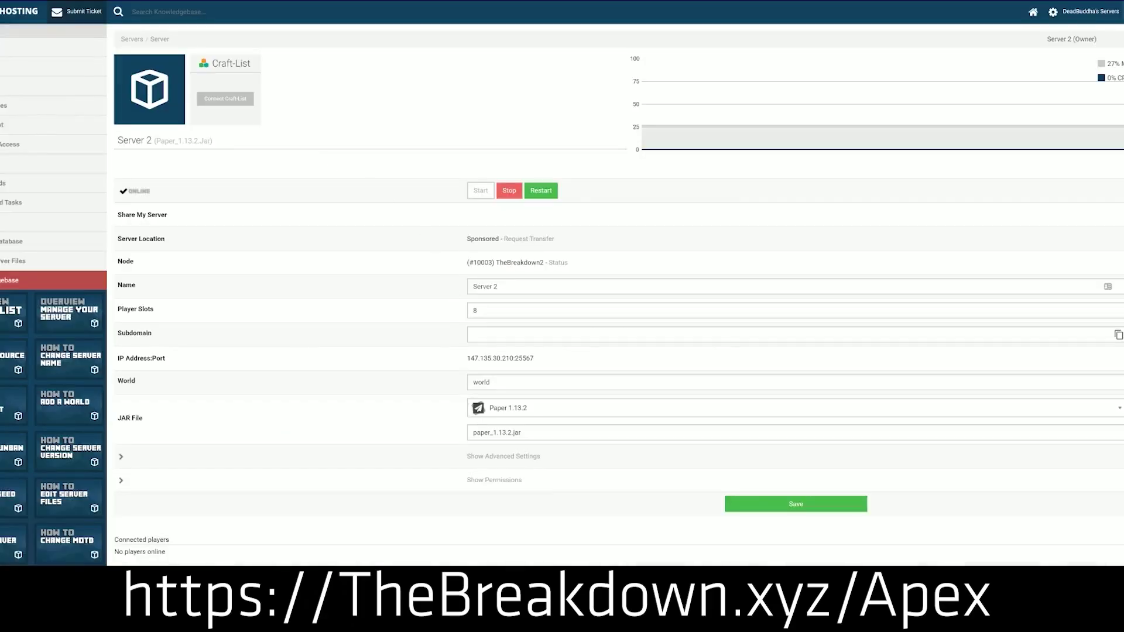
Change Server 2's JAR file to Minecraft 1.15, confirming the version change and keeping the existing world.
{"action": "left_click", "coordinate": [529, 415]}
{"action": "scroll", "coordinate": [523, 492], "scroll_direction": "down", "scroll_amount": 5}
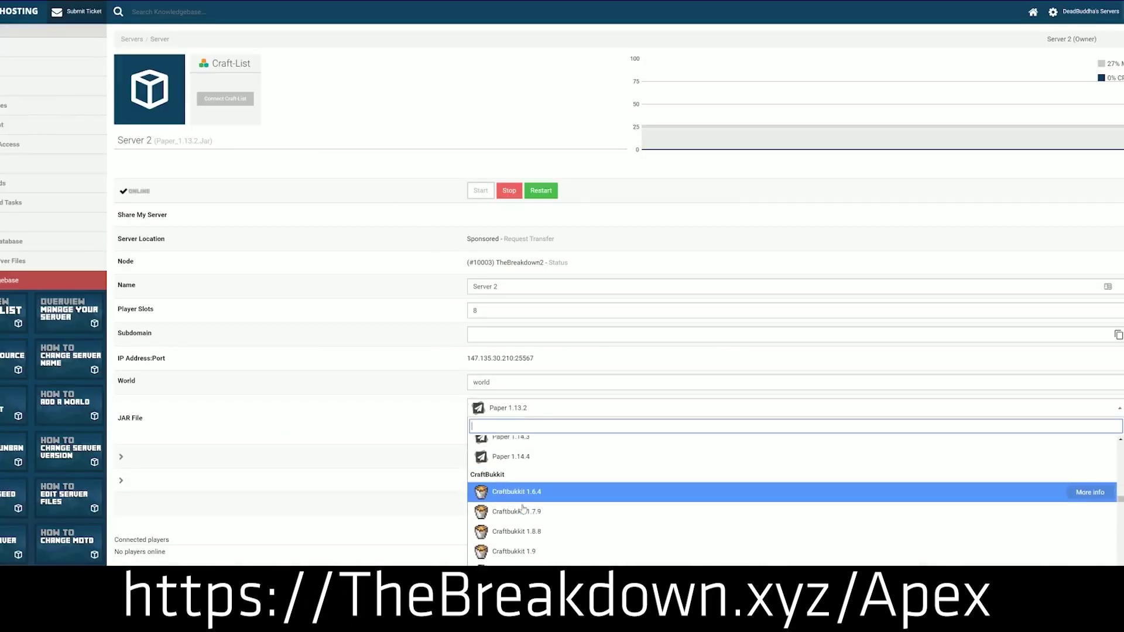
{"action": "scroll", "coordinate": [523, 509], "scroll_direction": "down", "scroll_amount": 10}
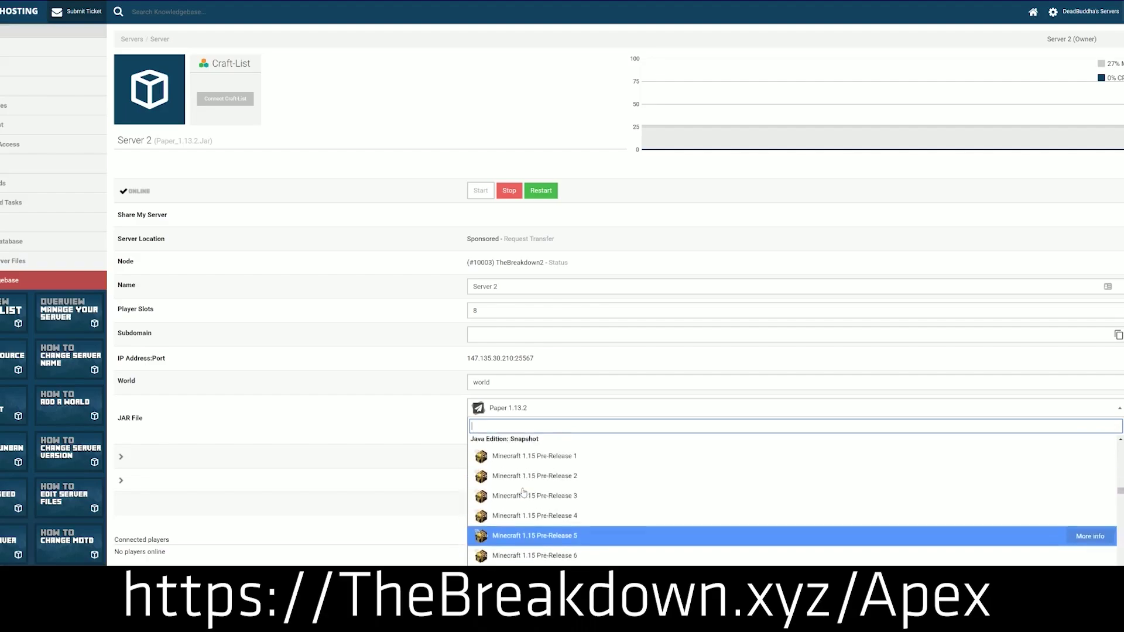
{"action": "scroll", "coordinate": [524, 504], "scroll_direction": "down", "scroll_amount": 1}
{"action": "scroll", "coordinate": [524, 504], "scroll_direction": "up", "scroll_amount": 2}
{"action": "scroll", "coordinate": [525, 503], "scroll_direction": "down", "scroll_amount": 1}
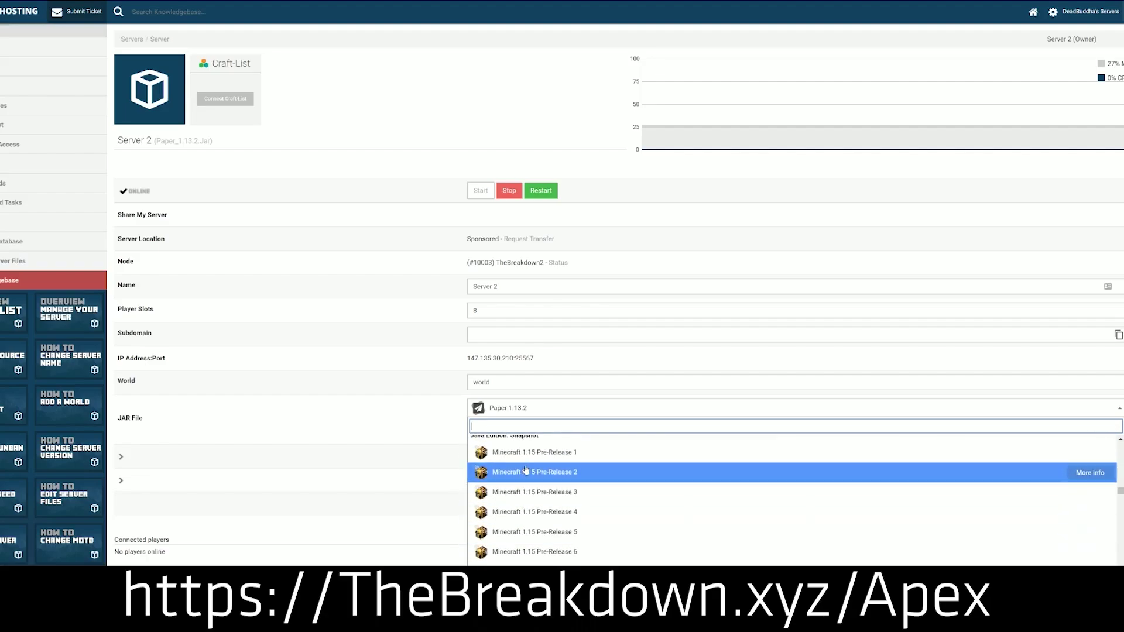
{"action": "scroll", "coordinate": [521, 508], "scroll_direction": "up", "scroll_amount": 1}
{"action": "scroll", "coordinate": [522, 508], "scroll_direction": "up", "scroll_amount": 3}
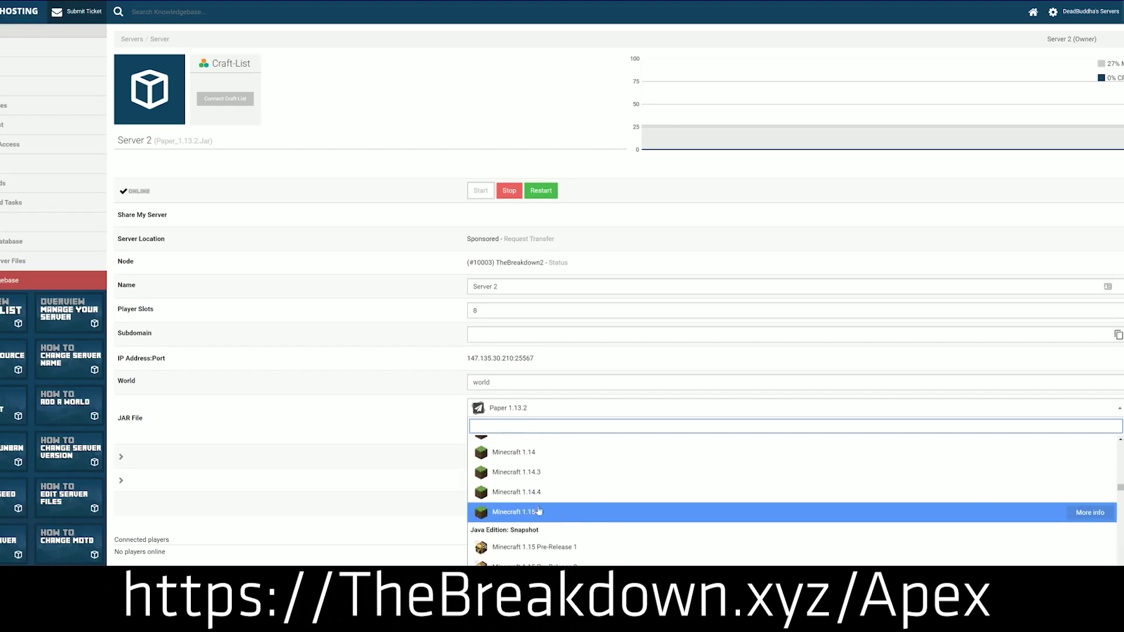
{"action": "left_click", "coordinate": [577, 517]}
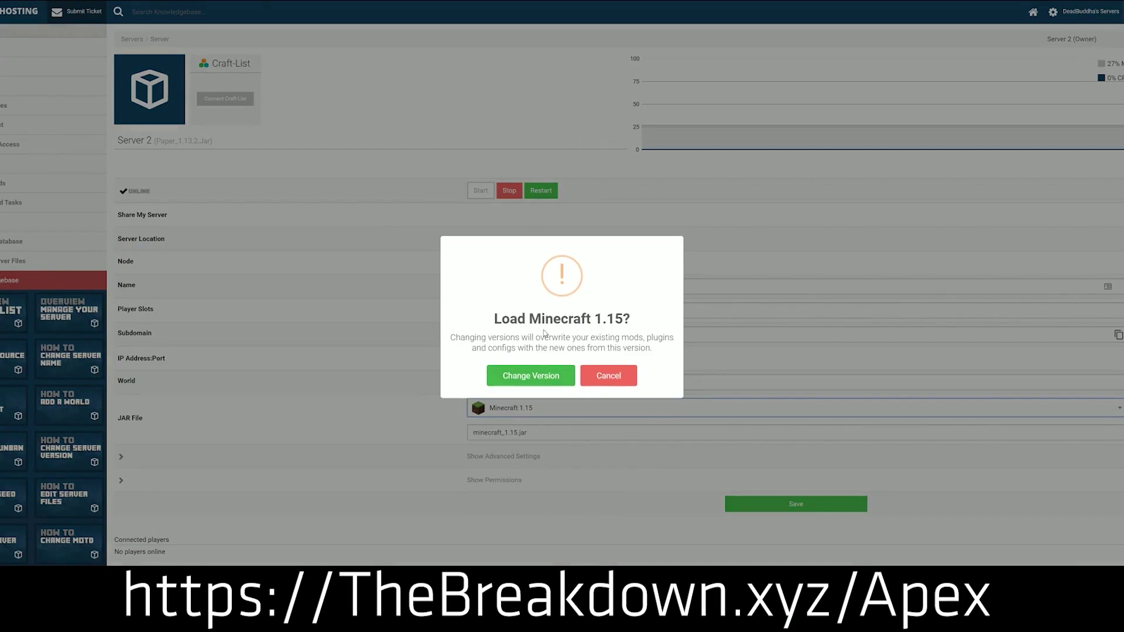
{"action": "left_click", "coordinate": [523, 376]}
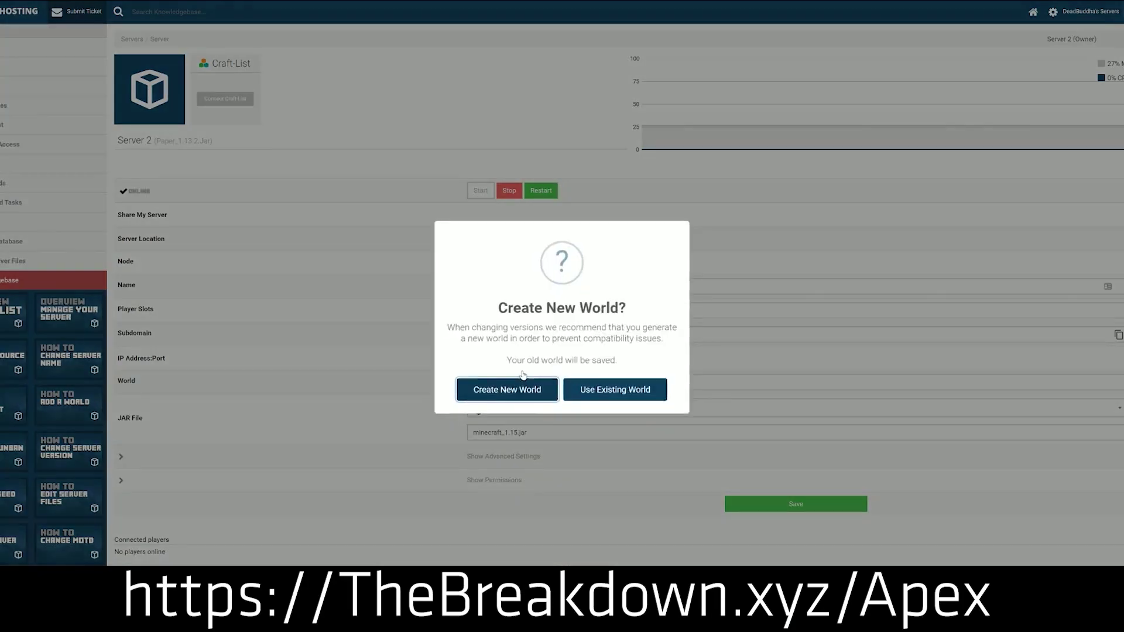
{"action": "left_click", "coordinate": [616, 386]}
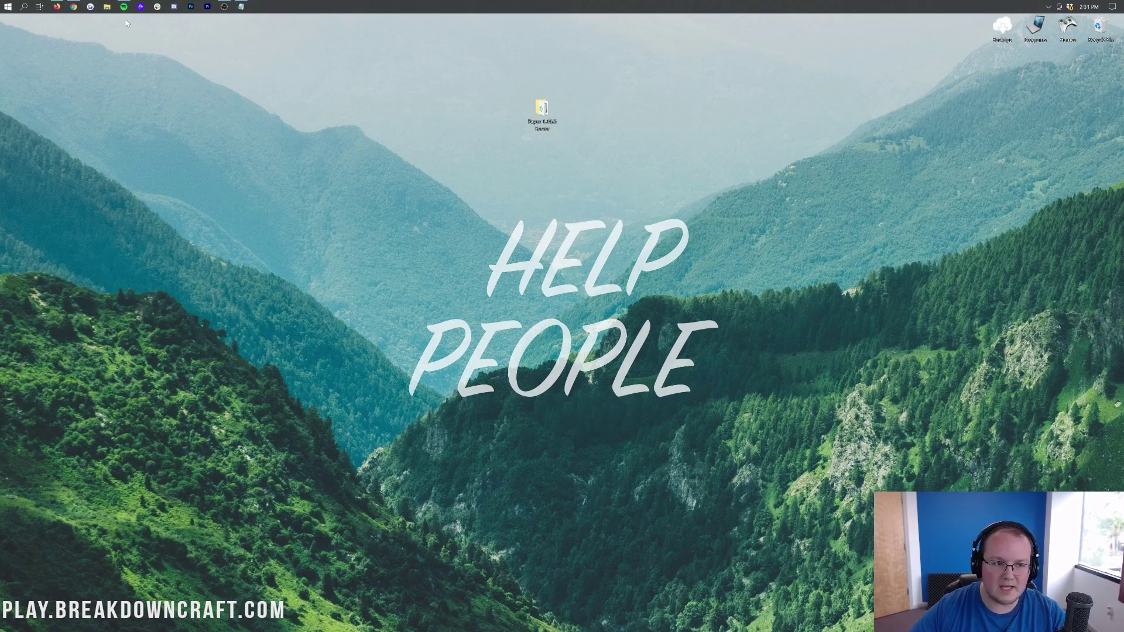
Switch to Chrome and look over the opening of the 15 must-have Minecraft server plugins article.
{"action": "left_click", "coordinate": [73, 6]}
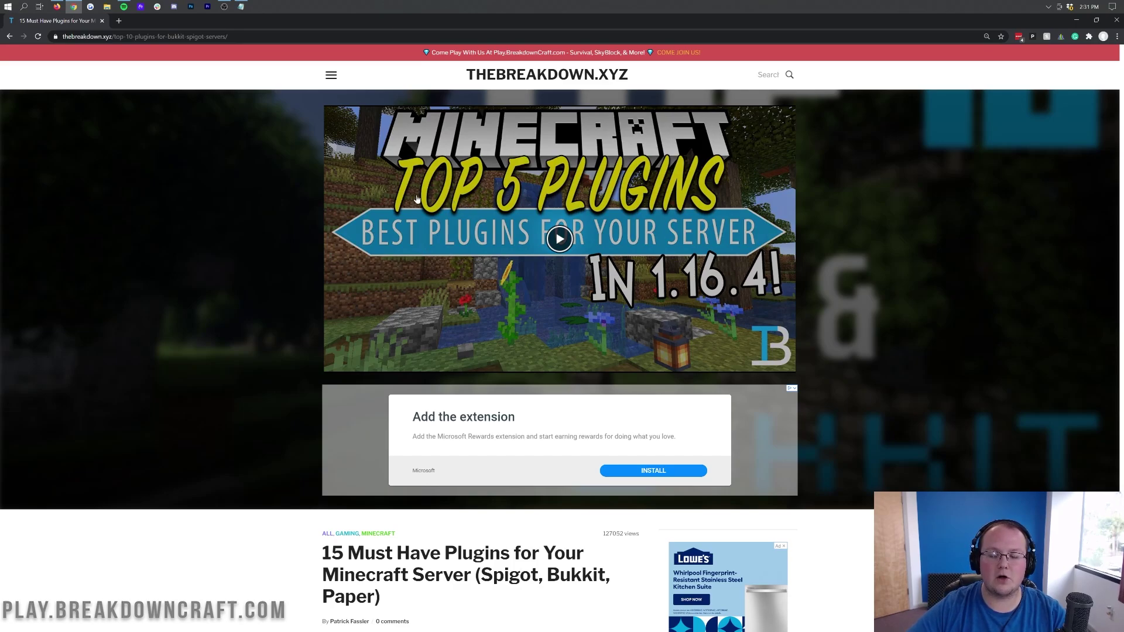
{"action": "scroll", "coordinate": [691, 215], "scroll_direction": "down", "scroll_amount": 4}
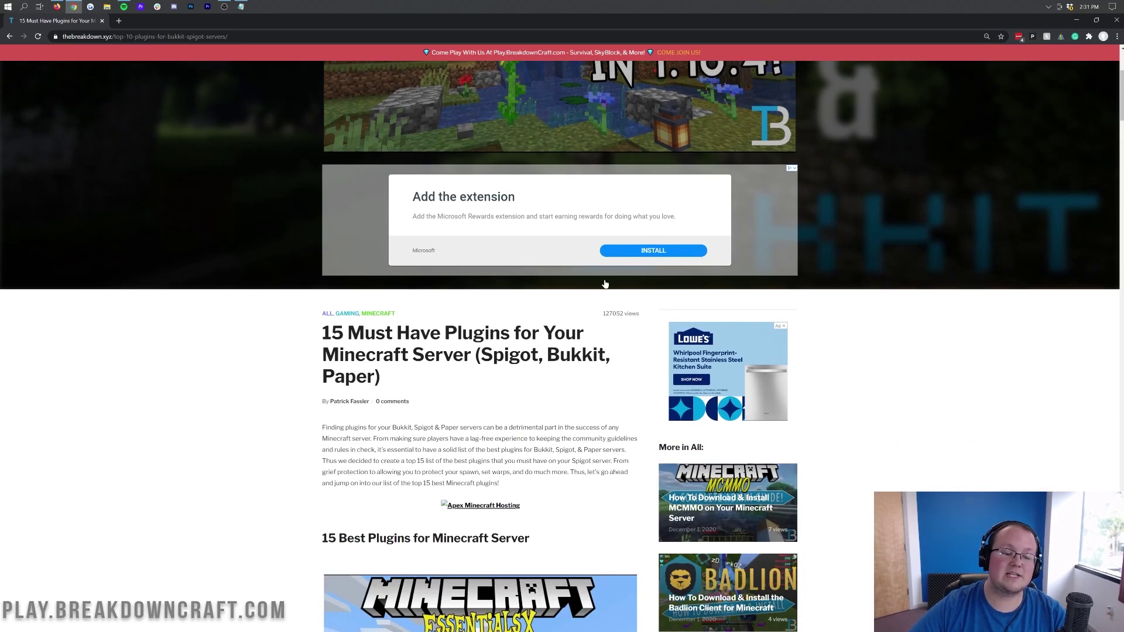
{"action": "scroll", "coordinate": [641, 313], "scroll_direction": "up", "scroll_amount": 4}
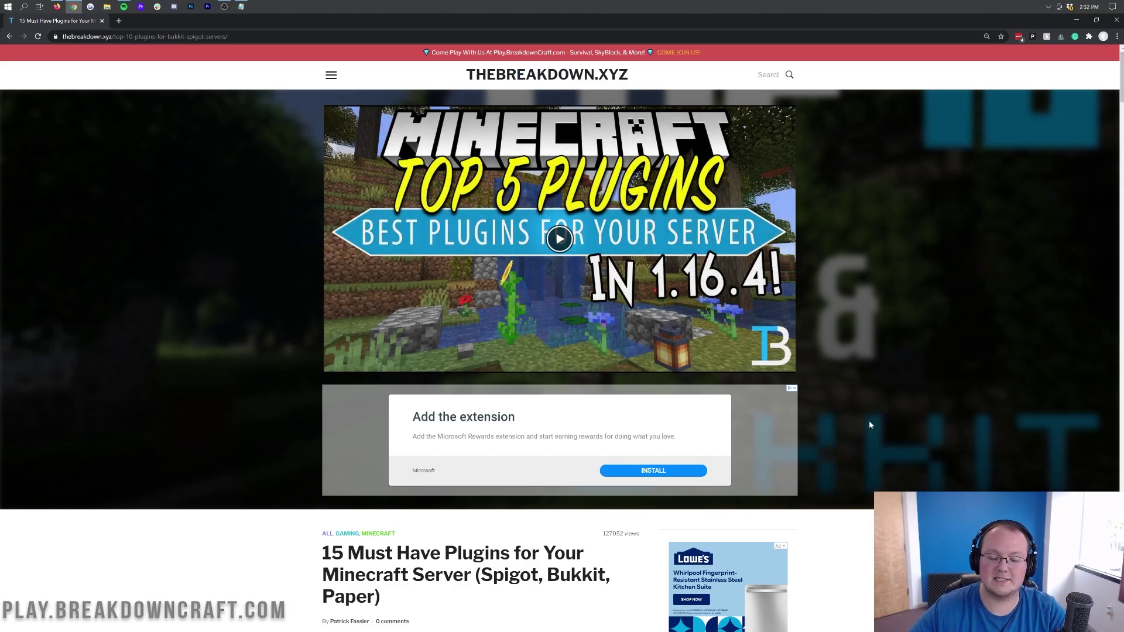
Open the article's EssentialsX download link separately, place that page as a tab beside the article, and return to the article.
{"action": "scroll", "coordinate": [876, 338], "scroll_direction": "down", "scroll_amount": 9}
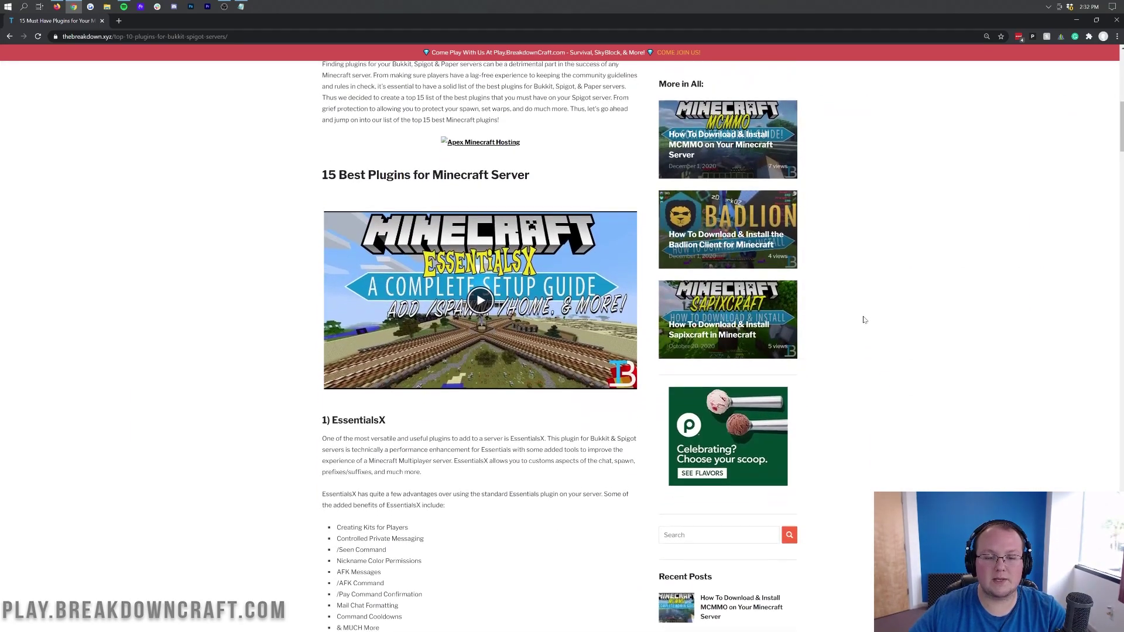
{"action": "scroll", "coordinate": [508, 103], "scroll_direction": "down", "scroll_amount": 8}
{"action": "scroll", "coordinate": [497, 266], "scroll_direction": "up", "scroll_amount": 4}
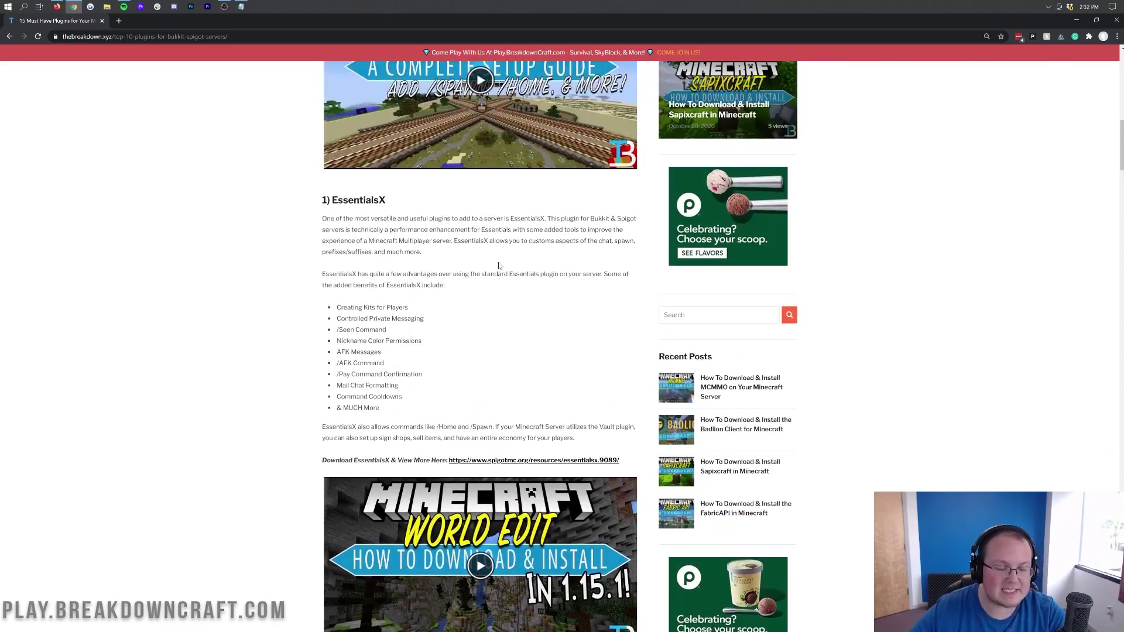
{"action": "scroll", "coordinate": [497, 265], "scroll_direction": "down", "scroll_amount": 3}
{"action": "scroll", "coordinate": [476, 302], "scroll_direction": "up", "scroll_amount": 1}
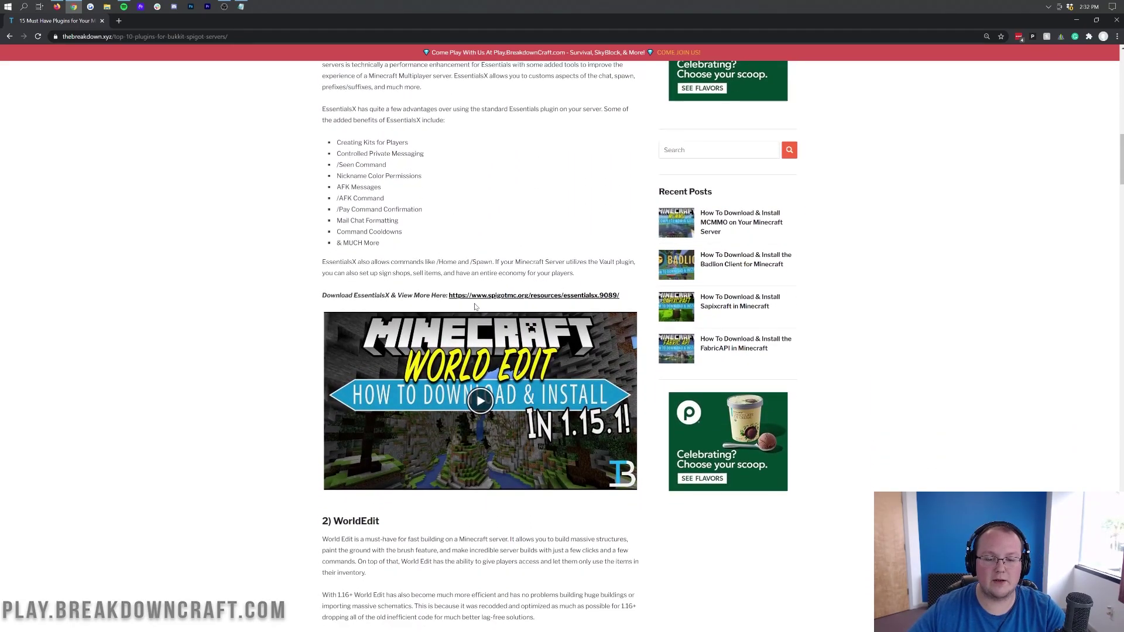
{"action": "right_click", "coordinate": [476, 302]}
{"action": "right_click", "coordinate": [472, 296]}
{"action": "left_click", "coordinate": [483, 314]}
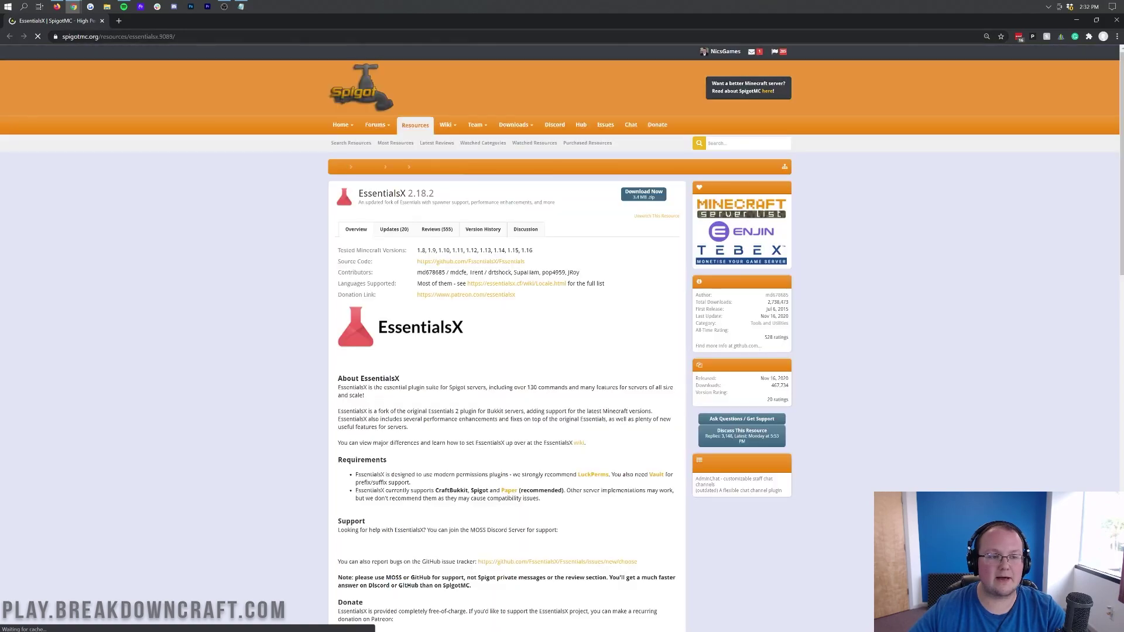
{"action": "left_click_drag", "start_coordinate": [70, 21], "coordinate": [129, 25]}
{"action": "left_click", "coordinate": [56, 21]}
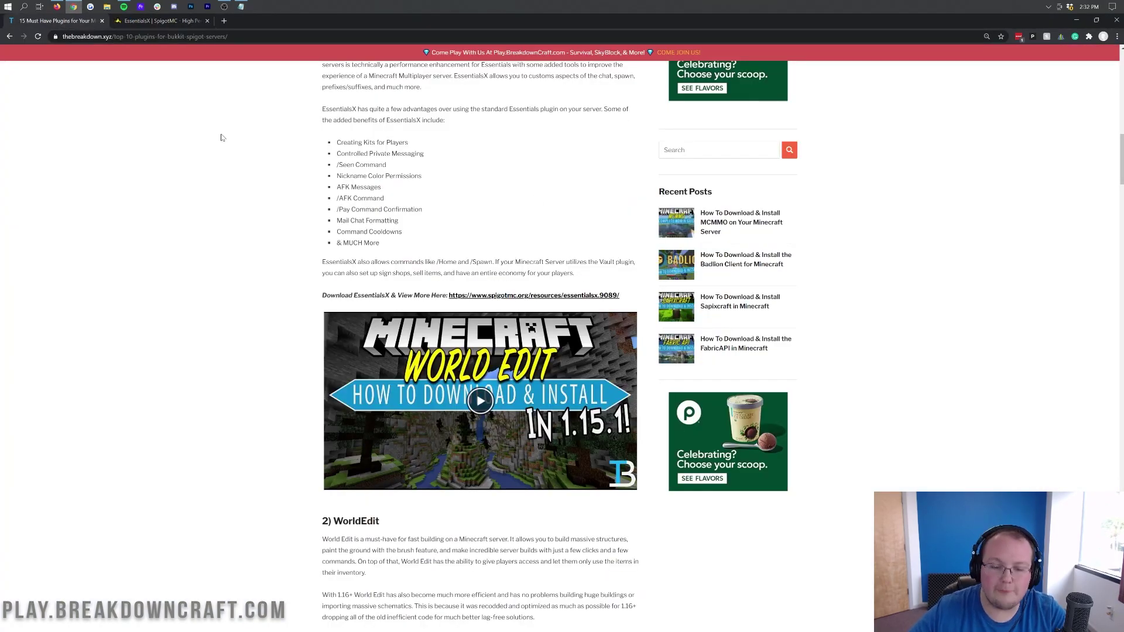
Open the WorldEdit download link from the article's second entry in a new tab.
{"action": "scroll", "coordinate": [304, 303], "scroll_direction": "down", "scroll_amount": 6}
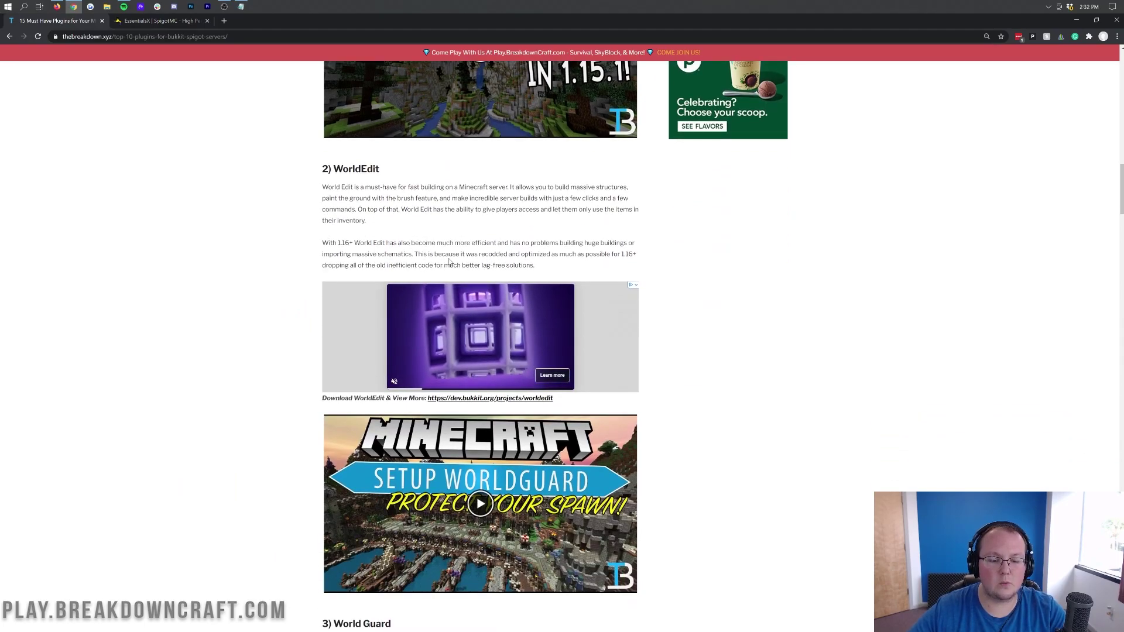
{"action": "scroll", "coordinate": [450, 262], "scroll_direction": "down", "scroll_amount": 2}
{"action": "right_click", "coordinate": [466, 310]}
{"action": "left_click", "coordinate": [486, 317]}
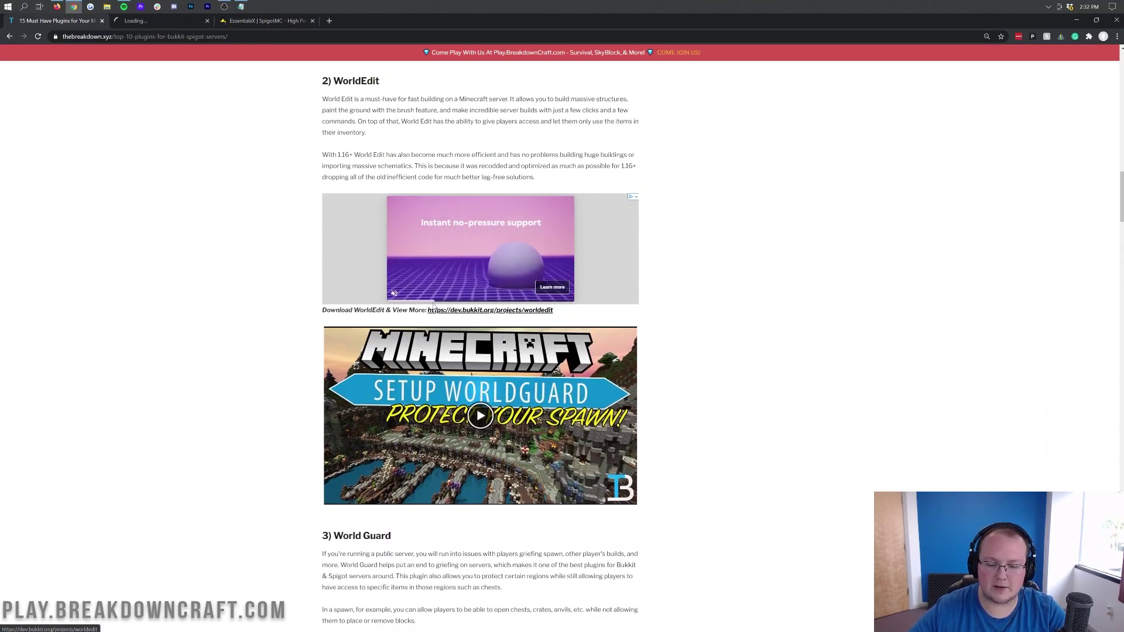
Find the Citizens entry, number 13 in the article, and open its download link in a new tab.
{"action": "scroll", "coordinate": [311, 269], "scroll_direction": "down", "scroll_amount": 20}
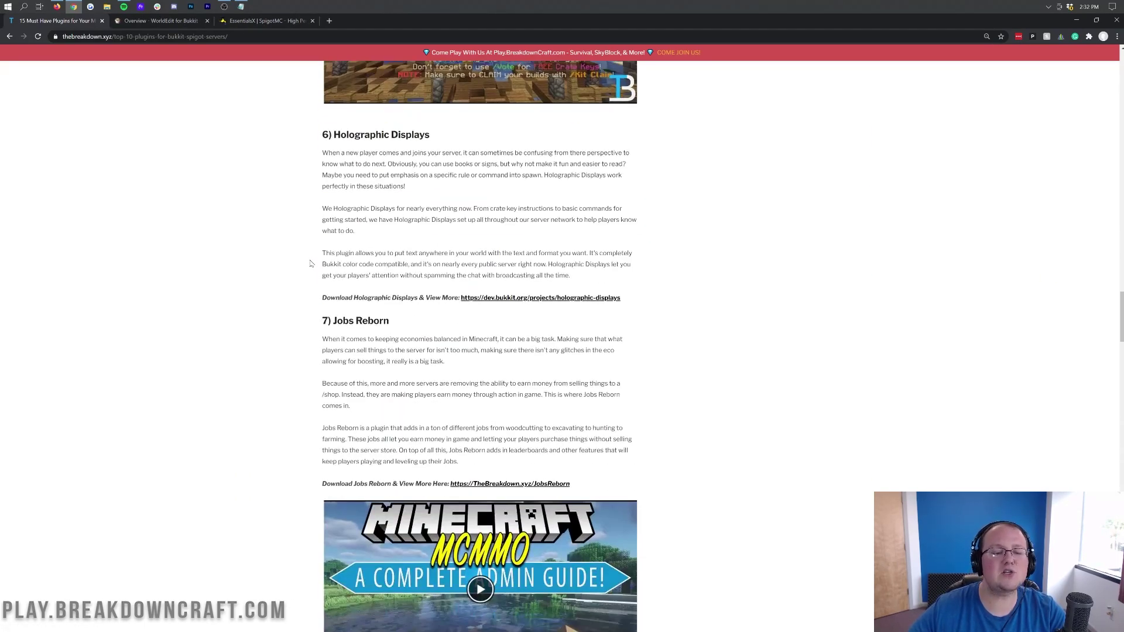
{"action": "scroll", "coordinate": [311, 264], "scroll_direction": "down", "scroll_amount": 13}
{"action": "scroll", "coordinate": [310, 276], "scroll_direction": "up", "scroll_amount": 5}
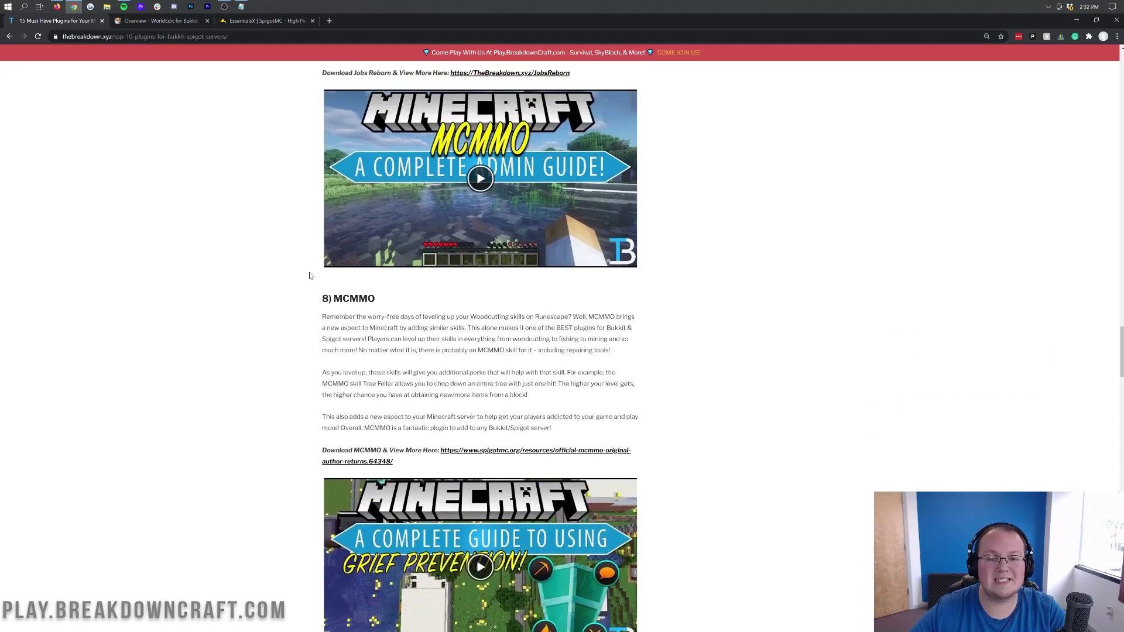
{"action": "scroll", "coordinate": [311, 276], "scroll_direction": "down", "scroll_amount": 10}
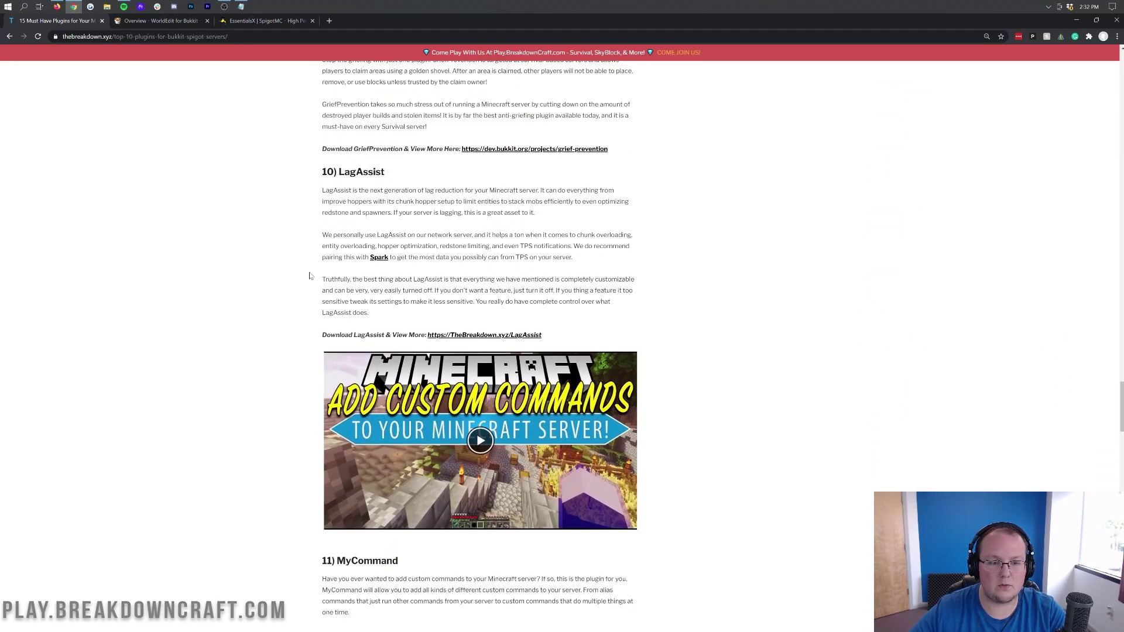
{"action": "scroll", "coordinate": [311, 276], "scroll_direction": "down", "scroll_amount": 14}
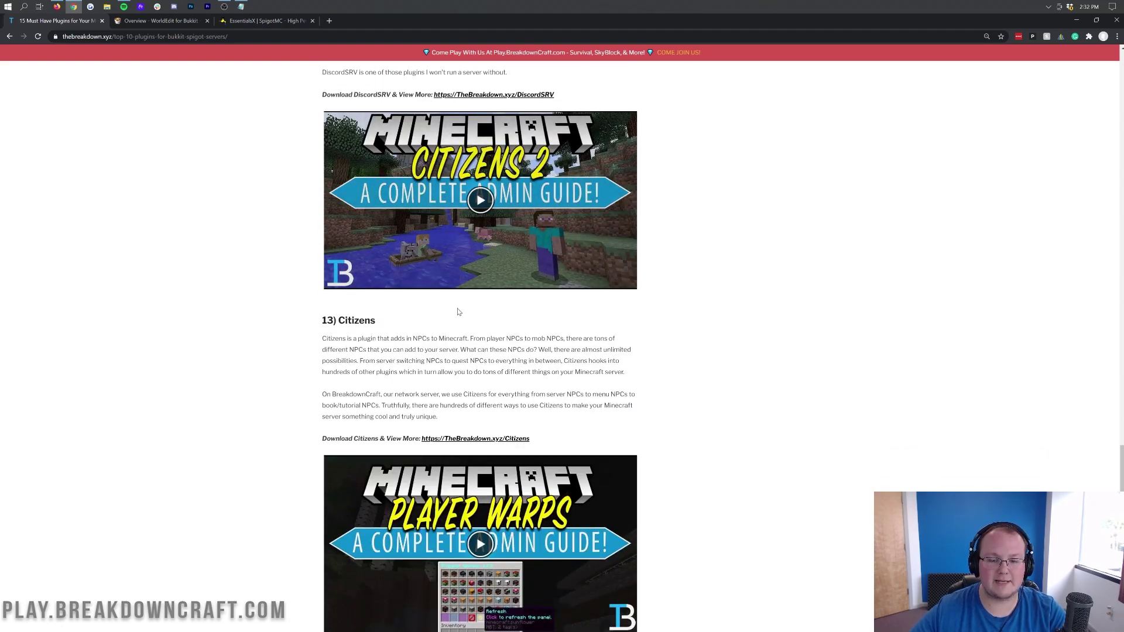
{"action": "scroll", "coordinate": [459, 312], "scroll_direction": "up", "scroll_amount": 1}
{"action": "right_click", "coordinate": [456, 395]}
{"action": "left_click", "coordinate": [471, 403]}
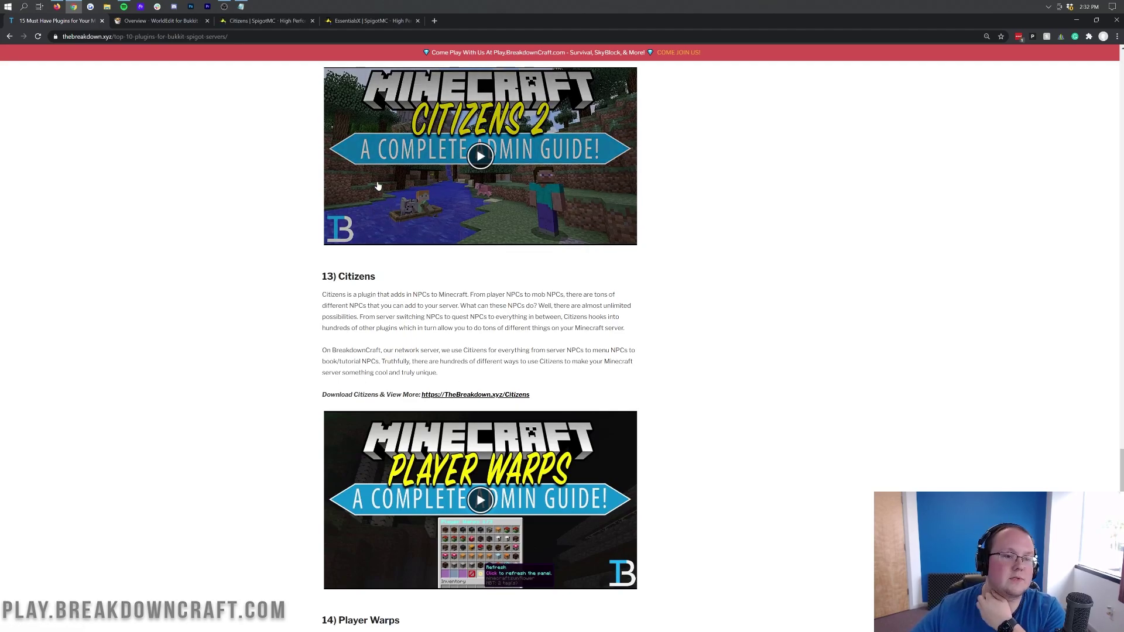
Download WorldEdit 7.2.2 (1.13.2 - 1.16.5) from the plugin's Bukkit file list and keep the jar file.
{"action": "left_click", "coordinate": [170, 21]}
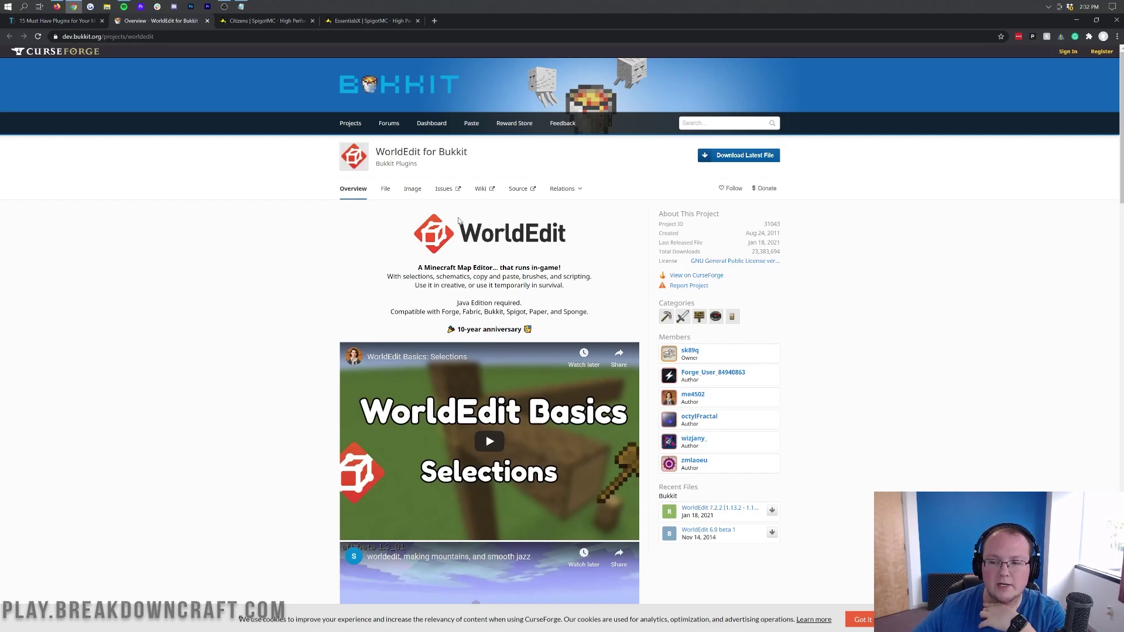
{"action": "left_click", "coordinate": [384, 193]}
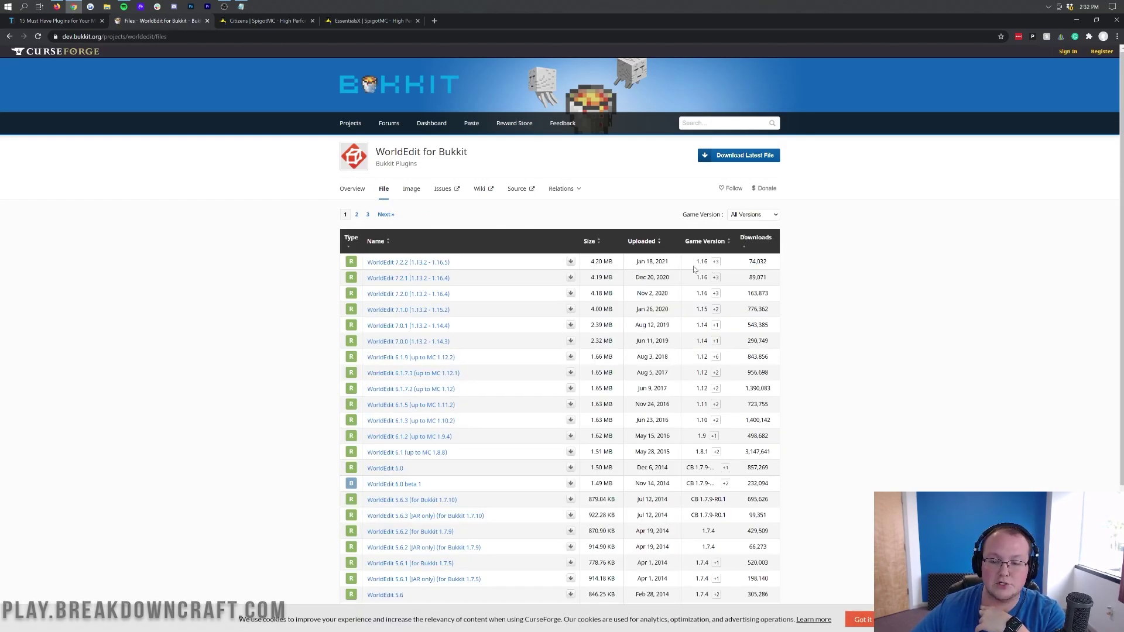
{"action": "left_click", "coordinate": [571, 261]}
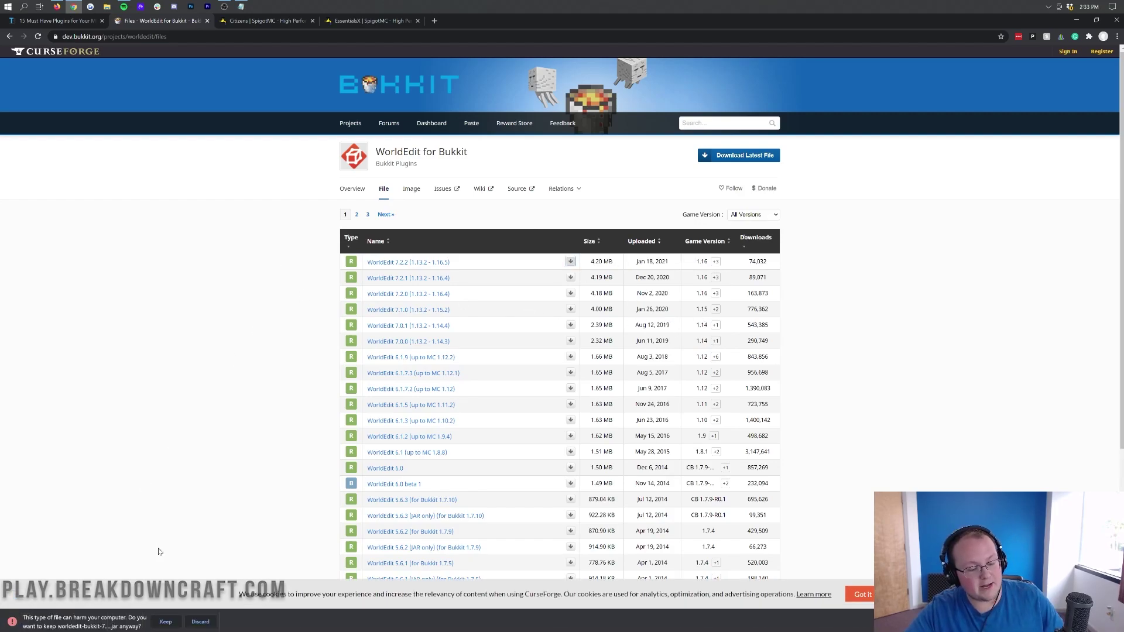
{"action": "left_click", "coordinate": [166, 622]}
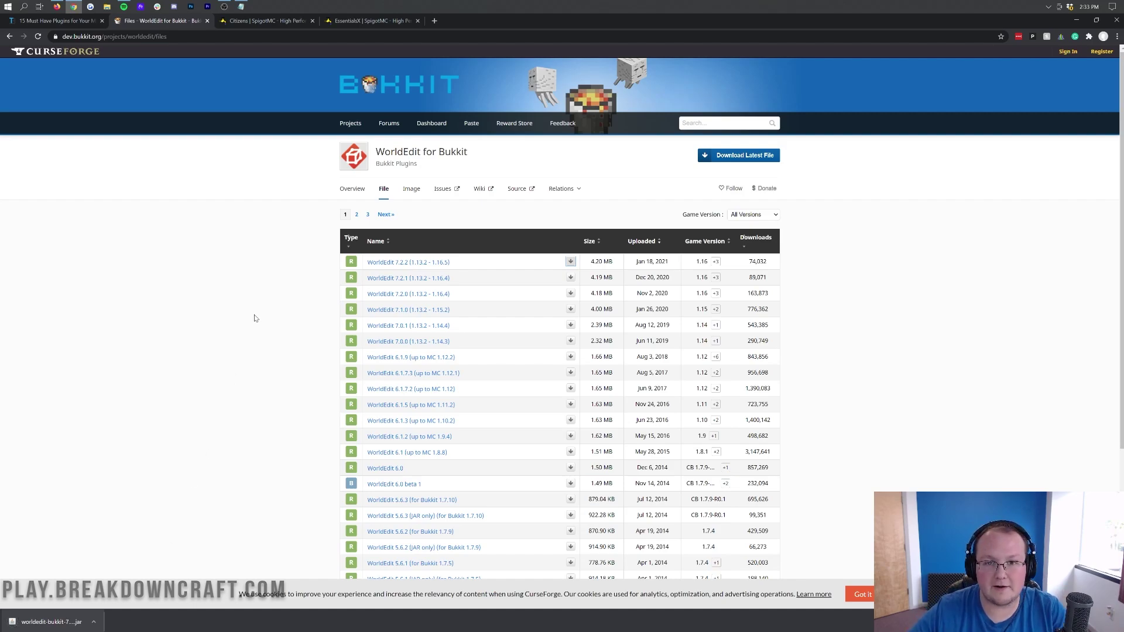
Download Citizens 2.0.27 (1.16.5 #1) from its SpigotMC page, keeping the jar, and download EssentialsX 2.18.2 from its own page.
{"action": "left_click", "coordinate": [250, 24]}
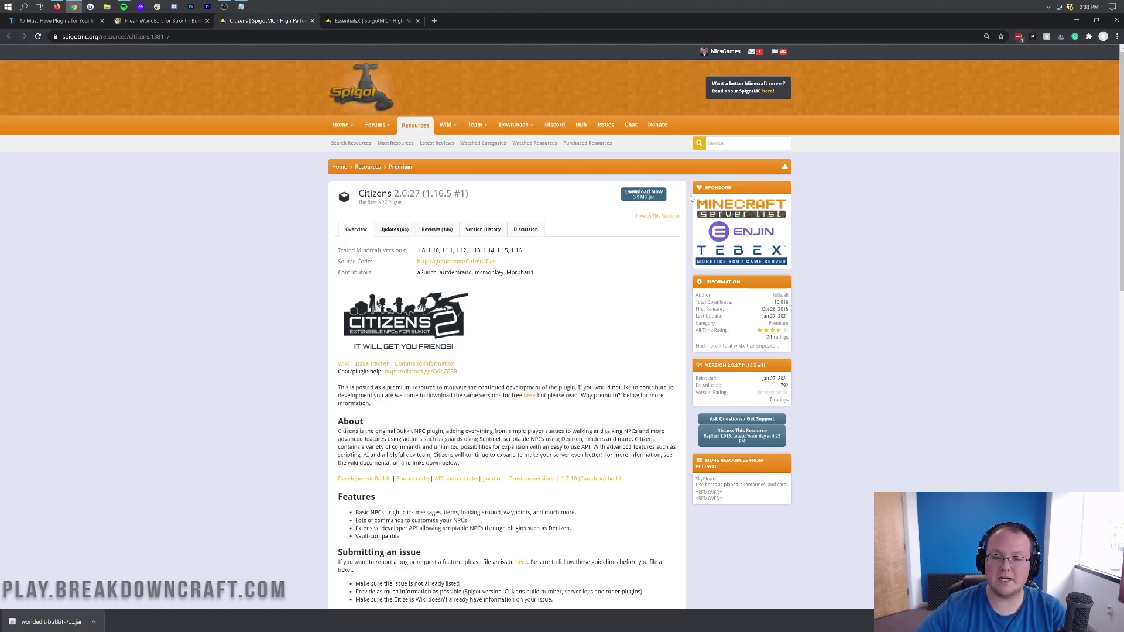
{"action": "left_click_drag", "start_coordinate": [426, 194], "coordinate": [461, 194]}
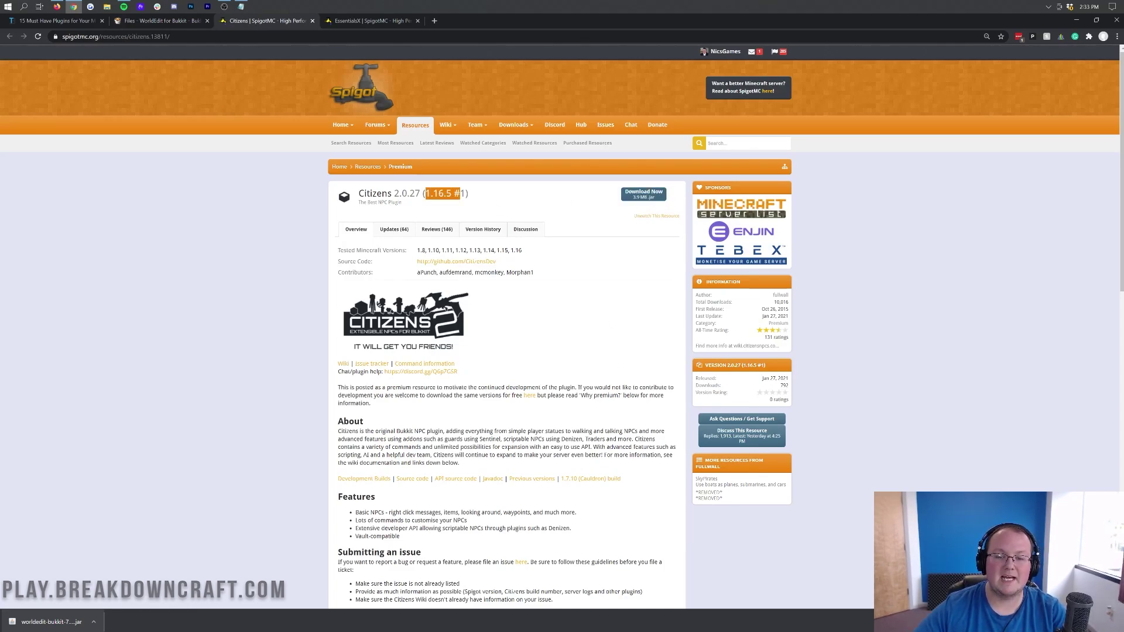
{"action": "left_click", "coordinate": [467, 194]}
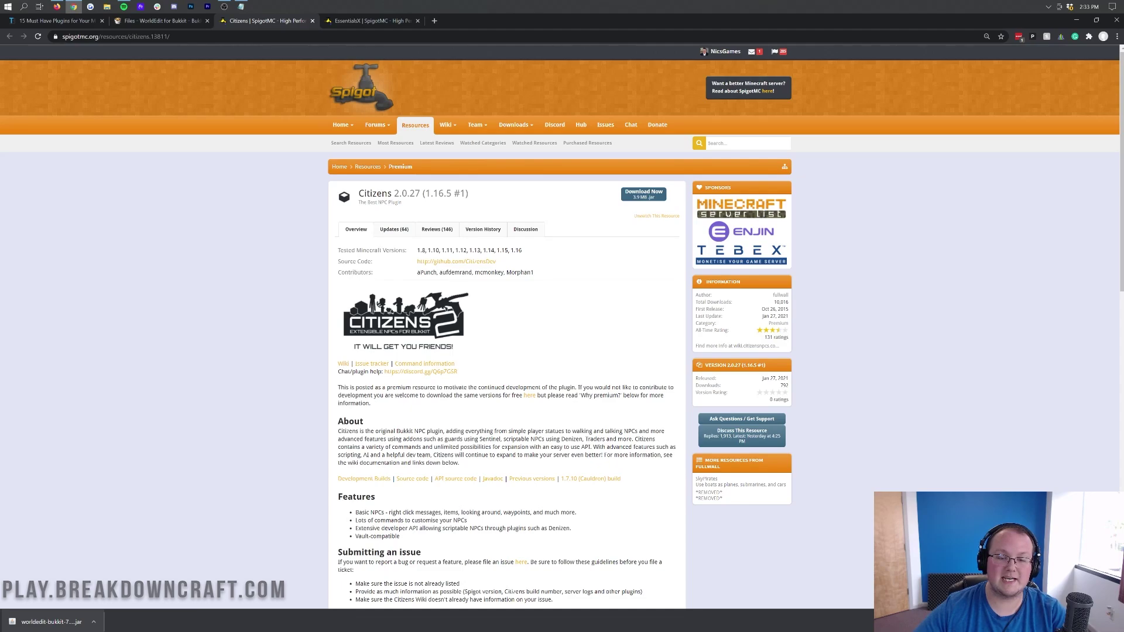
{"action": "left_click", "coordinate": [644, 194]}
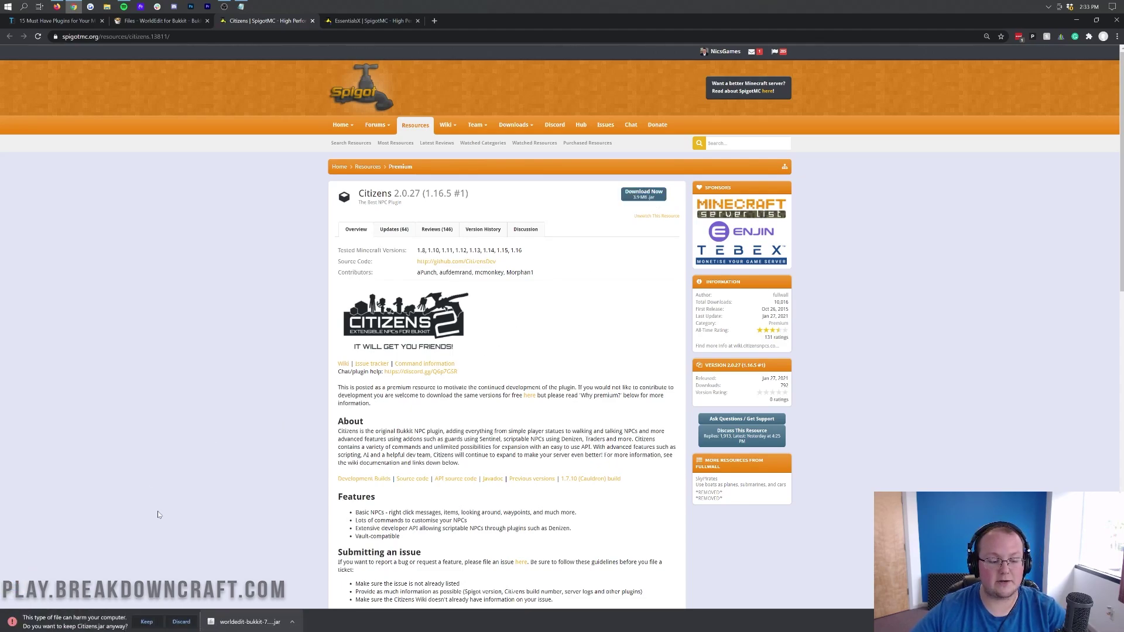
{"action": "left_click", "coordinate": [145, 624]}
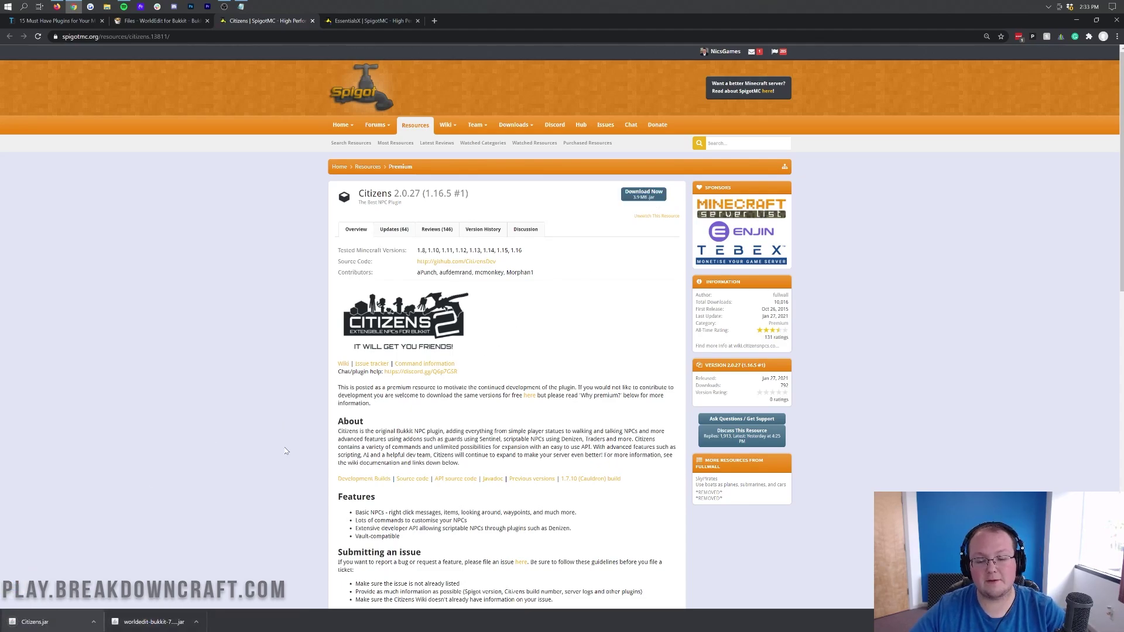
{"action": "left_click", "coordinate": [371, 24]}
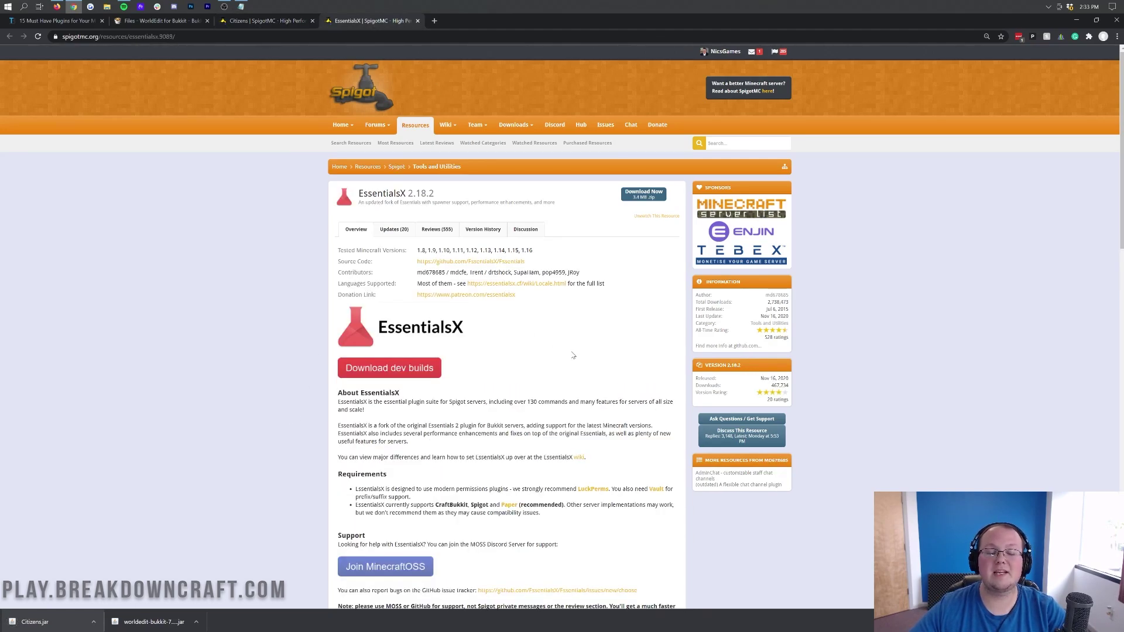
{"action": "left_click", "coordinate": [660, 194]}
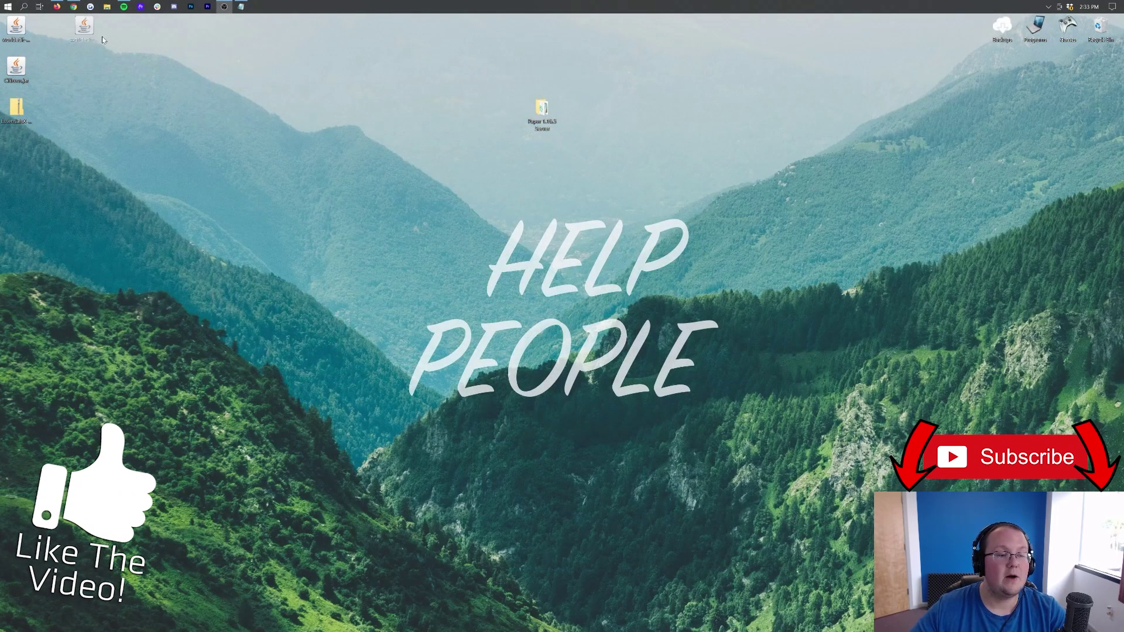
Arrange the downloaded WorldEdit jar, Citizens jar and EssentialsX zip in a row on the desktop above the Paper 1.16.5 Server folder.
{"action": "left_click_drag", "start_coordinate": [15, 26], "coordinate": [378, 69]}
{"action": "left_click_drag", "start_coordinate": [29, 76], "coordinate": [462, 72]}
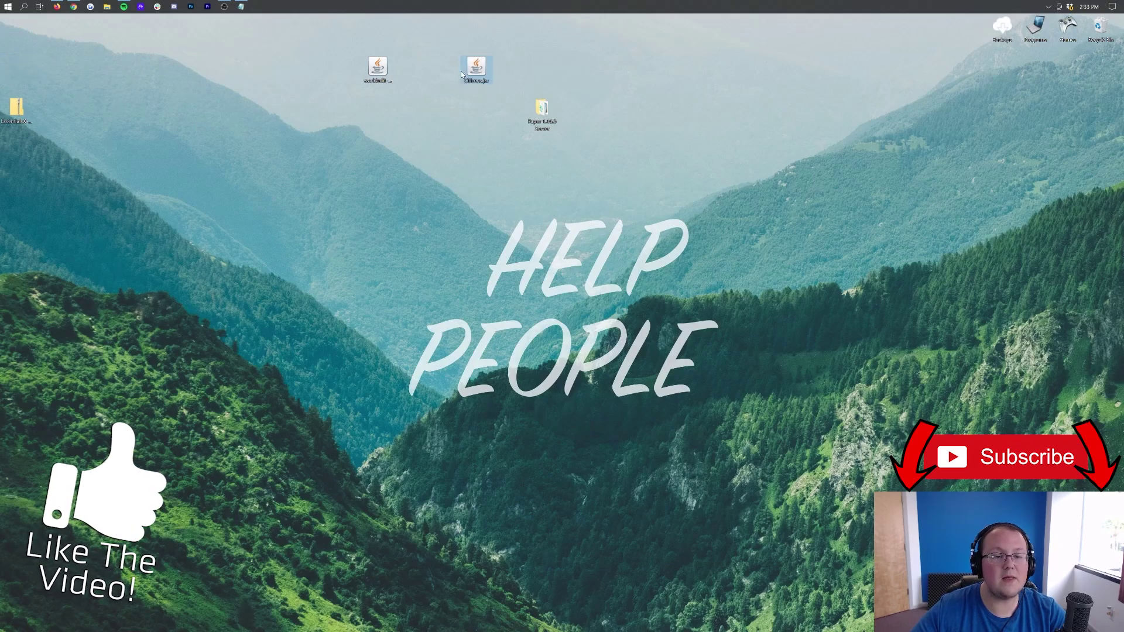
{"action": "left_click_drag", "start_coordinate": [27, 108], "coordinate": [607, 71]}
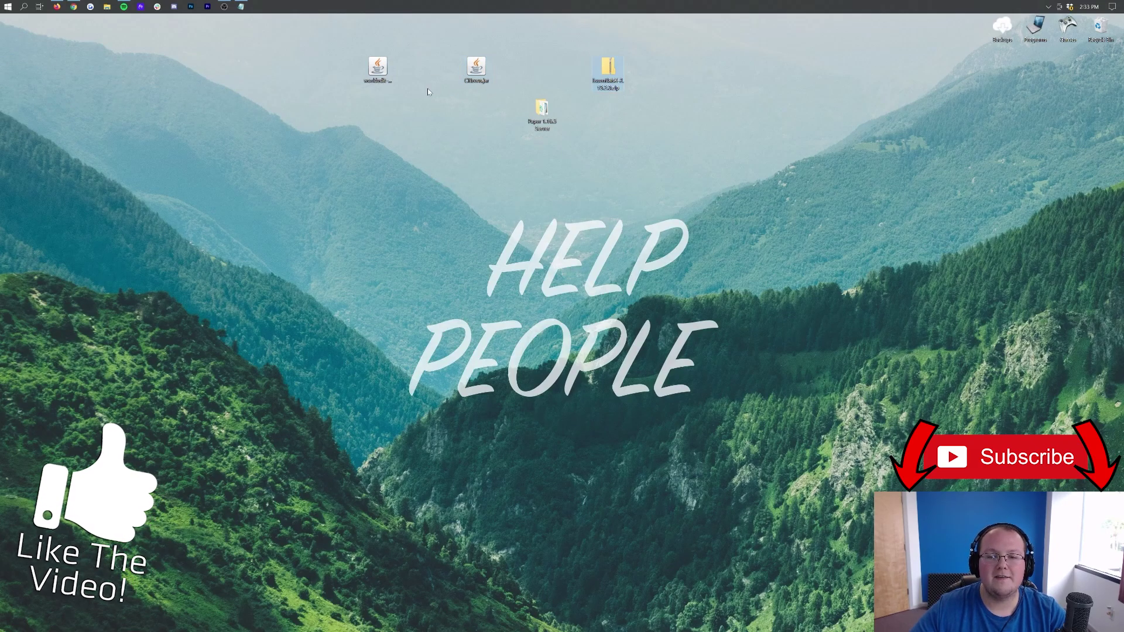
{"action": "left_click_drag", "start_coordinate": [465, 64], "coordinate": [531, 66]}
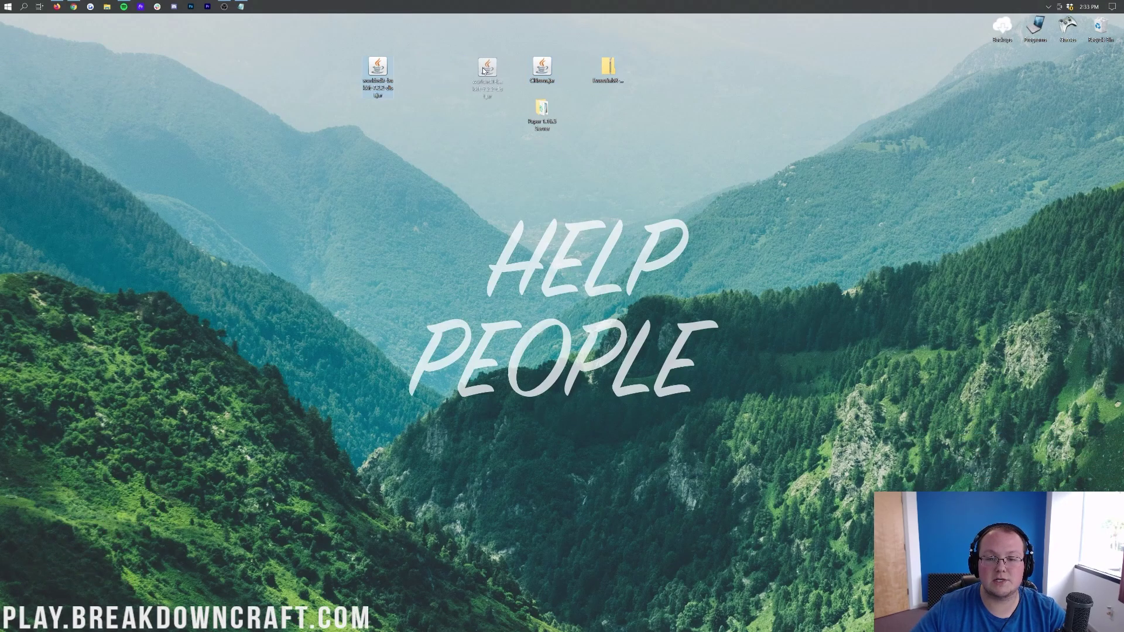
{"action": "left_click_drag", "start_coordinate": [445, 73], "coordinate": [444, 73]}
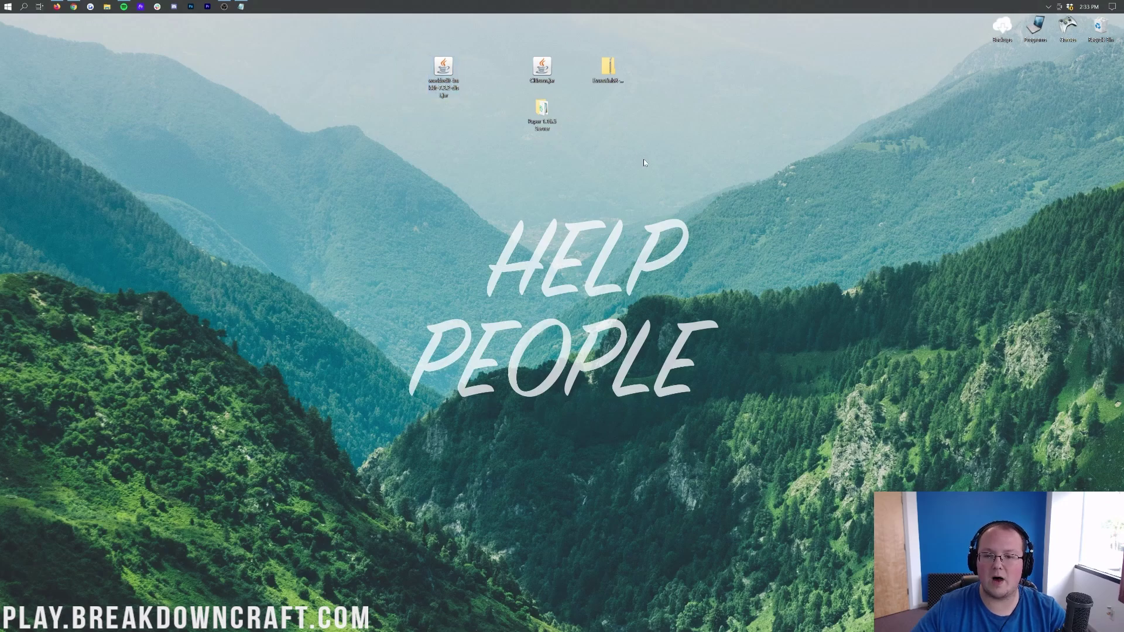
Extract the EssentialsX, EssentialsXChat and EssentialsXSpawn 2.18.2.0 jars from the EssentialsX zip onto the desktop and close the archive.
{"action": "left_click", "coordinate": [615, 76]}
{"action": "double_click", "coordinate": [615, 76]}
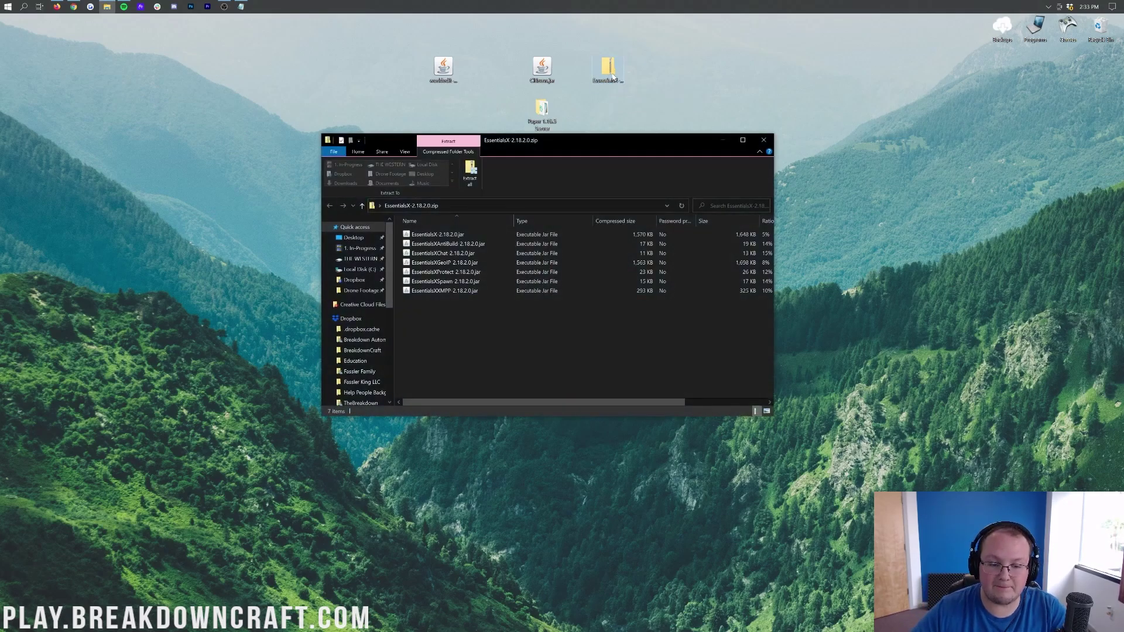
{"action": "left_click", "coordinate": [456, 235]}
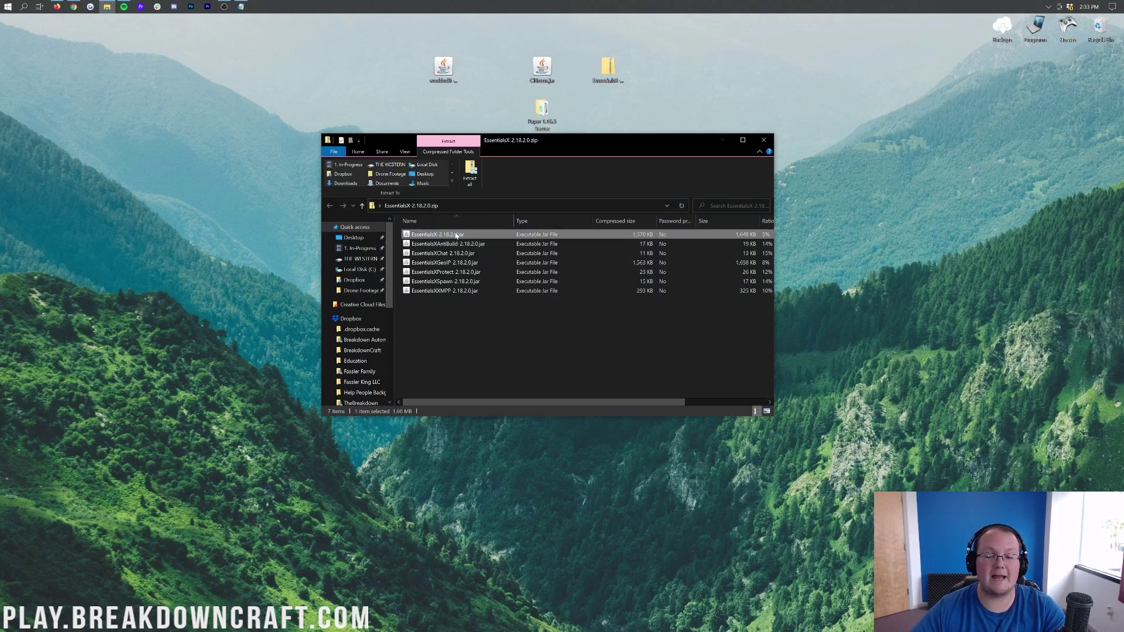
{"action": "left_click_drag", "start_coordinate": [484, 348], "coordinate": [472, 235]}
{"action": "left_click", "coordinate": [484, 326]}
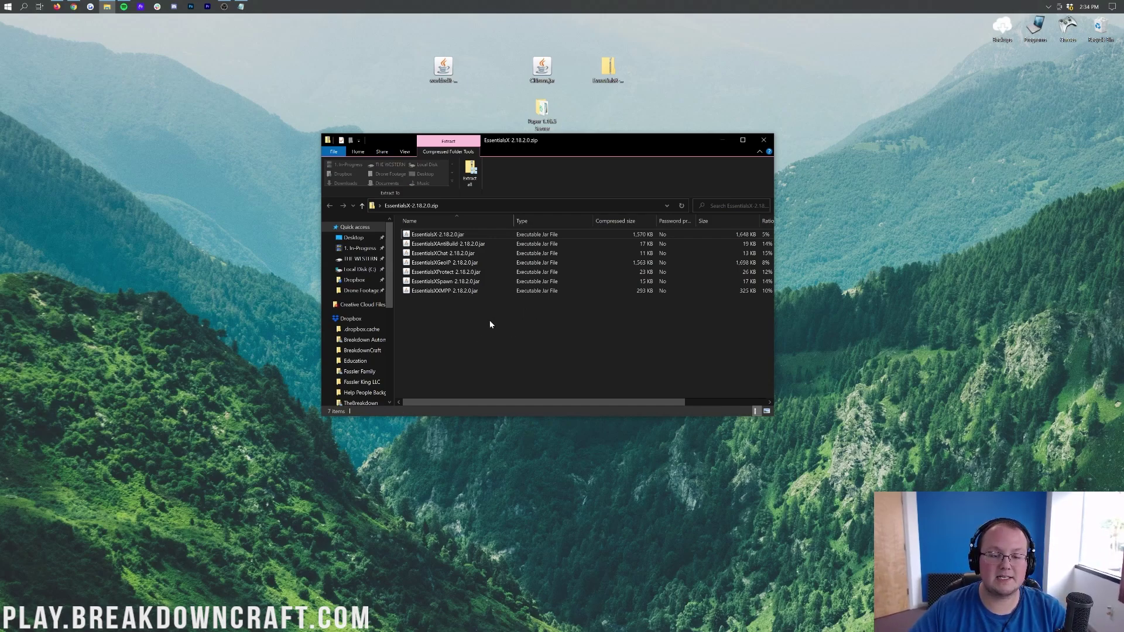
{"action": "left_click", "coordinate": [466, 235]}
{"action": "left_click", "coordinate": [461, 254], "text": "ctrl"}
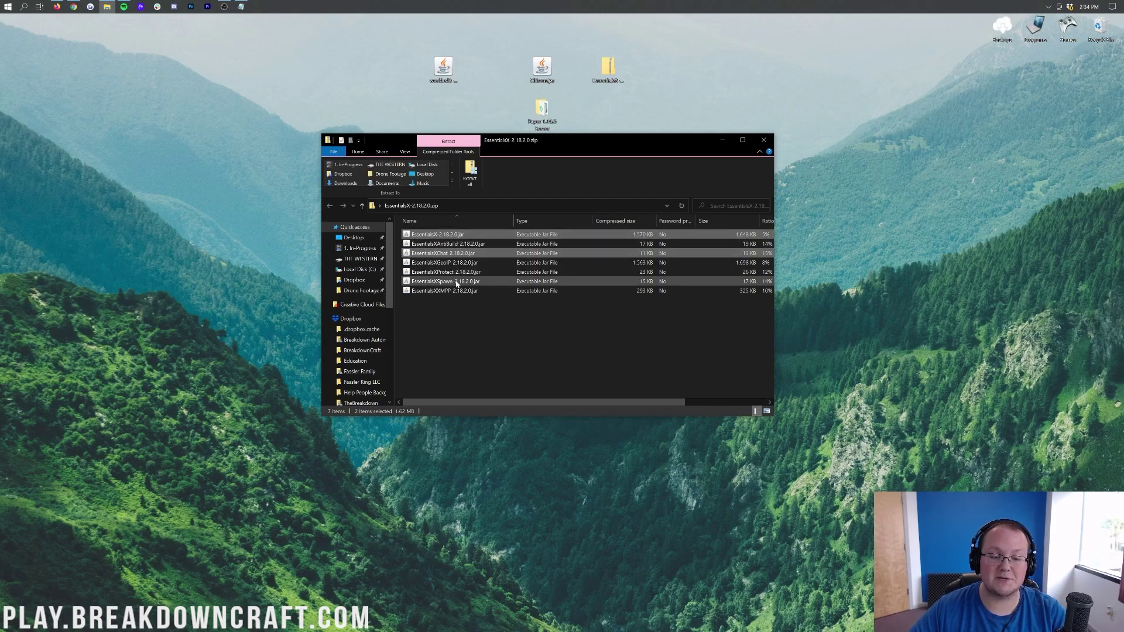
{"action": "left_click", "coordinate": [459, 282], "text": "ctrl"}
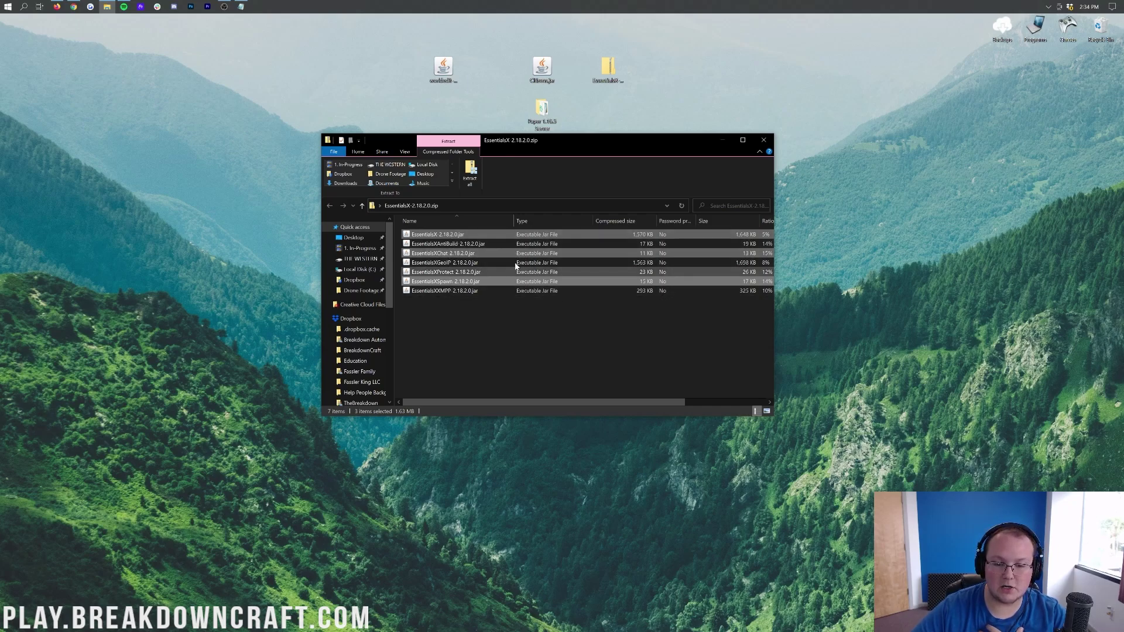
{"action": "left_click_drag", "start_coordinate": [497, 254], "coordinate": [660, 85]}
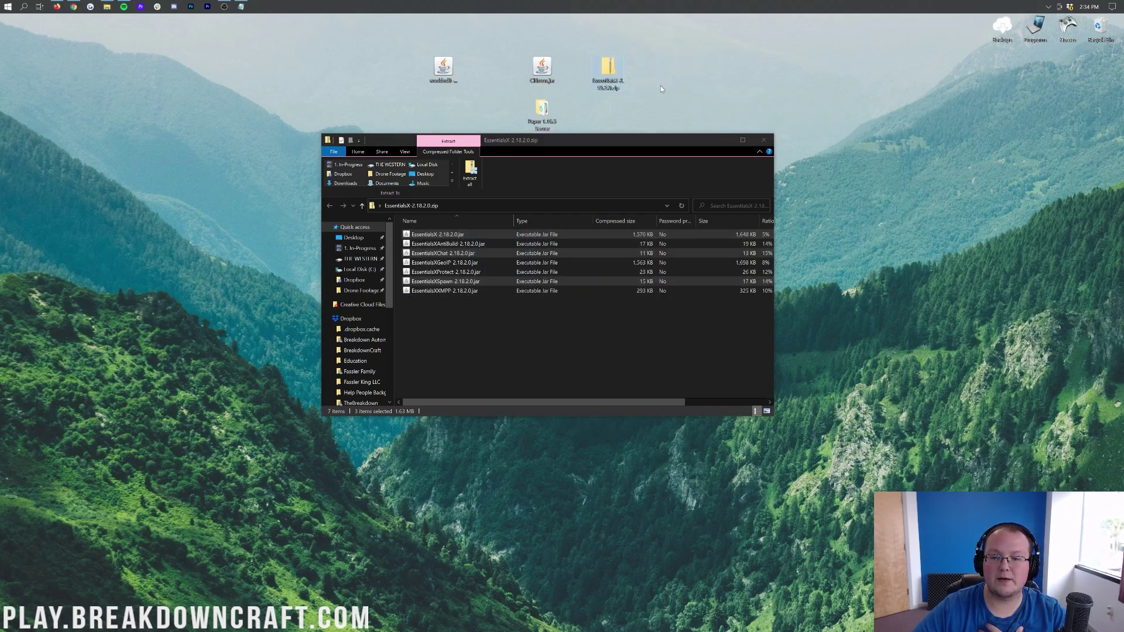
{"action": "left_click", "coordinate": [764, 141]}
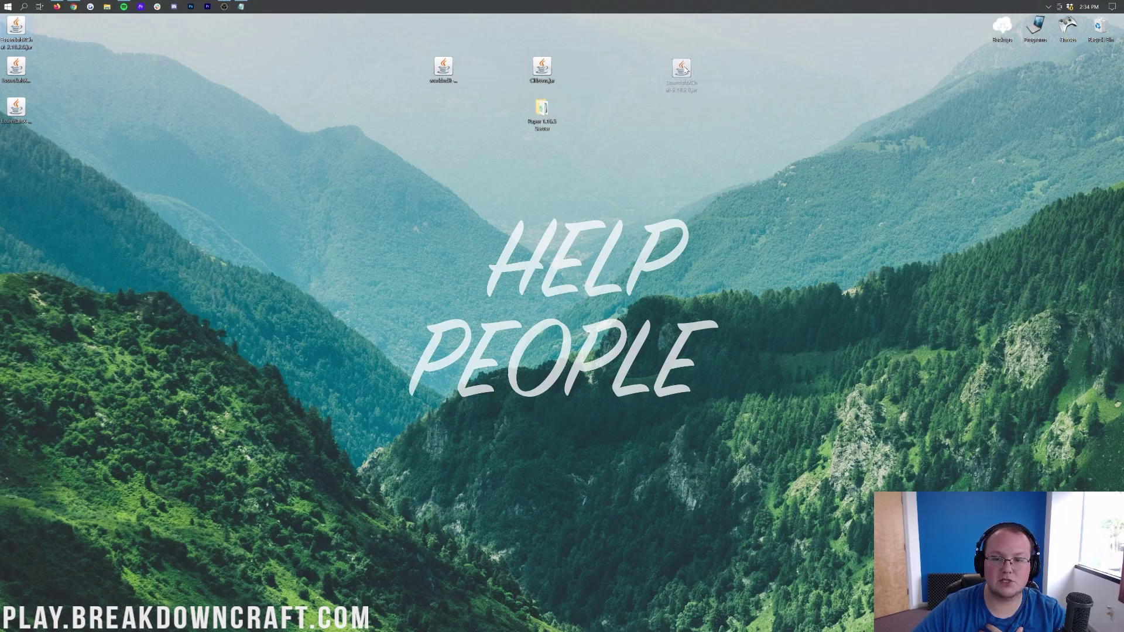
Line up the three extracted EssentialsX jars on the desktop beside the Citizens jar.
{"action": "left_click_drag", "start_coordinate": [686, 71], "coordinate": [685, 71]}
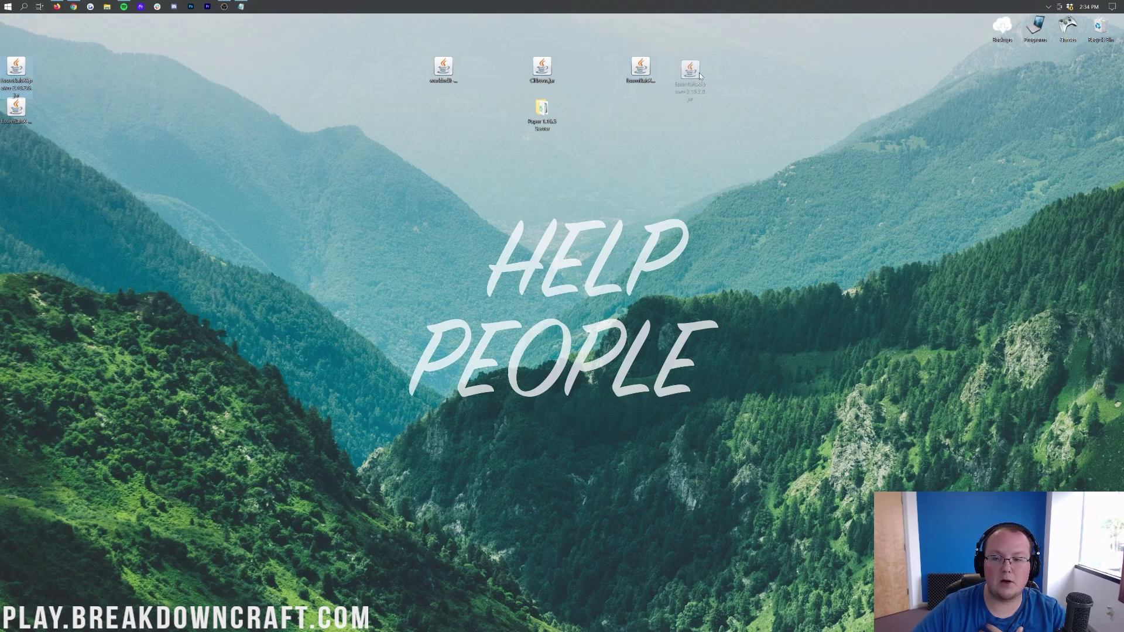
{"action": "left_click_drag", "start_coordinate": [15, 117], "coordinate": [39, 118]}
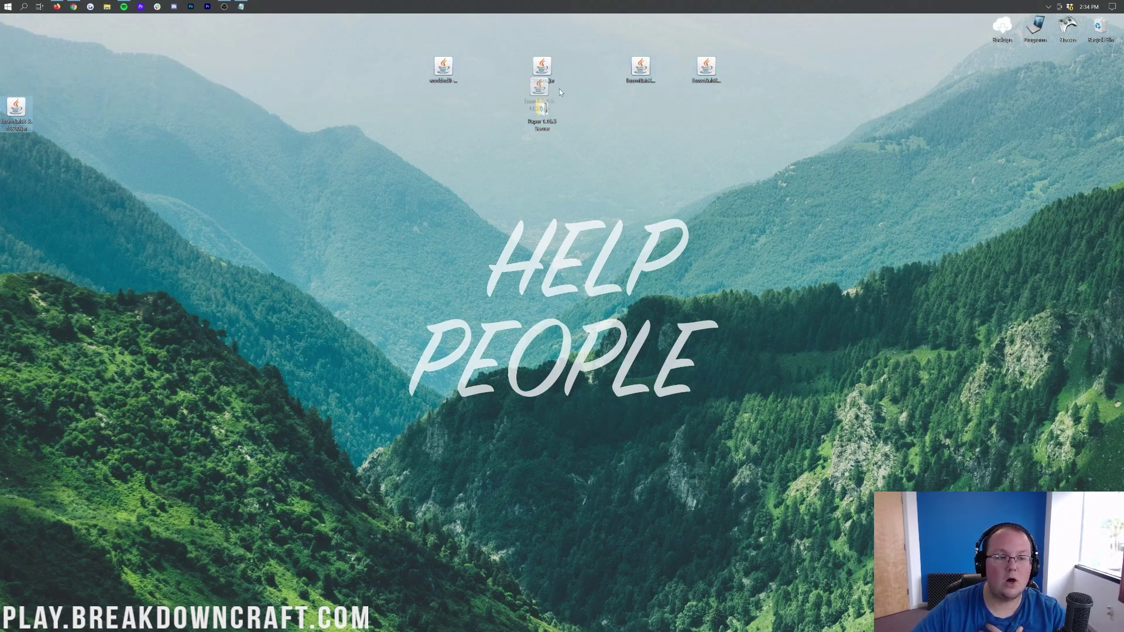
{"action": "left_click_drag", "start_coordinate": [608, 72], "coordinate": [609, 72]}
{"action": "left_click_drag", "start_coordinate": [703, 75], "coordinate": [676, 75]}
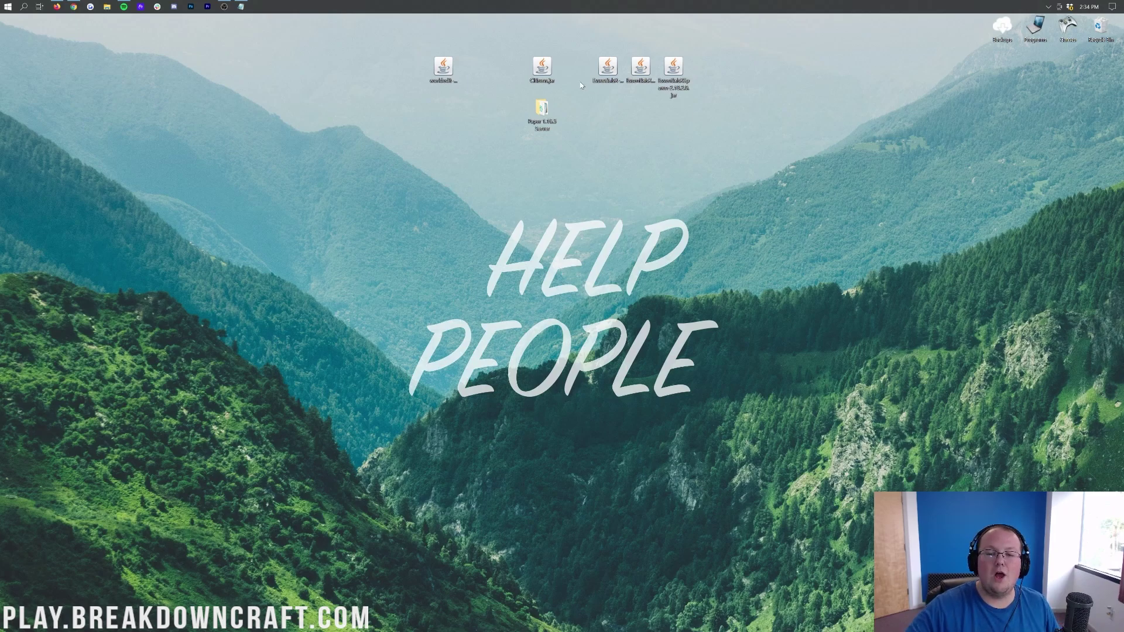
Move the WorldEdit, Citizens and three EssentialsX jars from the desktop into the plugins folder of Paper 1.16.5 Server.
{"action": "left_click", "coordinate": [554, 117]}
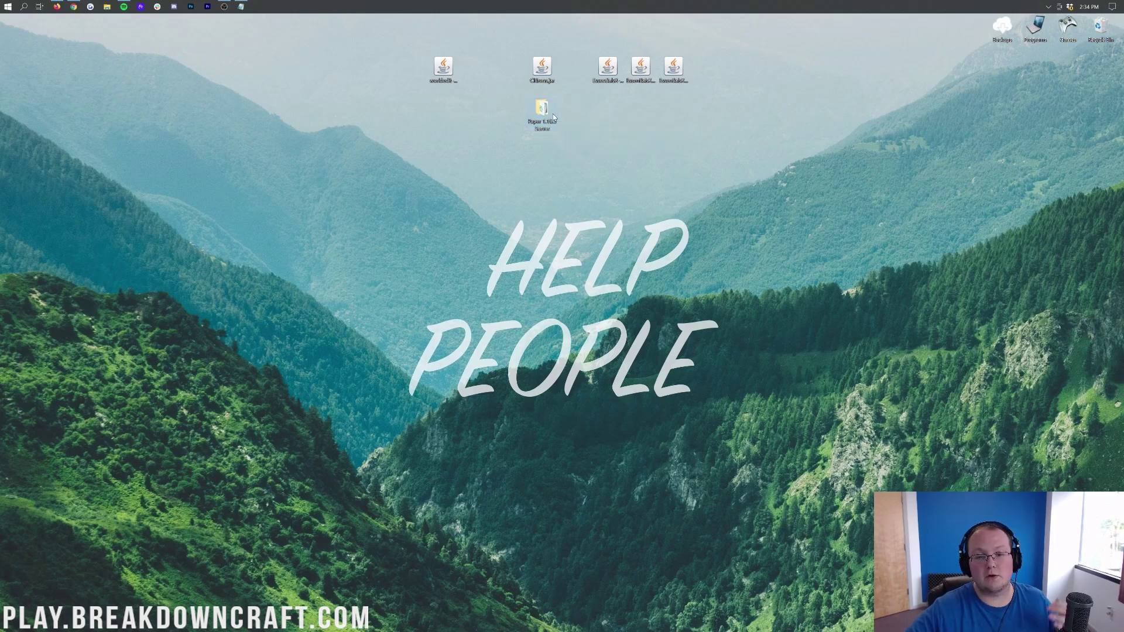
{"action": "double_click", "coordinate": [554, 118]}
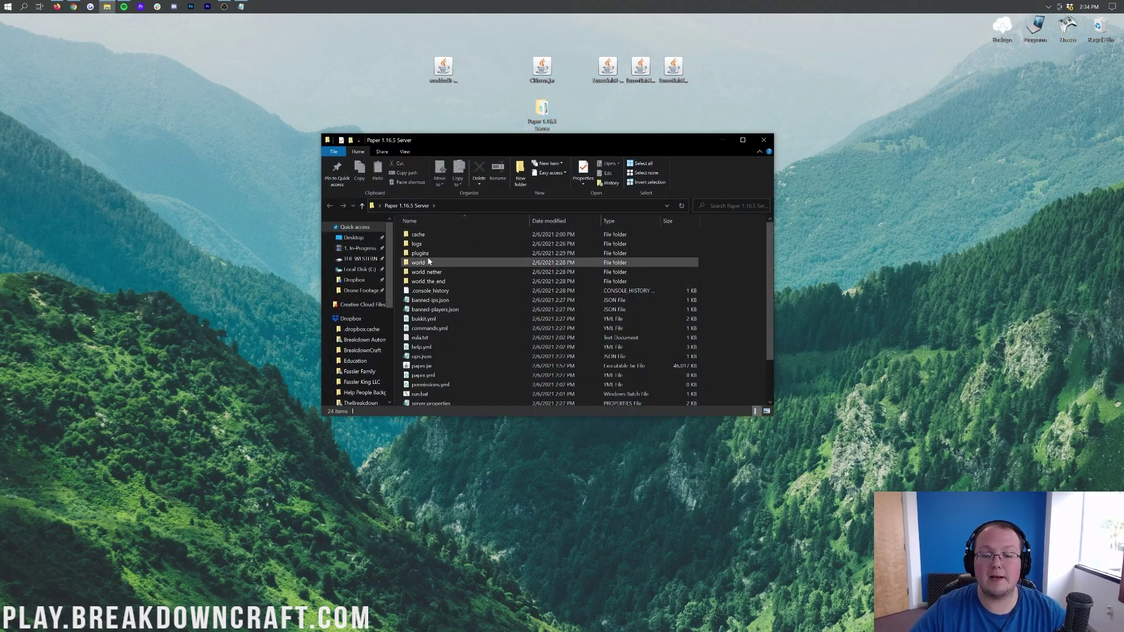
{"action": "scroll", "coordinate": [580, 299], "scroll_direction": "down", "scroll_amount": 2}
{"action": "scroll", "coordinate": [580, 298], "scroll_direction": "up", "scroll_amount": 2}
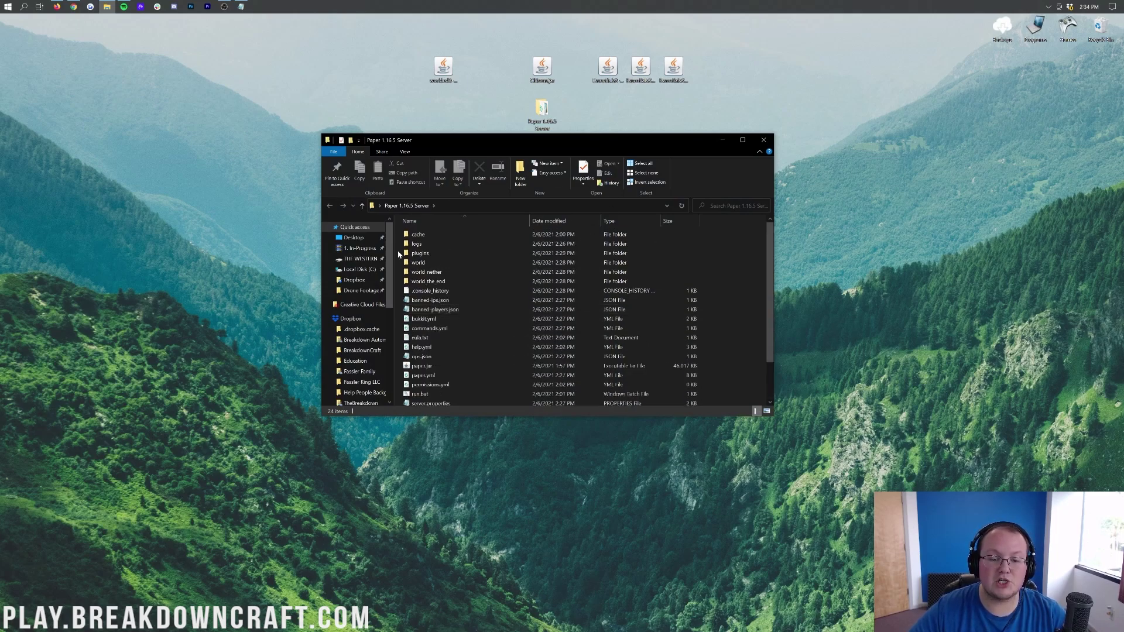
{"action": "double_click", "coordinate": [421, 253]}
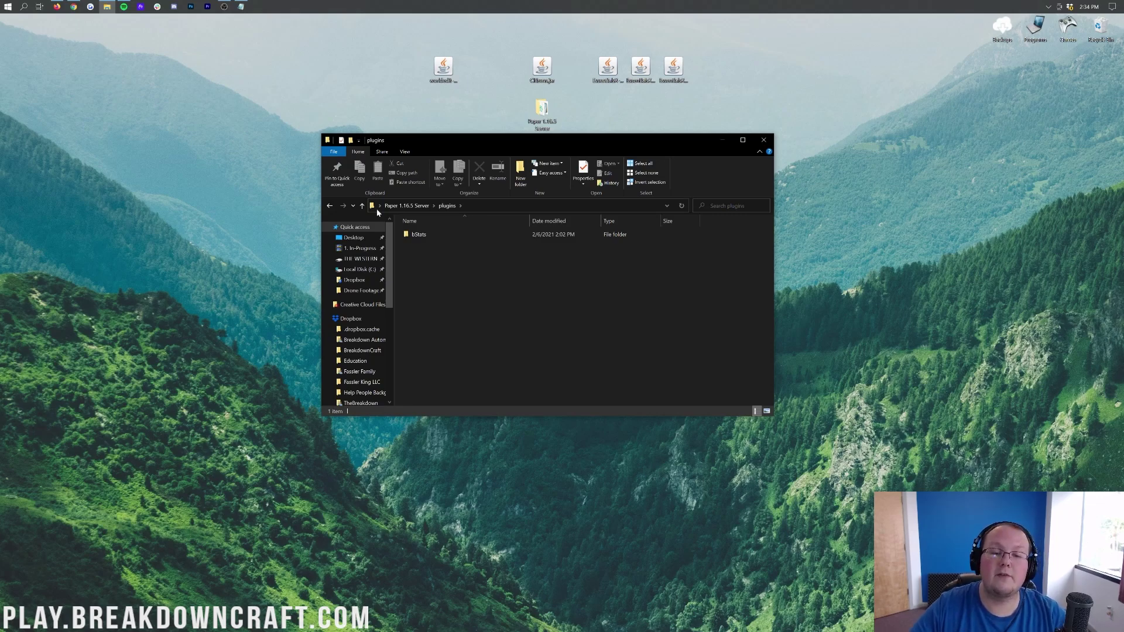
{"action": "left_click_drag", "start_coordinate": [345, 82], "coordinate": [524, 288]}
{"action": "left_click", "coordinate": [518, 310]}
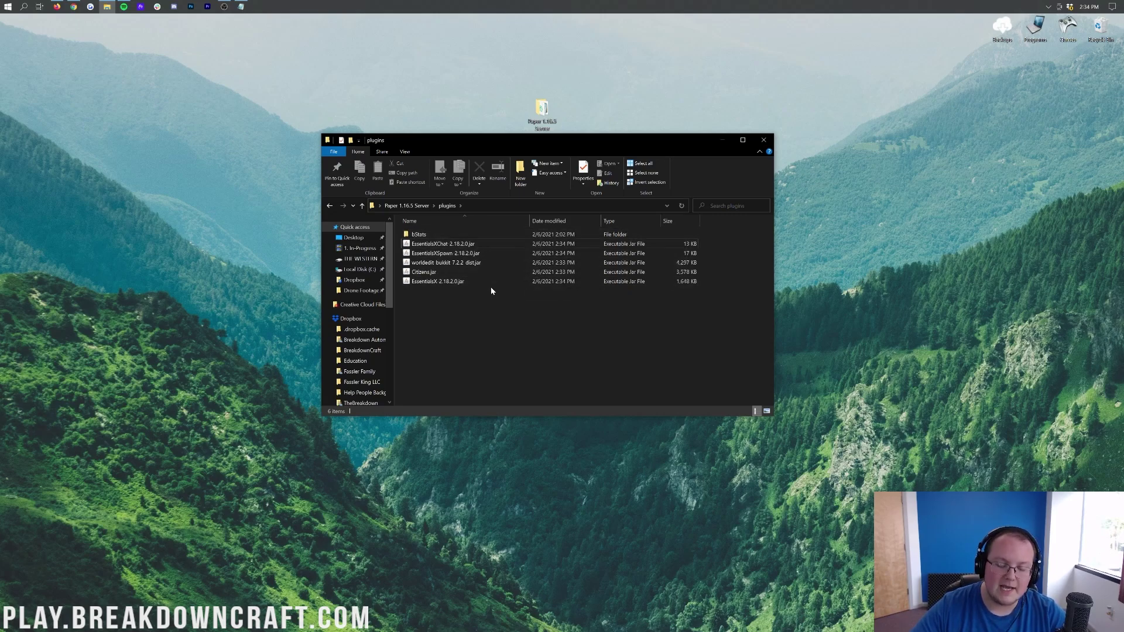
Hide the file name extensions in the plugins folder and show them again.
{"action": "left_click", "coordinate": [406, 152]}
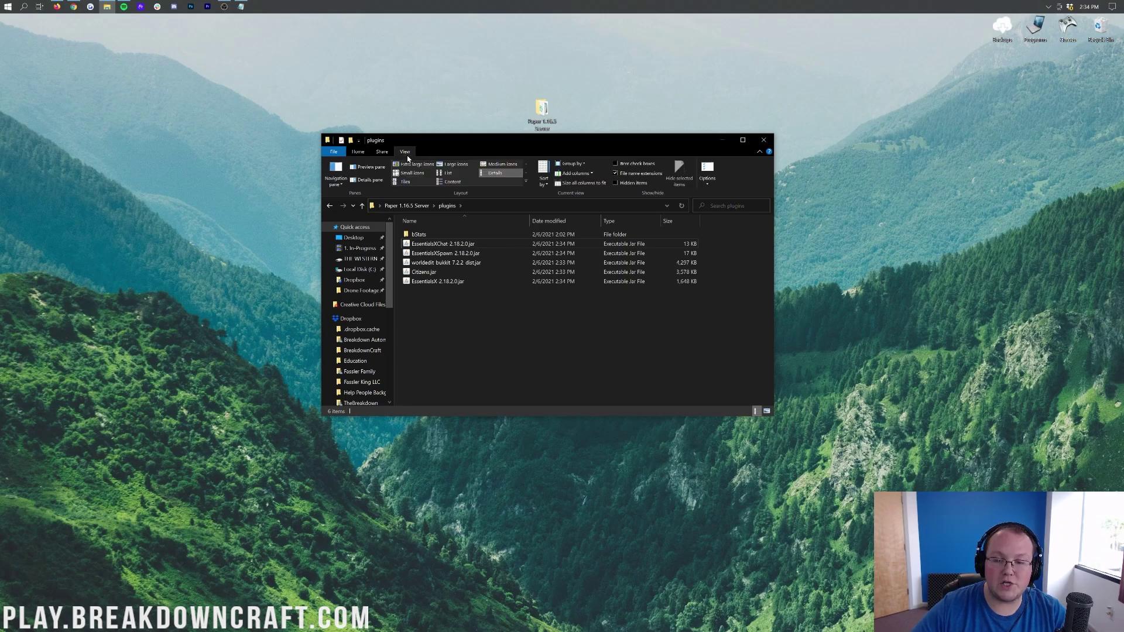
{"action": "left_click", "coordinate": [615, 174]}
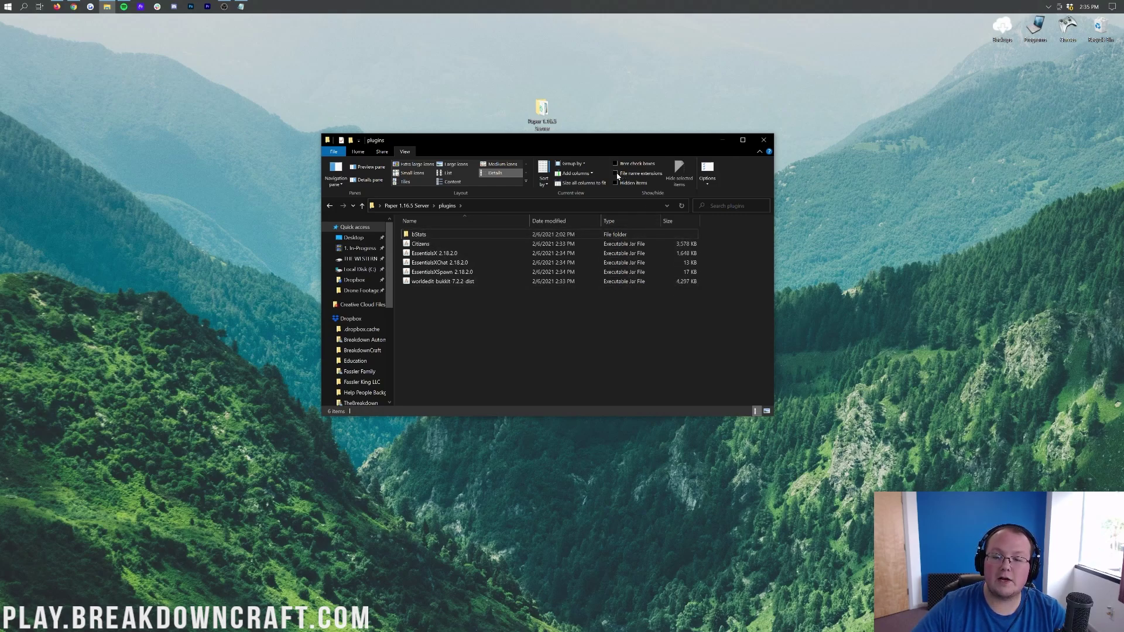
{"action": "left_click", "coordinate": [358, 153]}
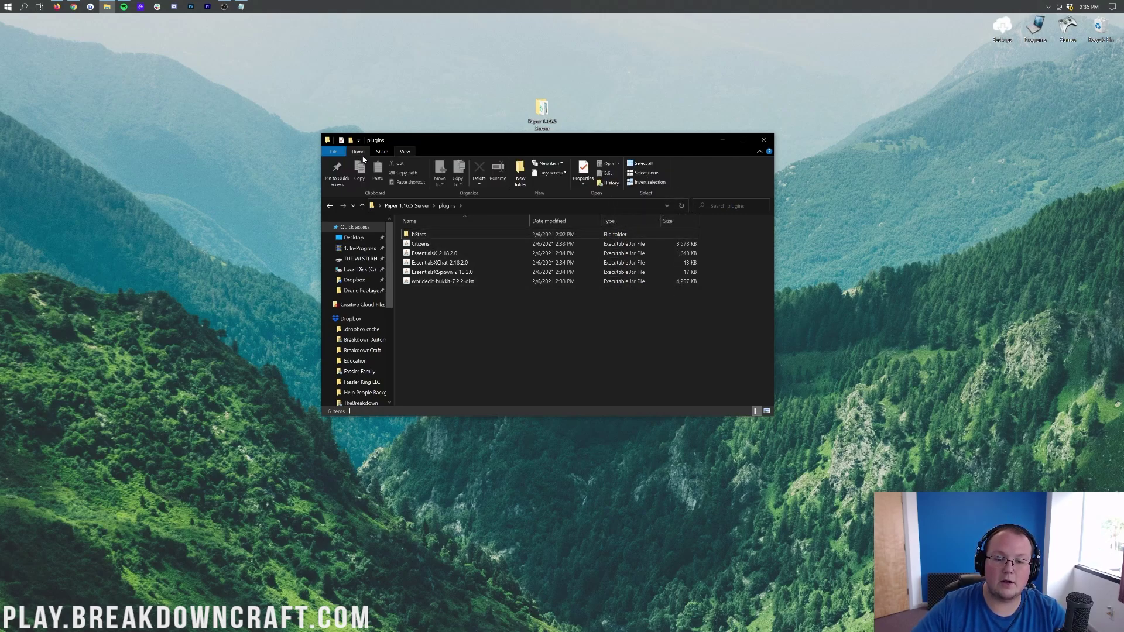
{"action": "left_click", "coordinate": [405, 154]}
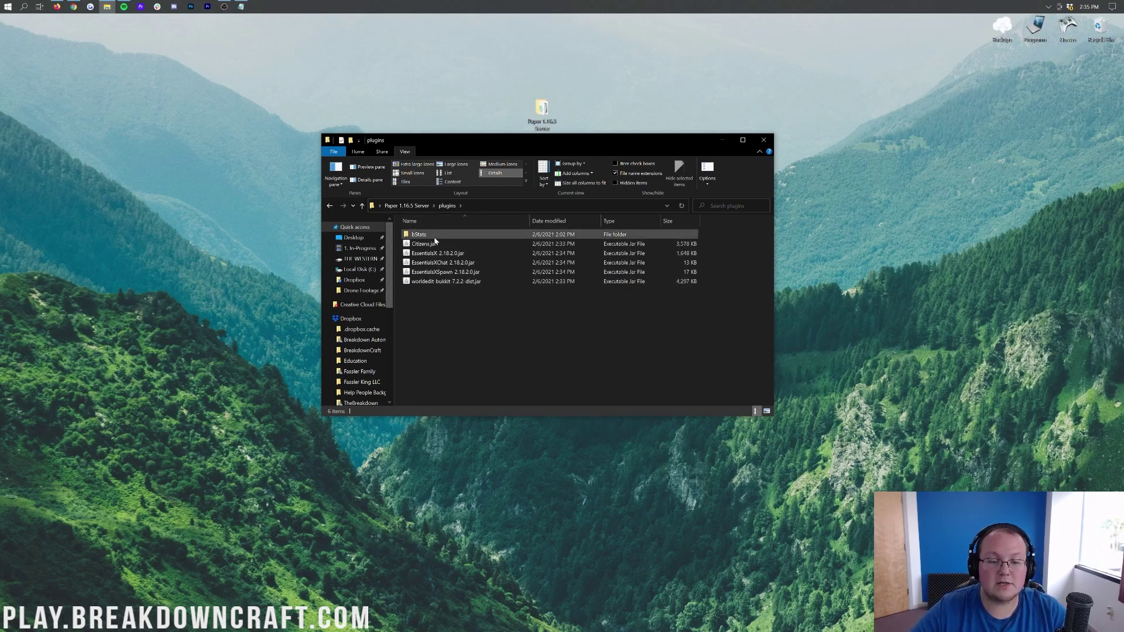
Put away the plugins window, start the server with run.bat from the Paper 1.16.5 Server folder, and close that folder.
{"action": "left_click", "coordinate": [723, 140]}
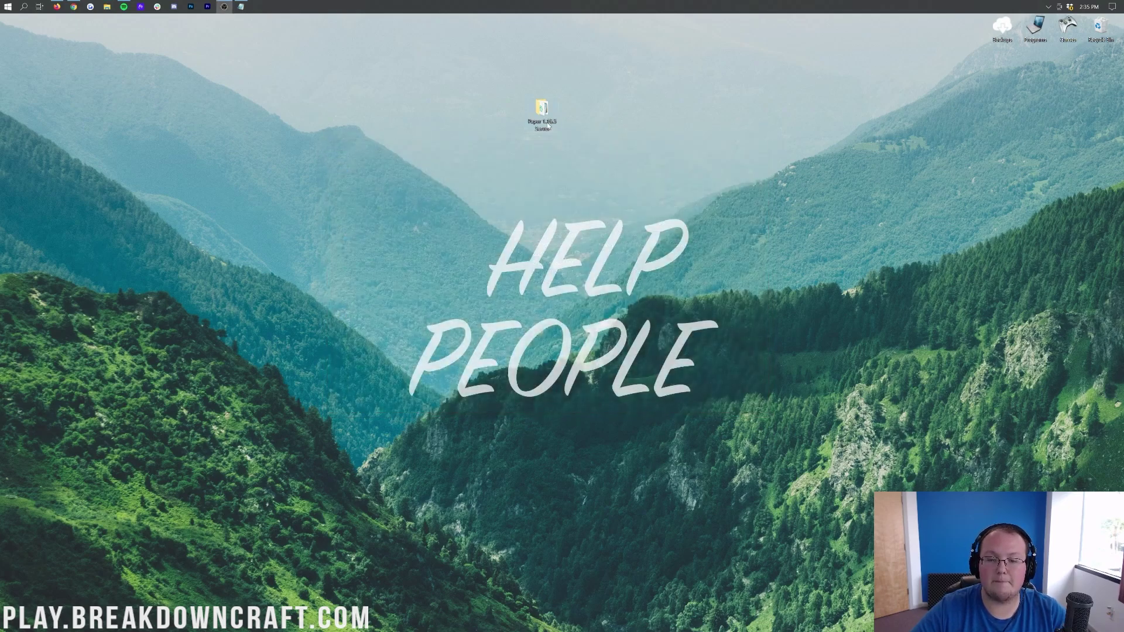
{"action": "double_click", "coordinate": [543, 114]}
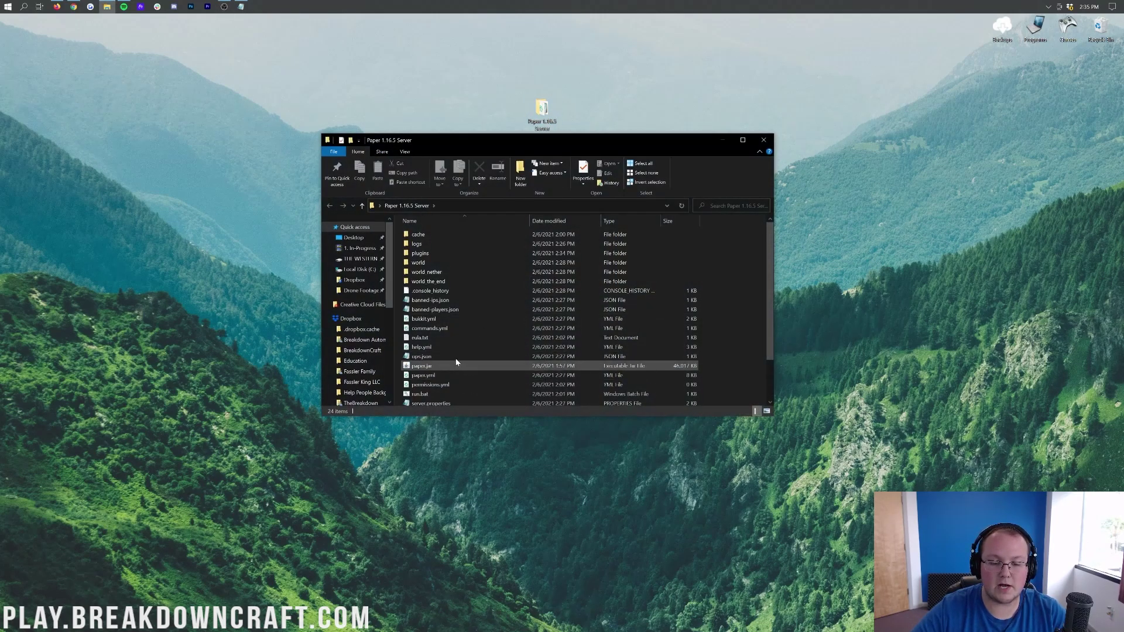
{"action": "scroll", "coordinate": [445, 360], "scroll_direction": "down", "scroll_amount": 2}
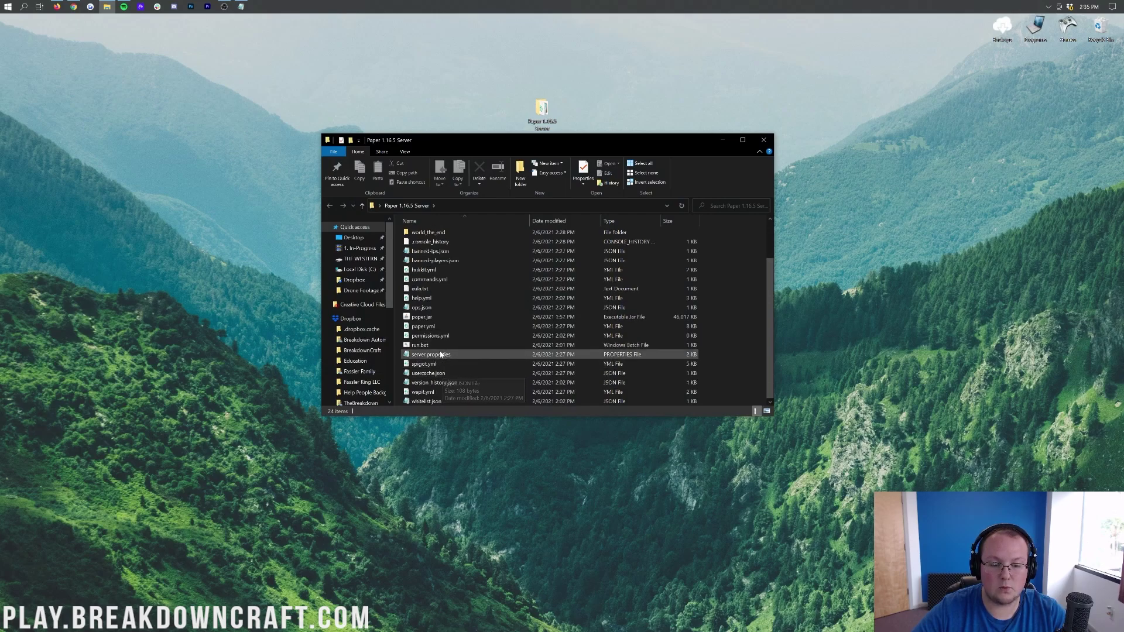
{"action": "left_click", "coordinate": [439, 351]}
{"action": "double_click", "coordinate": [440, 346]}
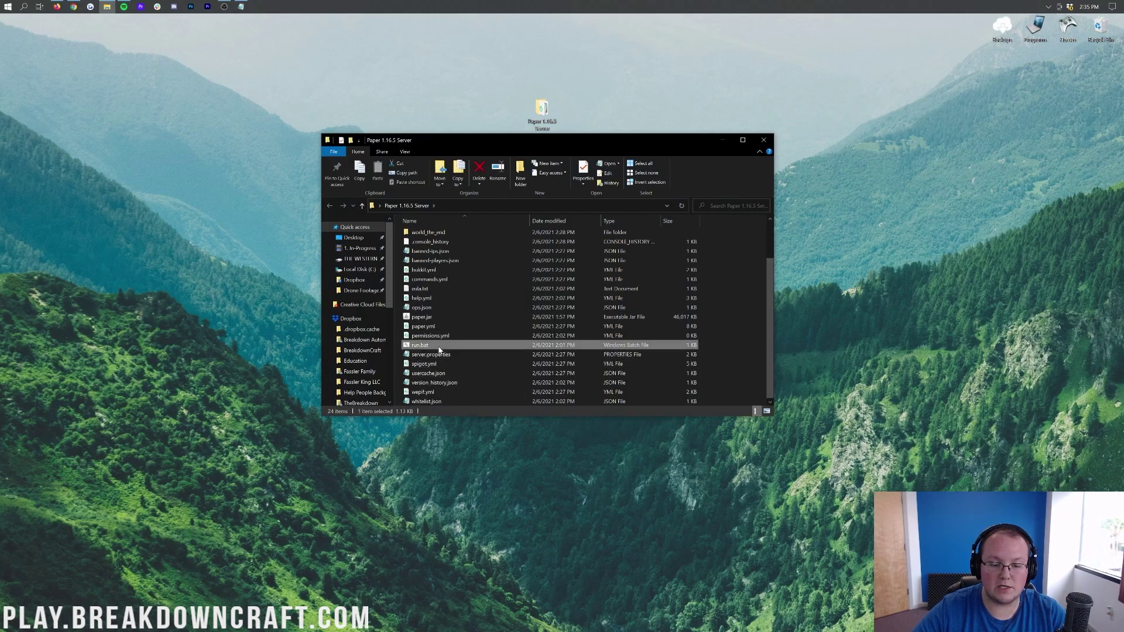
{"action": "left_click", "coordinate": [764, 140]}
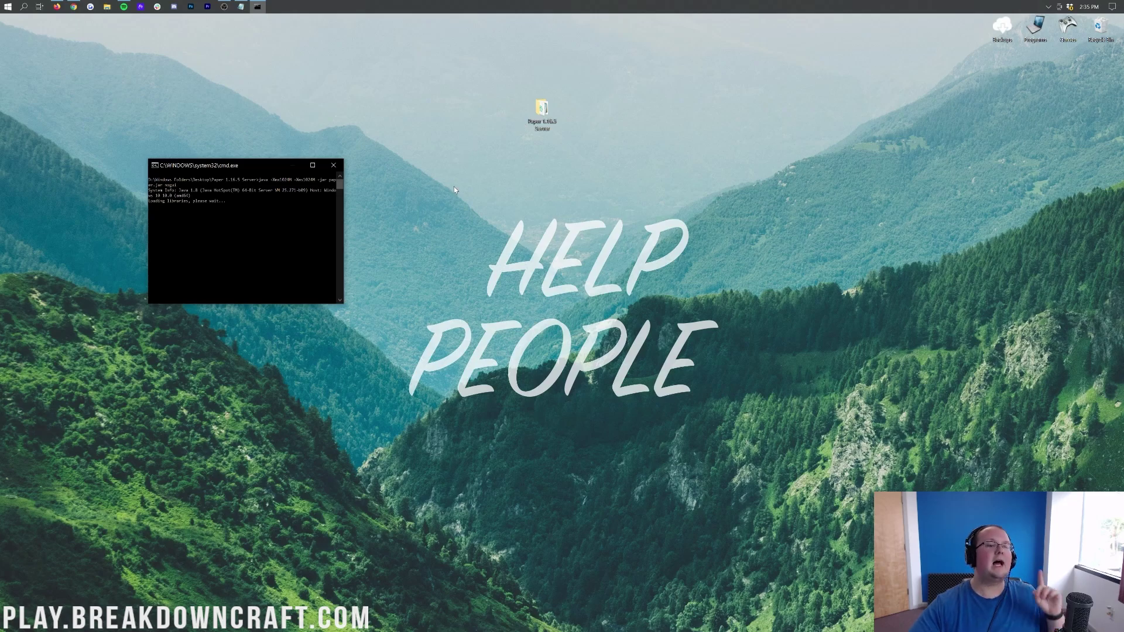
Open the Minecraft Launcher and start the latest release of Minecraft Java Edition, 1.16.5.
{"action": "left_click", "coordinate": [3, 5]}
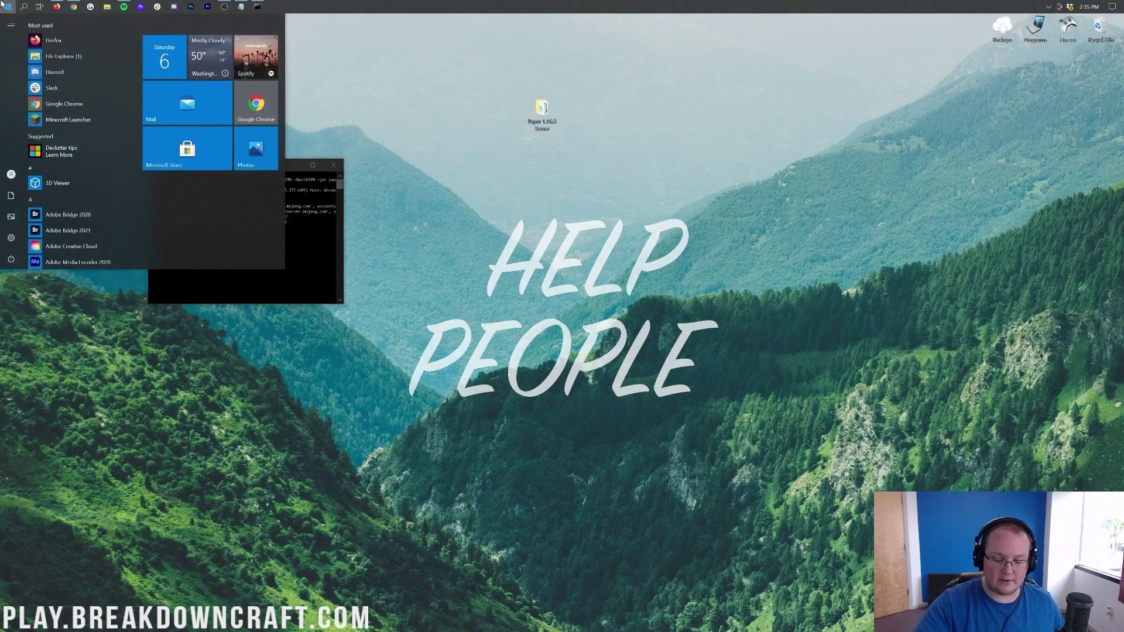
{"action": "type", "text": "min"}
{"action": "key", "text": "Return"}
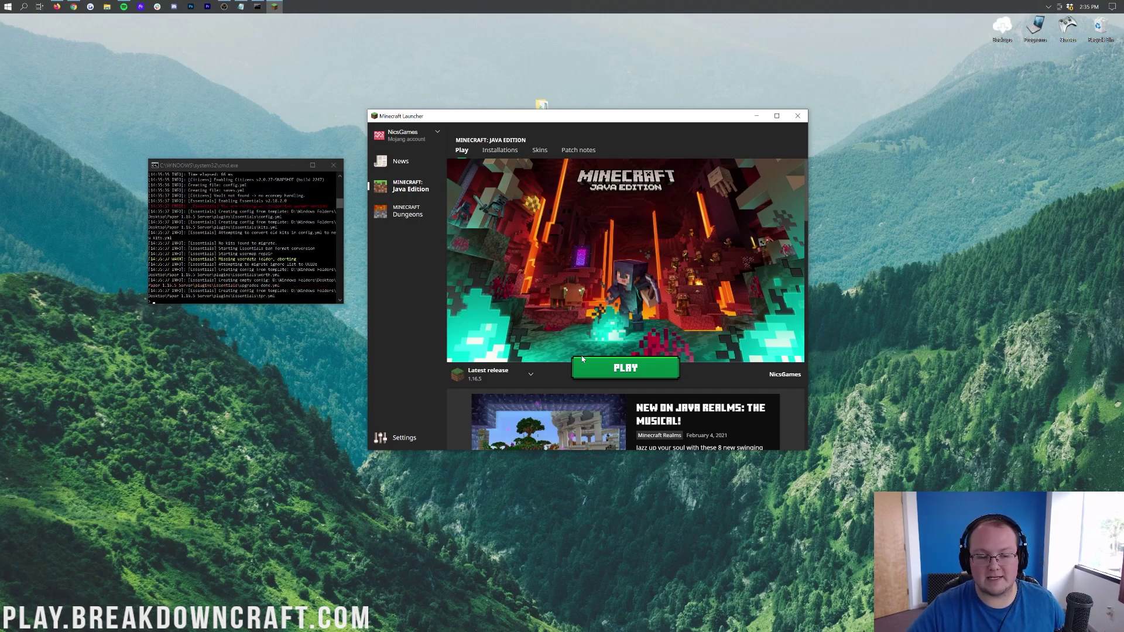
{"action": "left_click", "coordinate": [626, 368]}
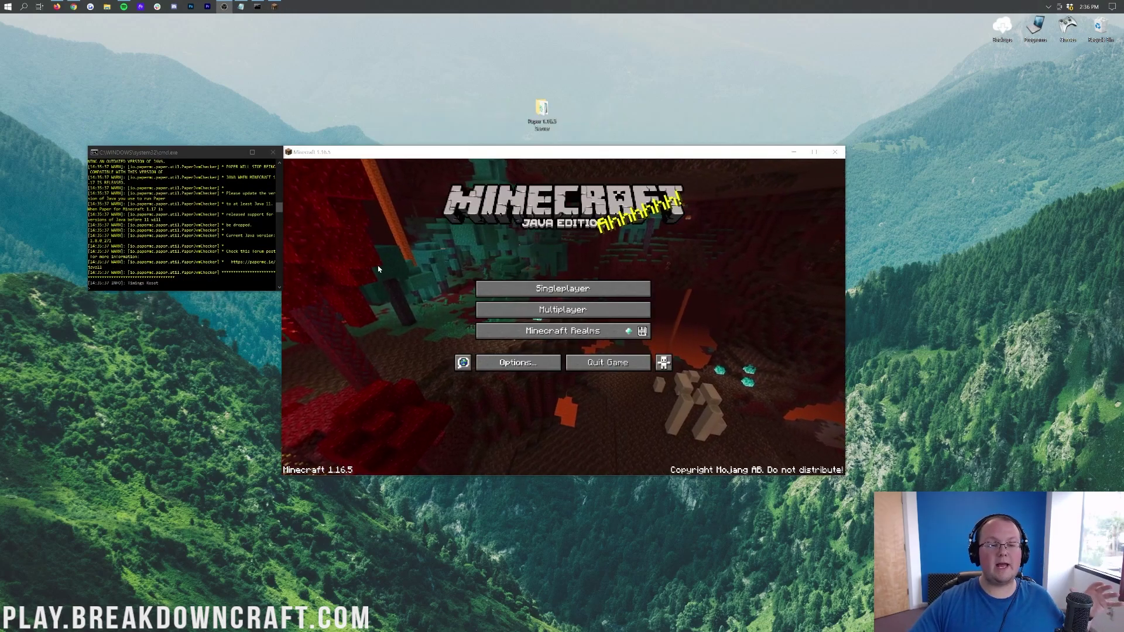
Review the startup log in the server console and list the loaded plugins with the plugins command.
{"action": "left_click", "coordinate": [159, 195]}
{"action": "left_click", "coordinate": [564, 209]}
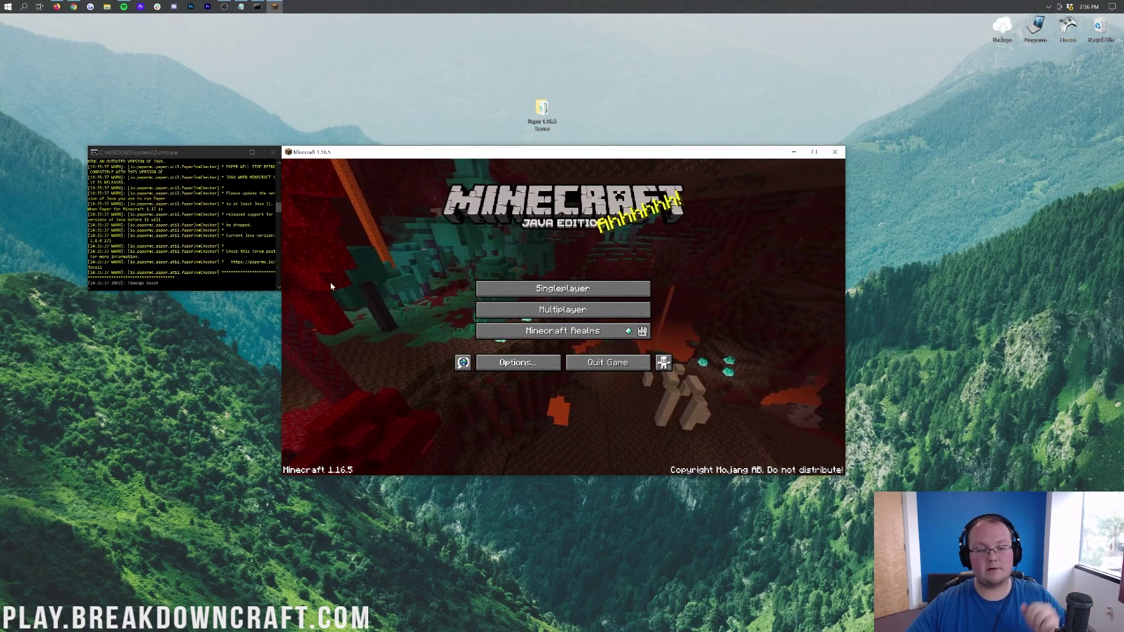
{"action": "scroll", "coordinate": [203, 200], "scroll_direction": "up", "scroll_amount": 3}
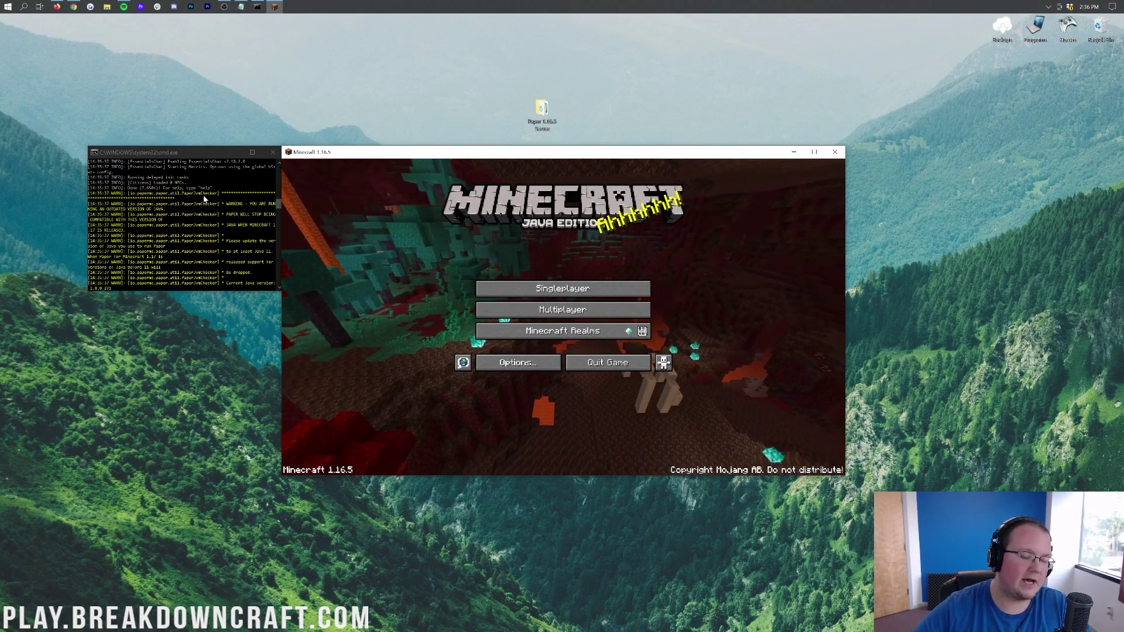
{"action": "scroll", "coordinate": [225, 252], "scroll_direction": "down", "scroll_amount": 4}
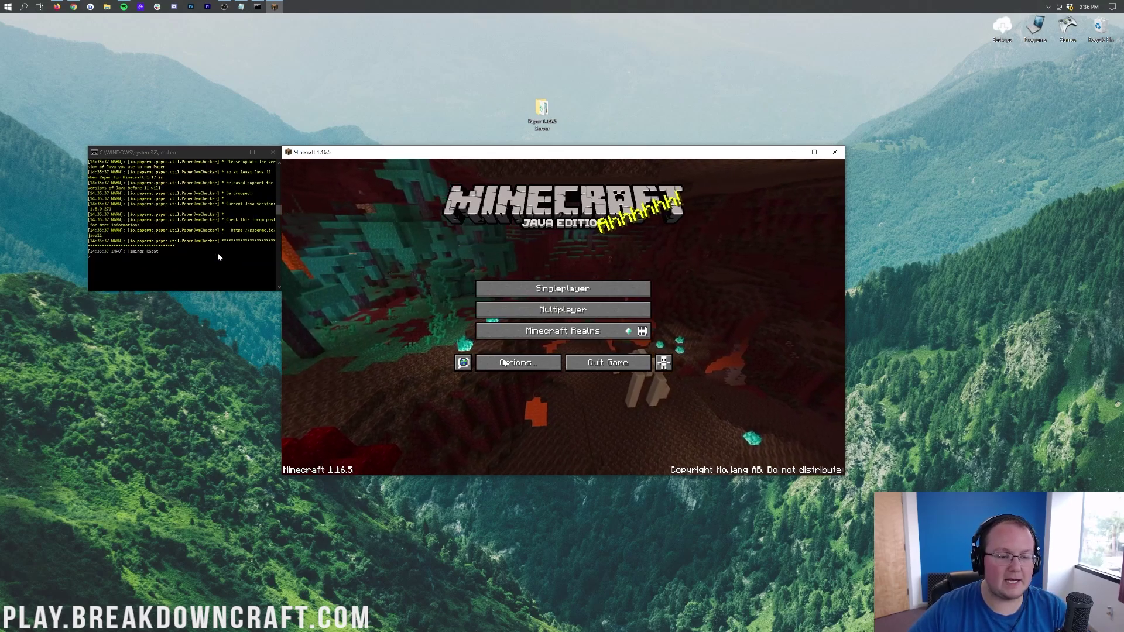
{"action": "left_click", "coordinate": [218, 258]}
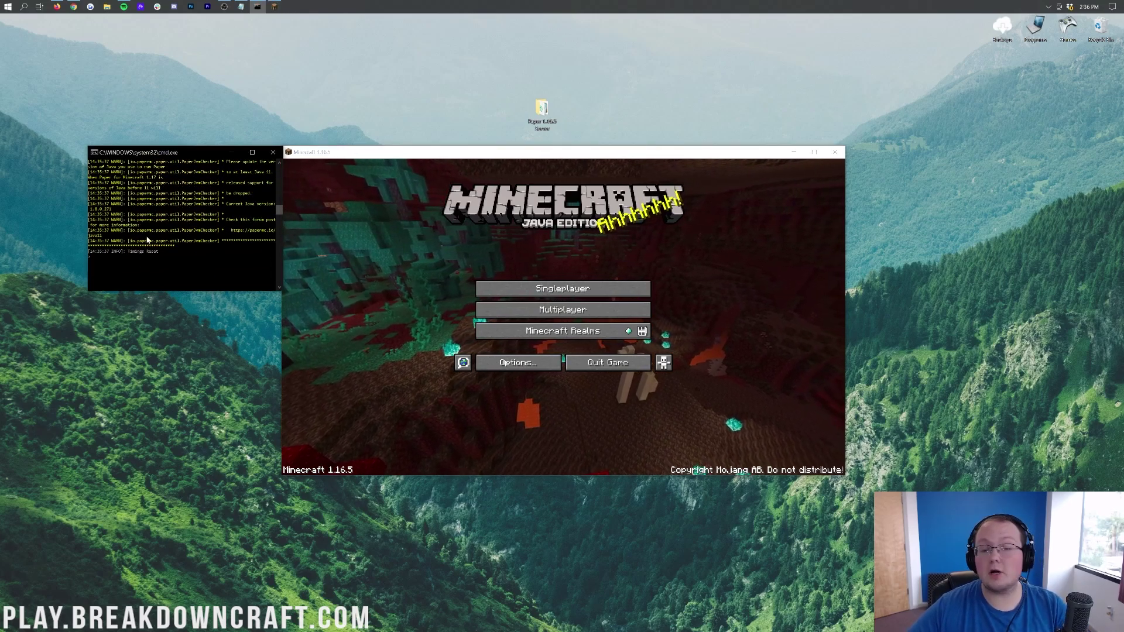
{"action": "scroll", "coordinate": [192, 234], "scroll_direction": "down", "scroll_amount": 1}
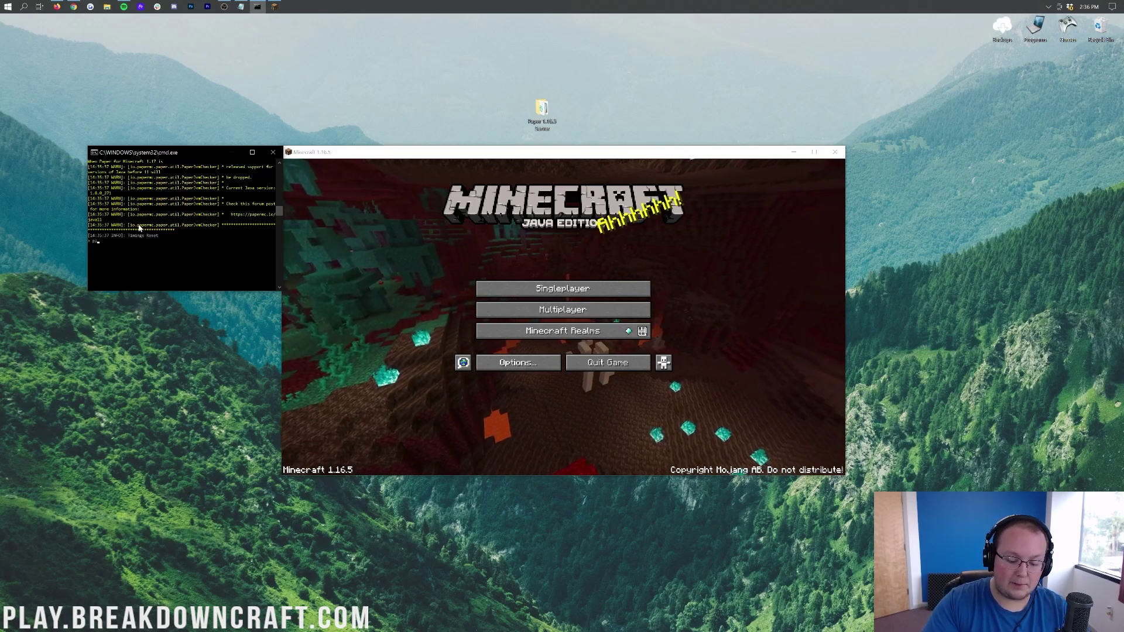
{"action": "type", "text": "plugins"}
{"action": "key", "text": "Return"}
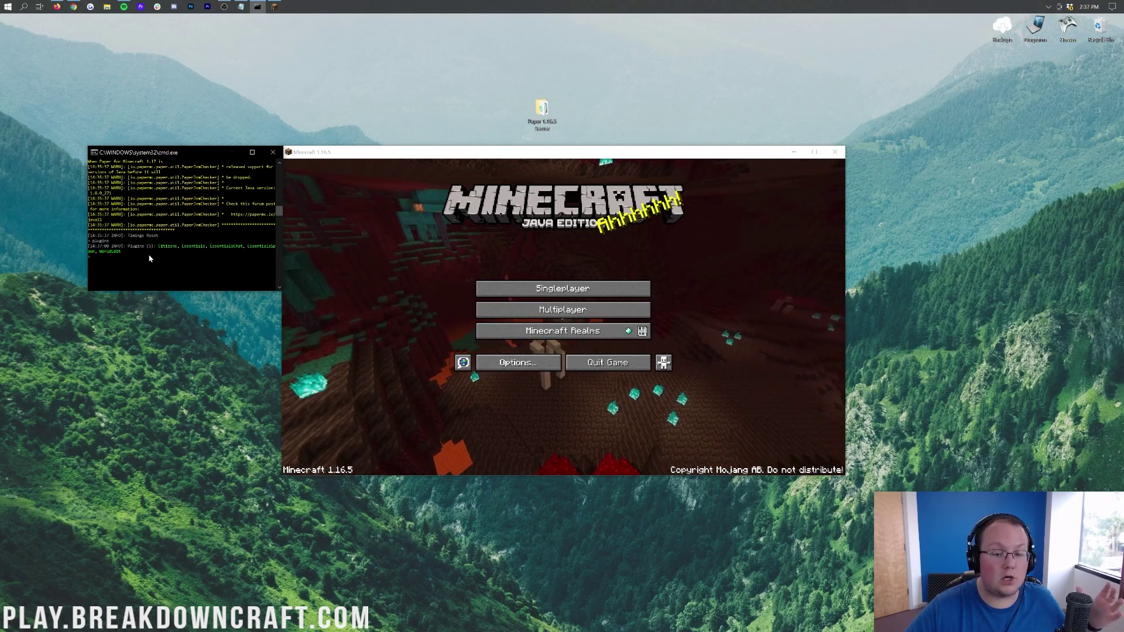
Join the local server in Minecraft multiplayer through a direct connection to 192.168.1.123.
{"action": "left_click", "coordinate": [533, 312]}
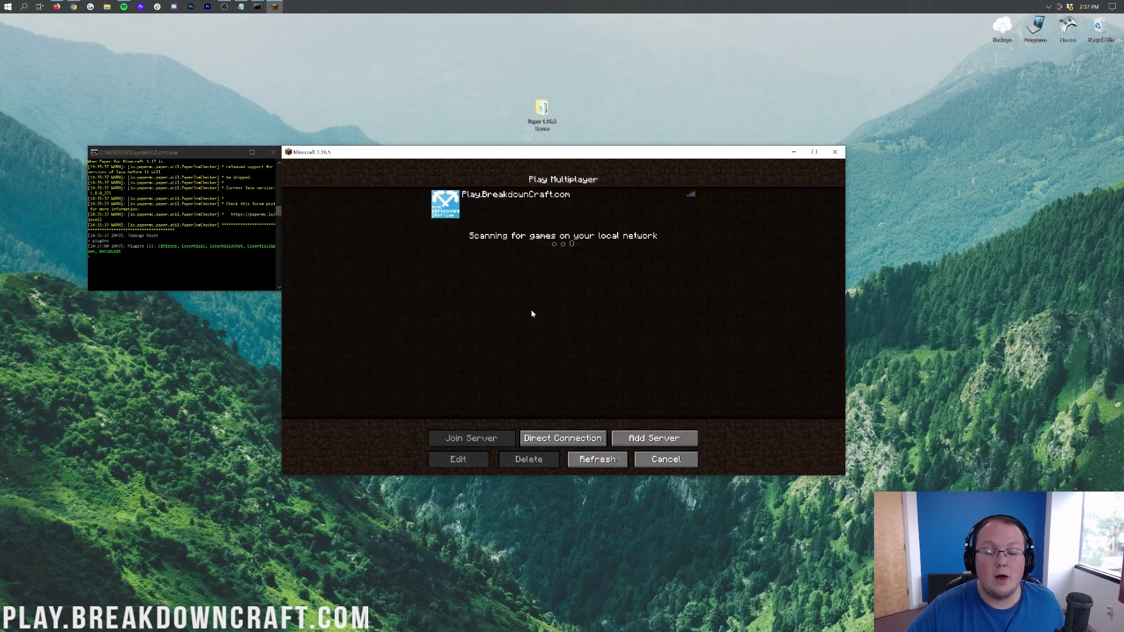
{"action": "left_click", "coordinate": [553, 433]}
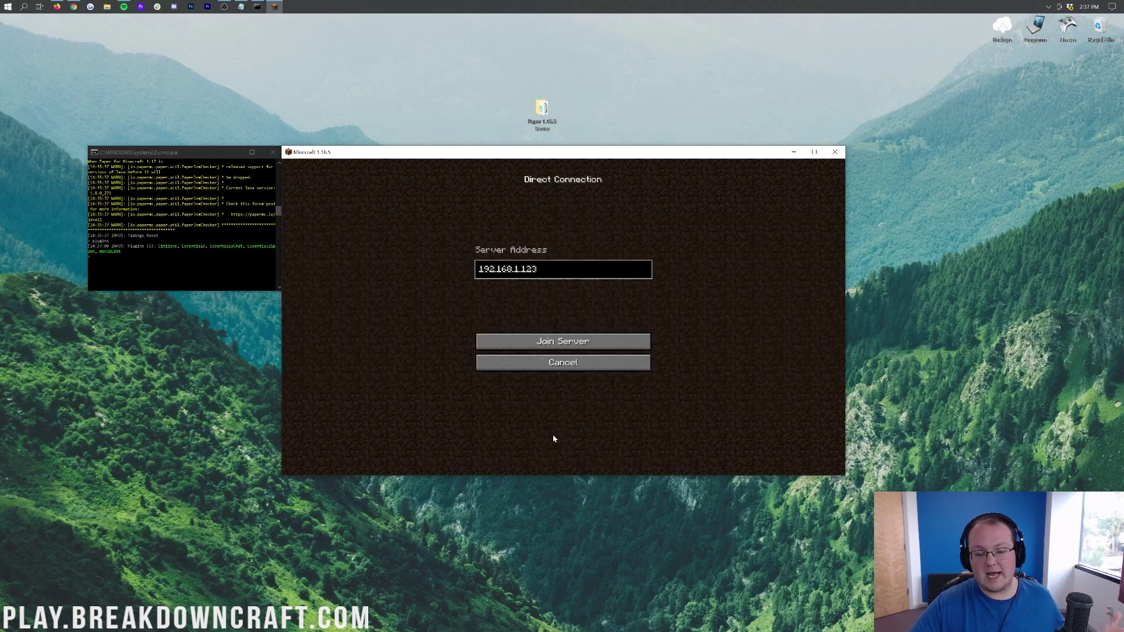
{"action": "left_click", "coordinate": [539, 343]}
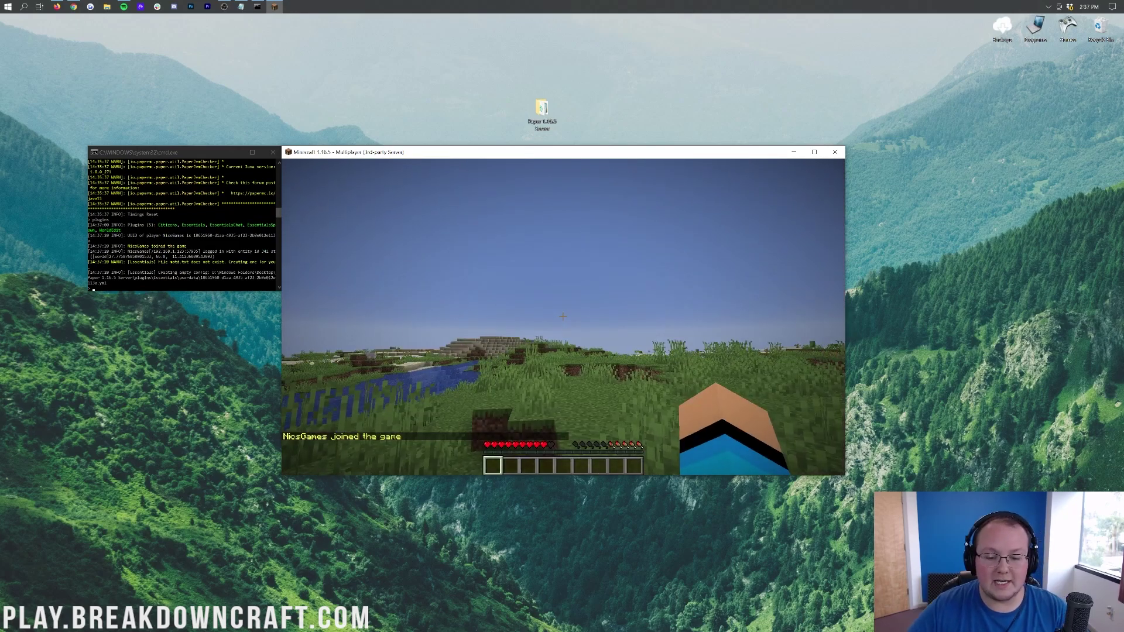
List the server's plugins from the in-game chat with /plugins and keep the chat open to read them.
{"action": "type", "text": "/plugins"}
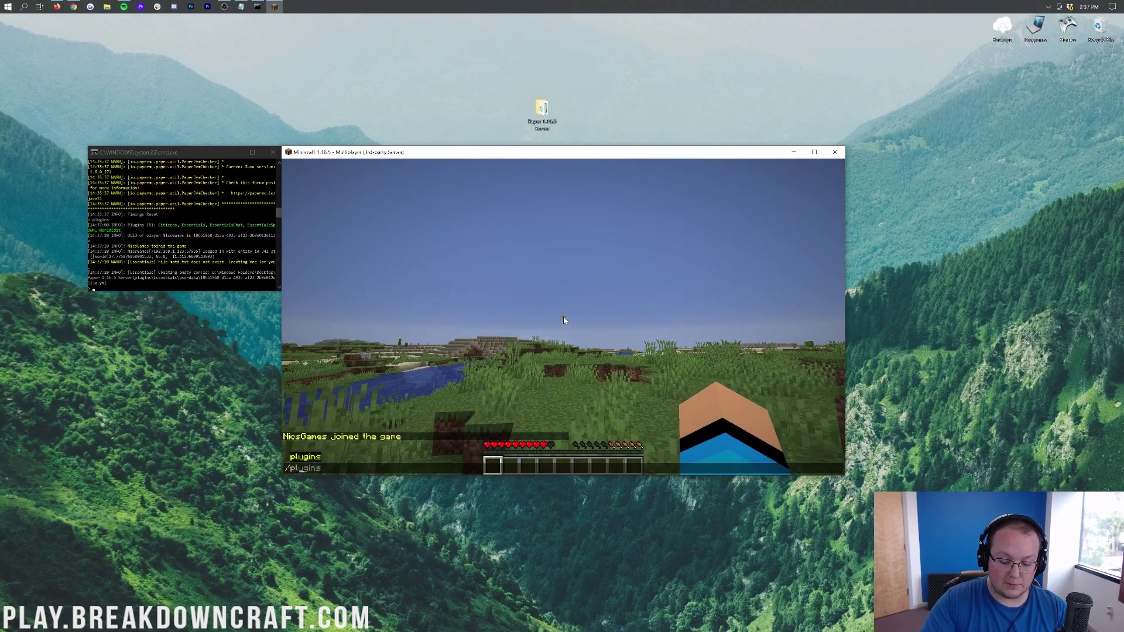
{"action": "key", "text": "Return"}
{"action": "key", "text": "t"}
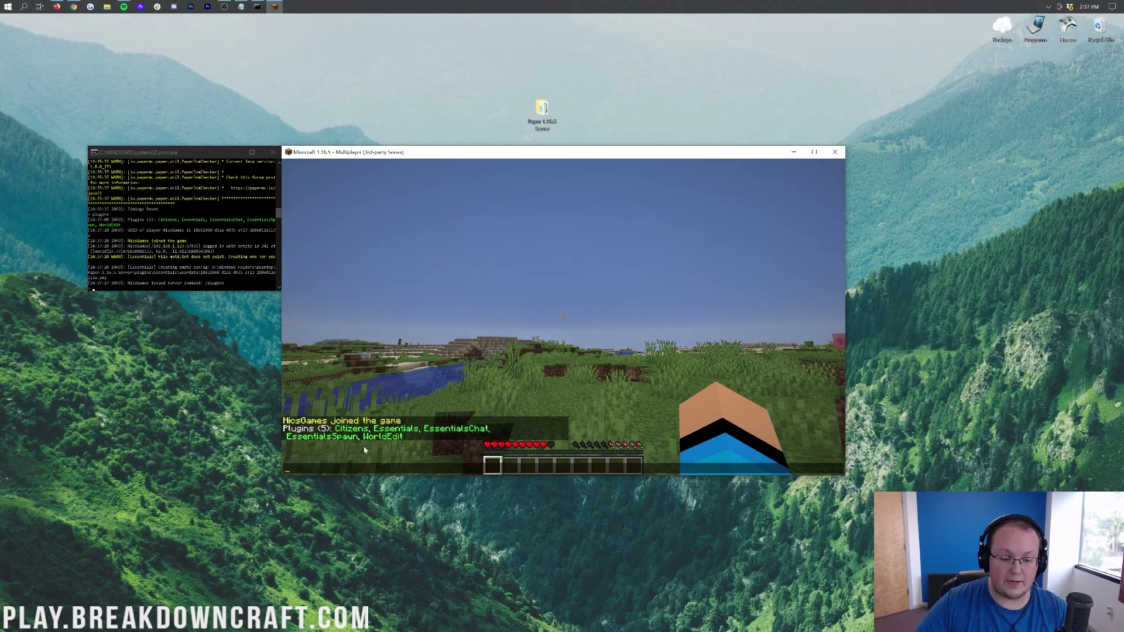
Make the joined player a server operator with the op command in the server console, and return to the game.
{"action": "left_click", "coordinate": [160, 253]}
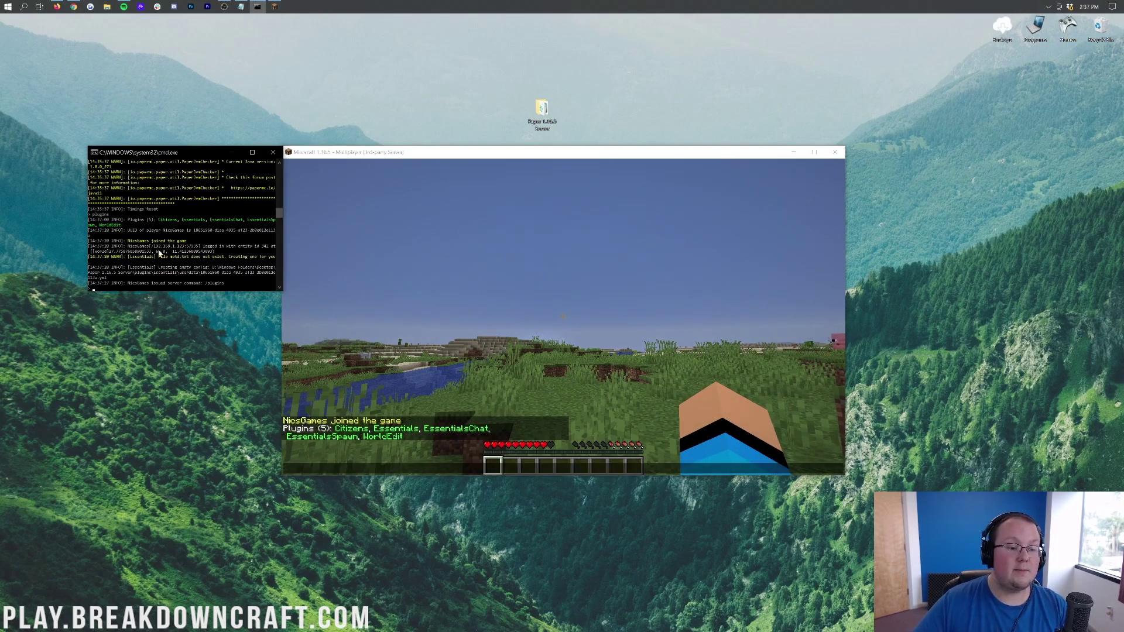
{"action": "type", "text": "op nicsgames"}
{"action": "key", "text": "Return"}
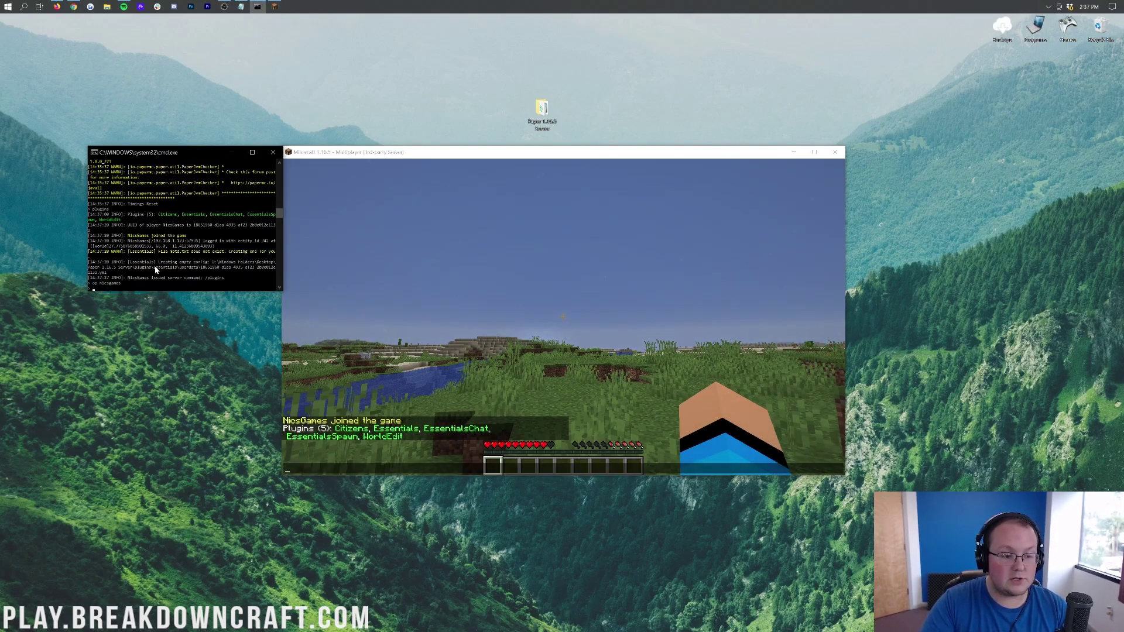
{"action": "left_click", "coordinate": [504, 377]}
{"action": "key", "text": "Escape"}
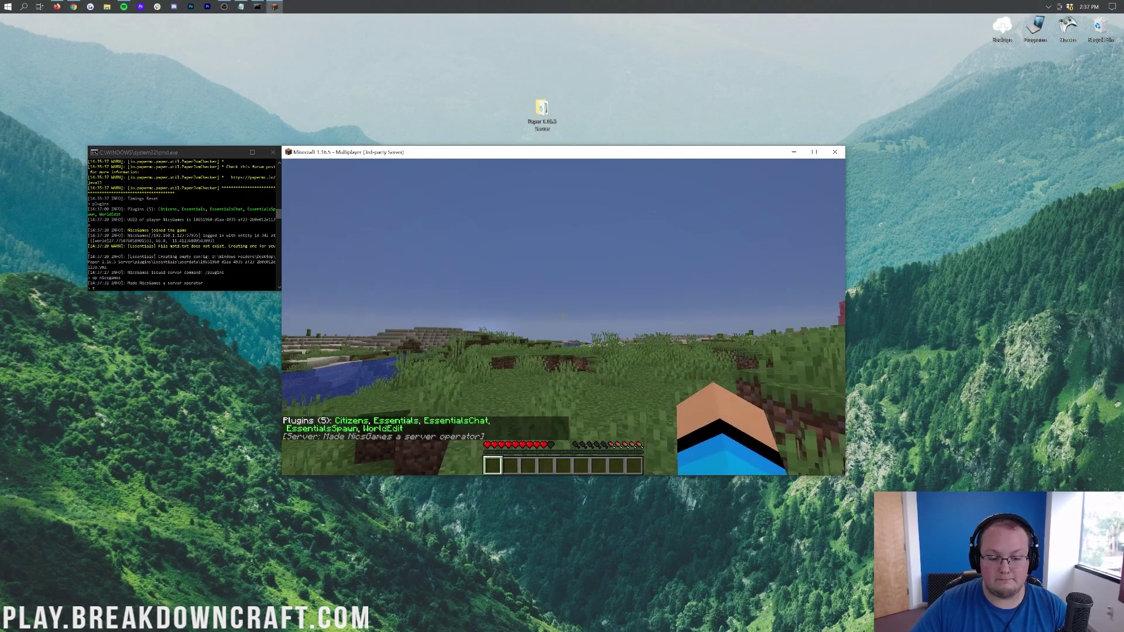
{"action": "key", "text": "w"}
{"action": "key", "text": "t"}
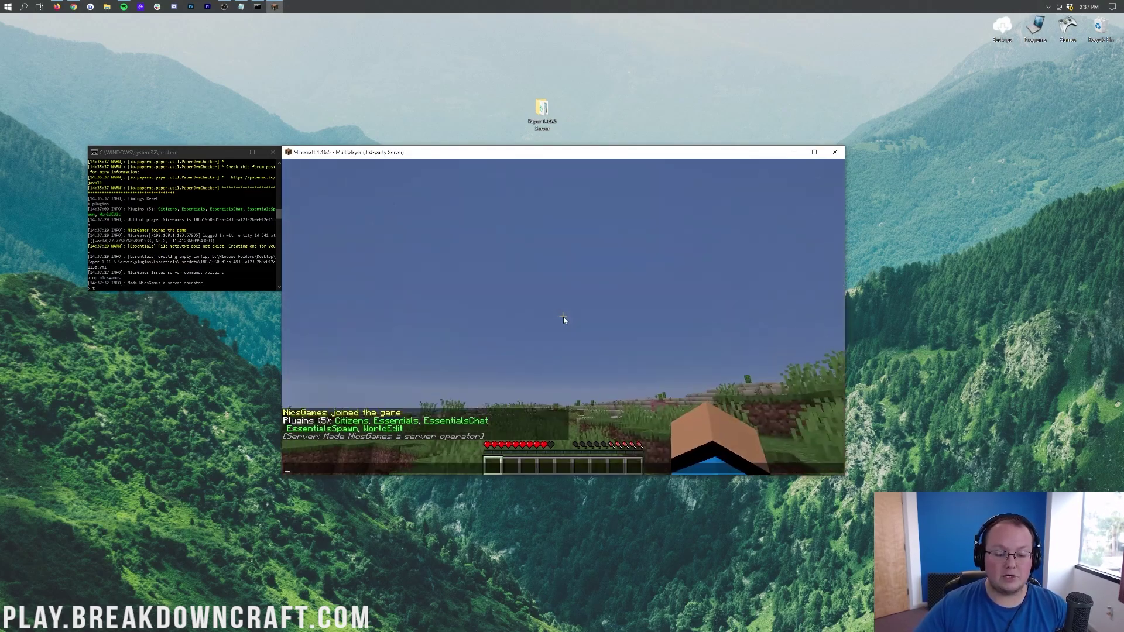
{"action": "key", "text": "Escape"}
{"action": "key", "text": "w"}
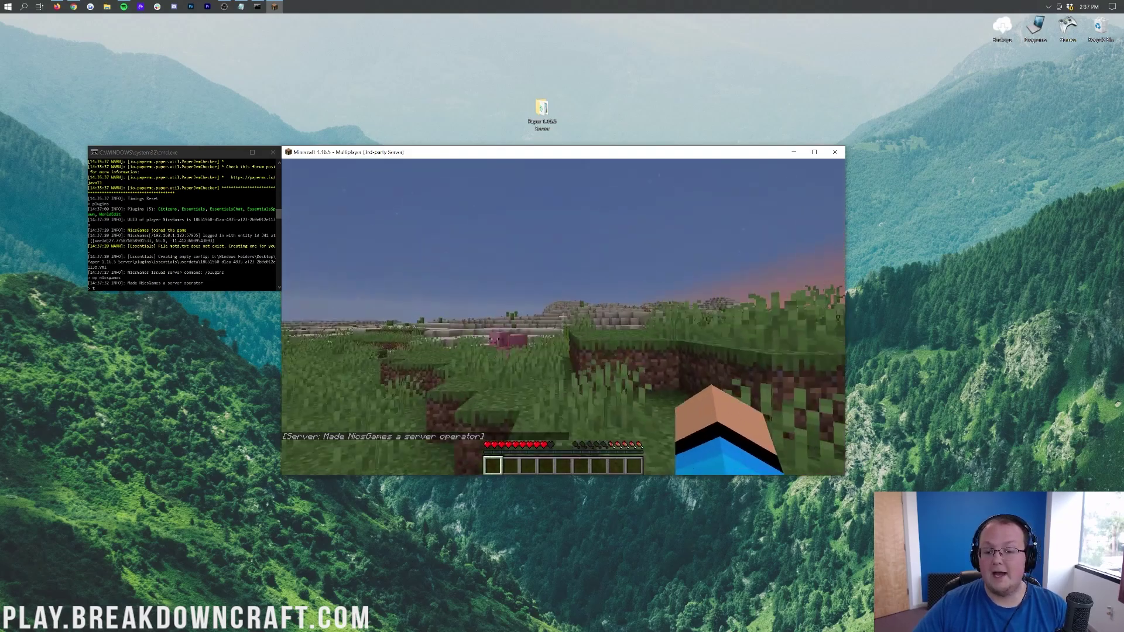
{"action": "key", "text": "w"}
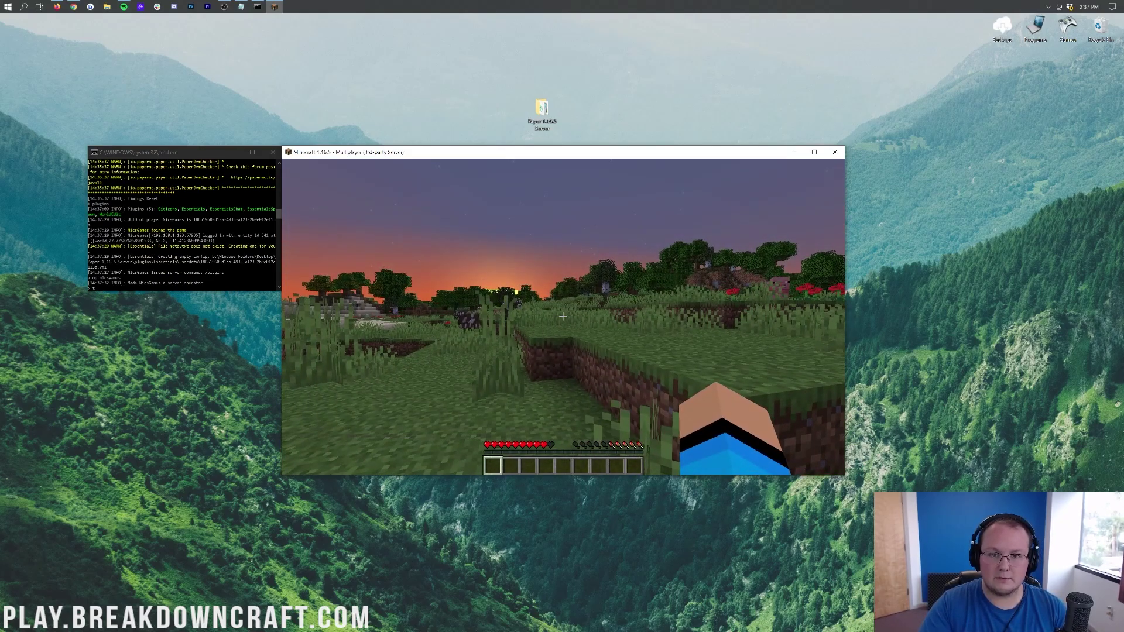
Set the player's own time with /ptime day and the world time with /time set day.
{"action": "type", "text": "/ptime "}
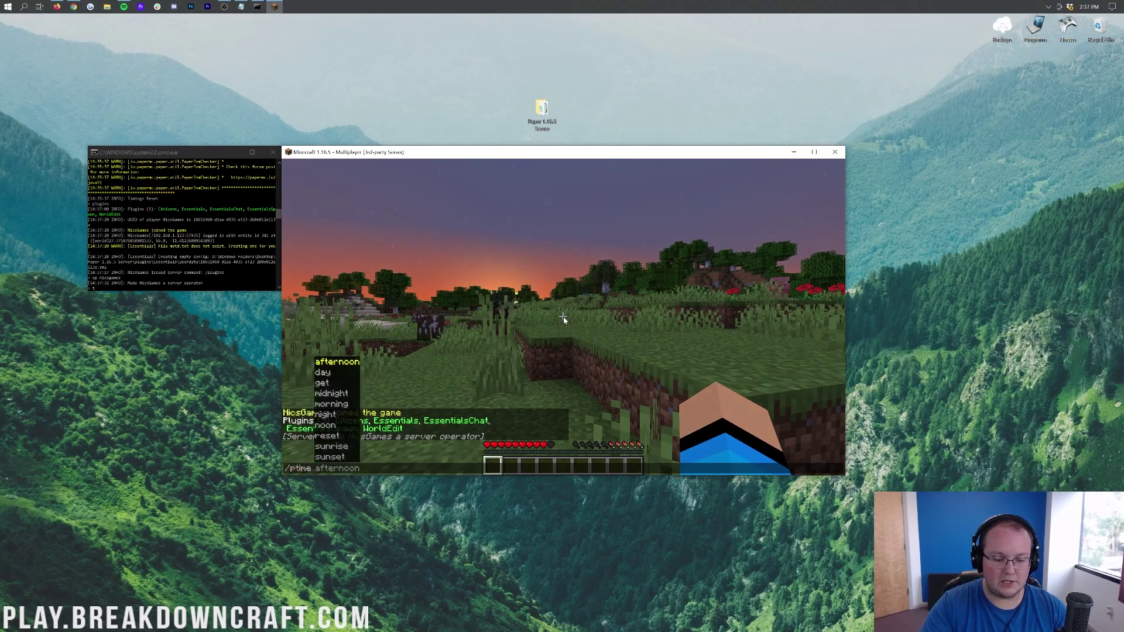
{"action": "type", "text": "day"}
{"action": "key", "text": "Return"}
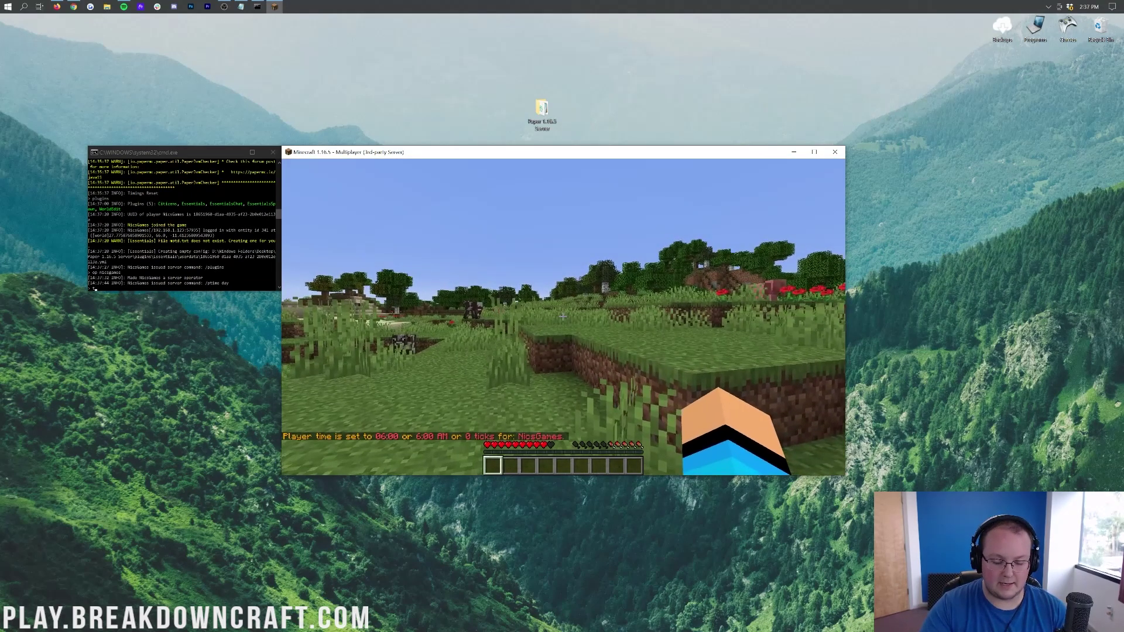
{"action": "type", "text": "/time set day"}
{"action": "key", "text": "Return"}
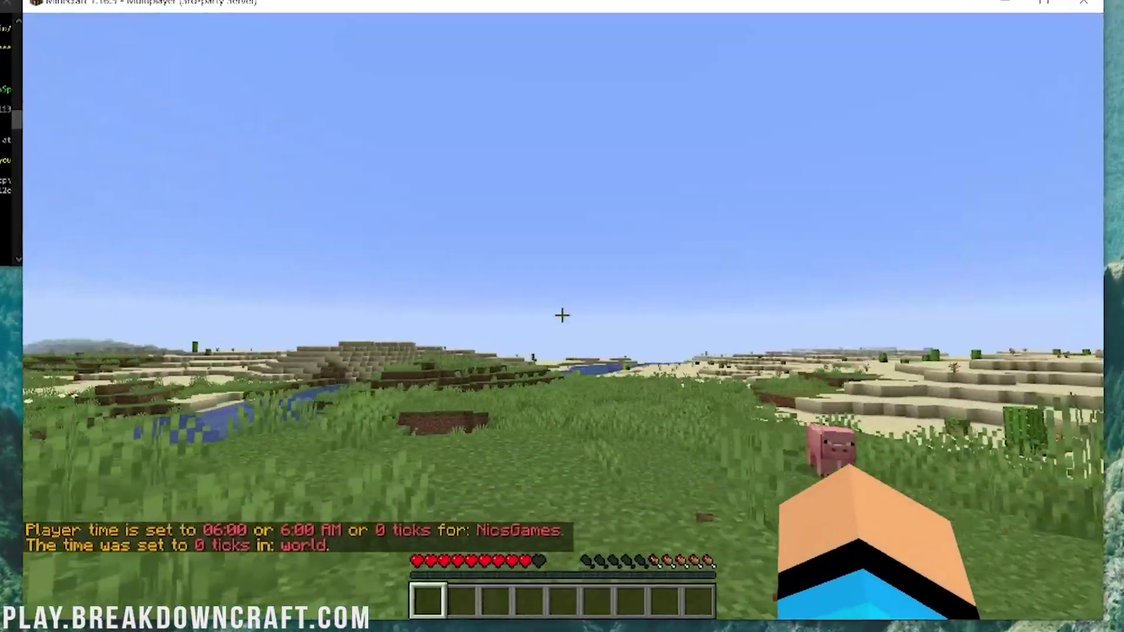
Try out the fly mode by enabling it with /fly, taking off, and disabling it with the same command.
{"action": "type", "text": "t/fly"}
{"action": "key", "text": "Return"}
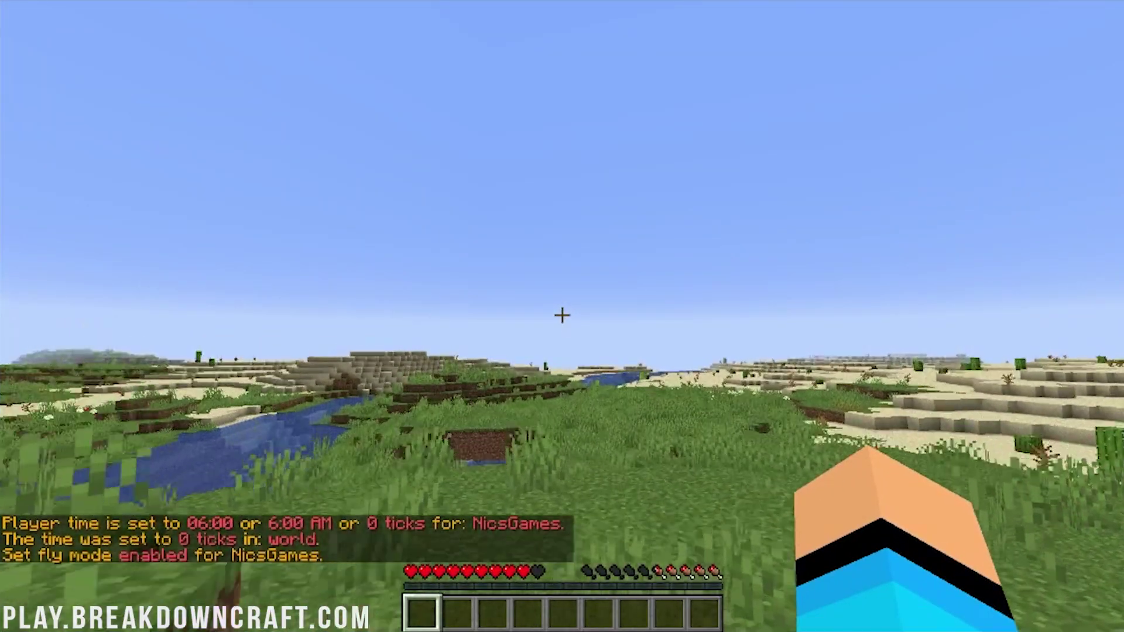
{"action": "key", "text": "space"}
{"action": "key", "text": "space"}
{"action": "type", "text": "t/fly"}
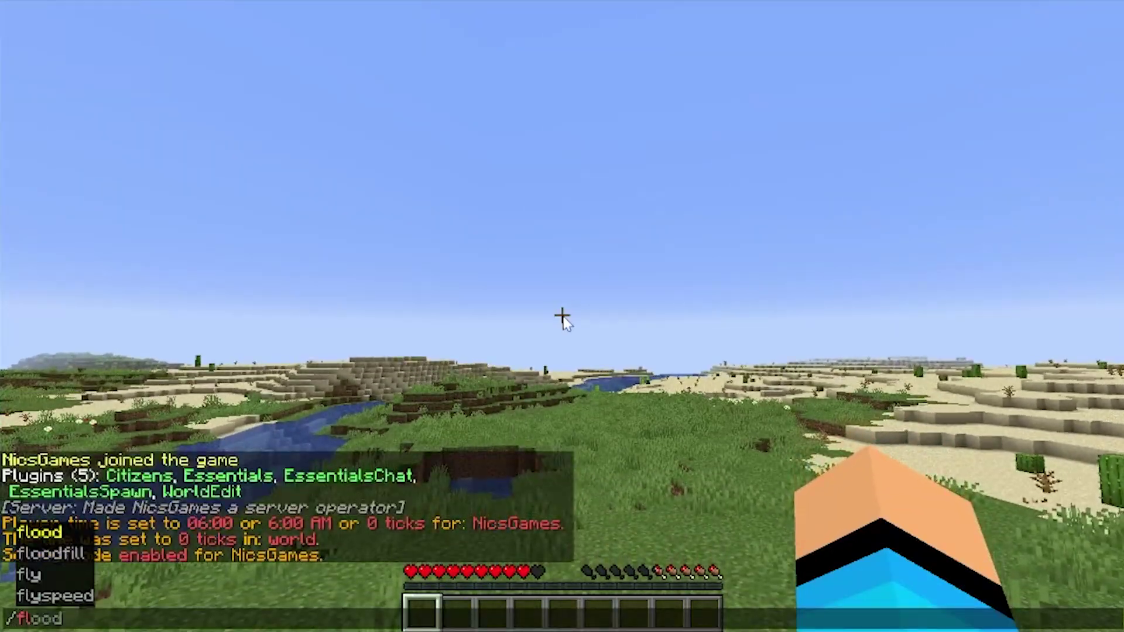
{"action": "key", "text": "Return"}
Switch the game mode to creative, to survival, and back to creative with the short game mode commands.
{"action": "type", "text": "t/gma"}
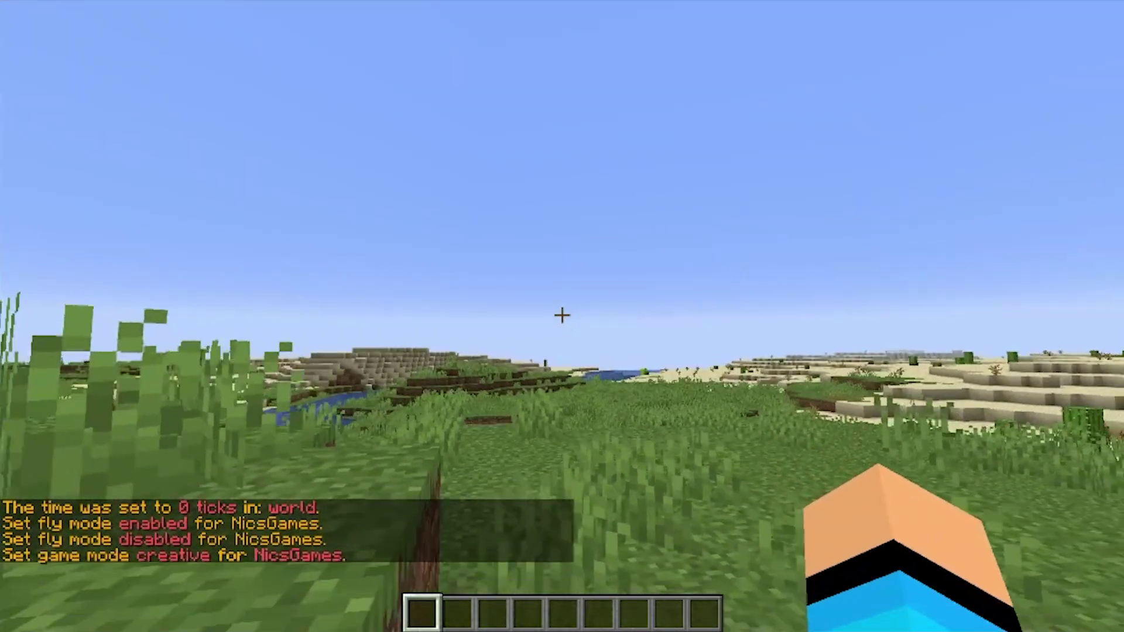
{"action": "type", "text": "t/g"}
{"action": "type", "text": "msp"}
{"action": "key", "text": "Return"}
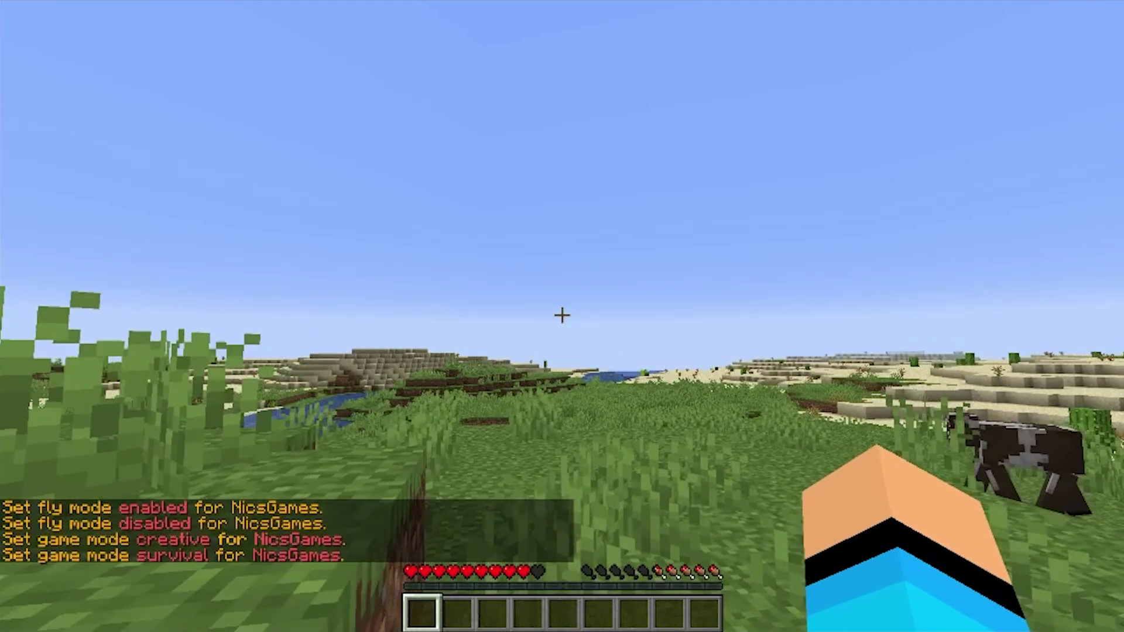
{"action": "type", "text": "t/gmc"}
{"action": "key", "text": "Return"}
Fly to another spot, set the default group's spawn location, and teleport to that spawn.
{"action": "key", "text": "w"}
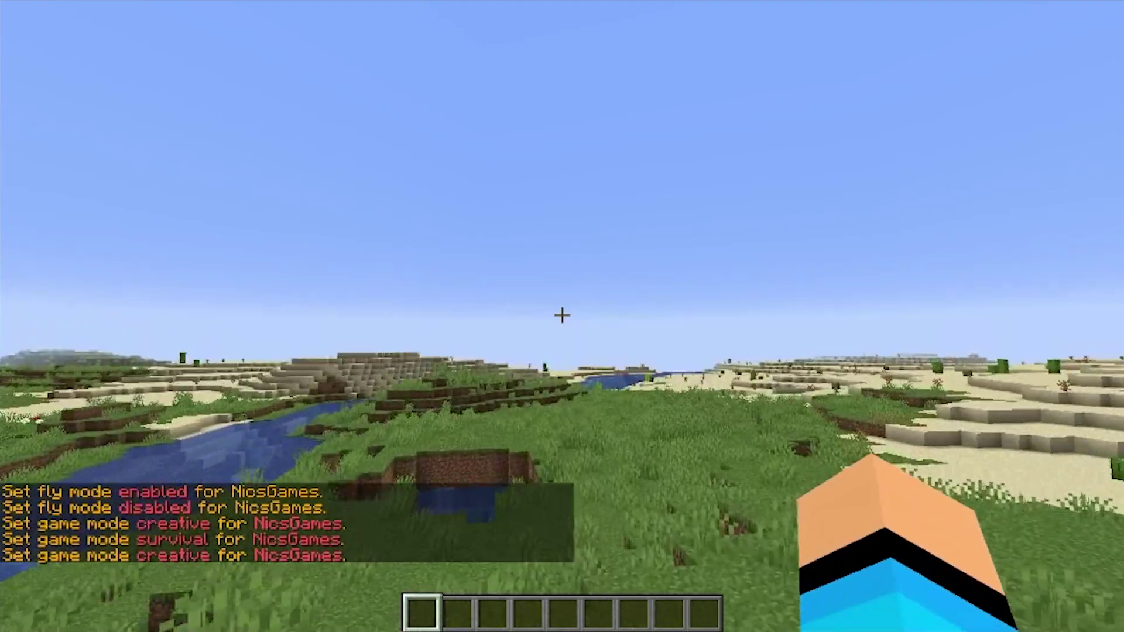
{"action": "key", "text": "w"}
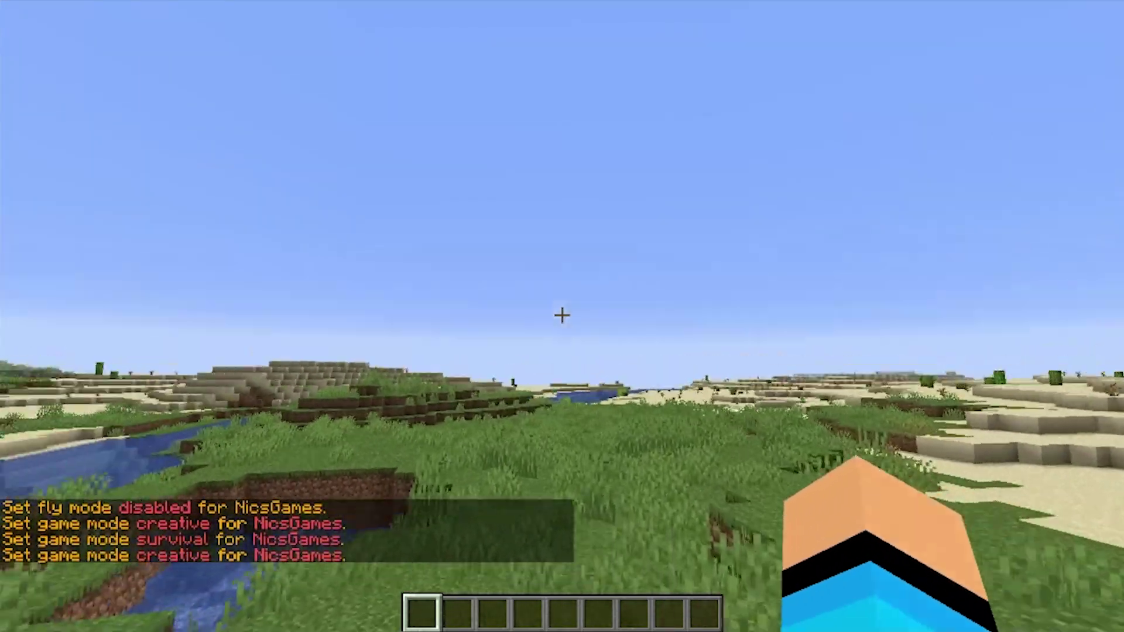
{"action": "key", "text": "w"}
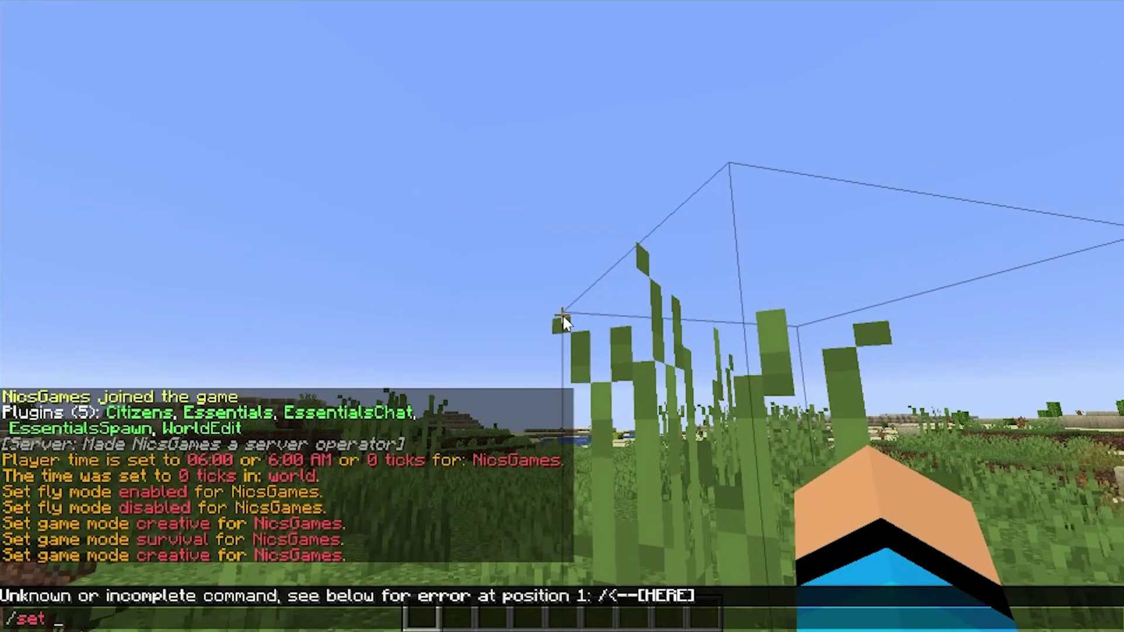
{"action": "left_click", "coordinate": [562, 317]}
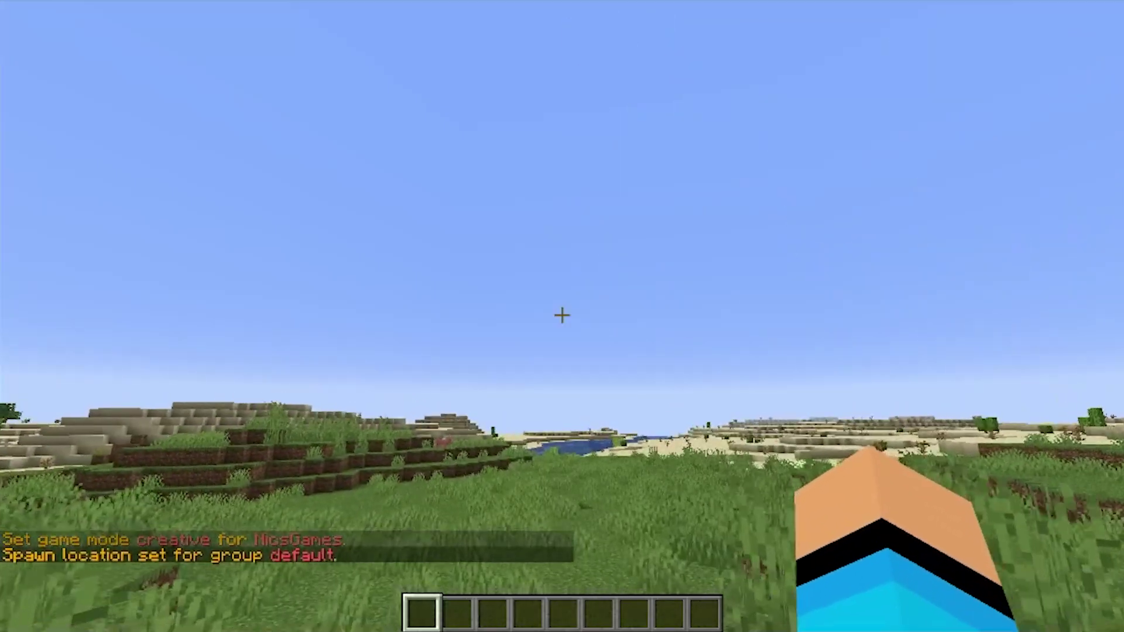
{"action": "key", "text": "Return"}
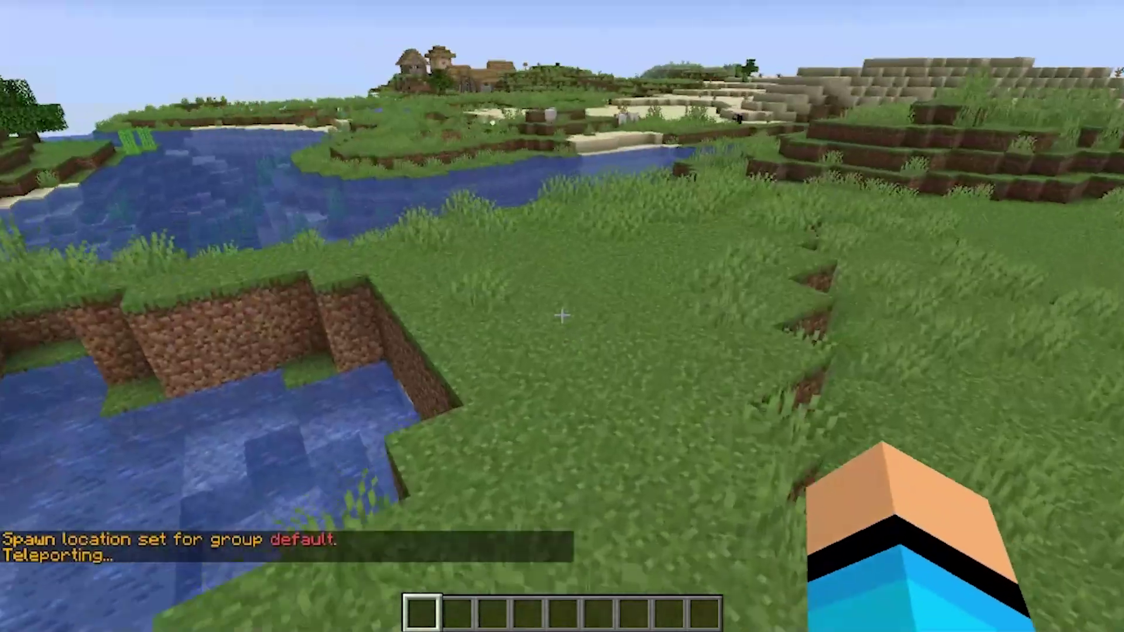
Move to open grass and get the WorldEdit selection axe with //wand.
{"action": "key", "text": "w"}
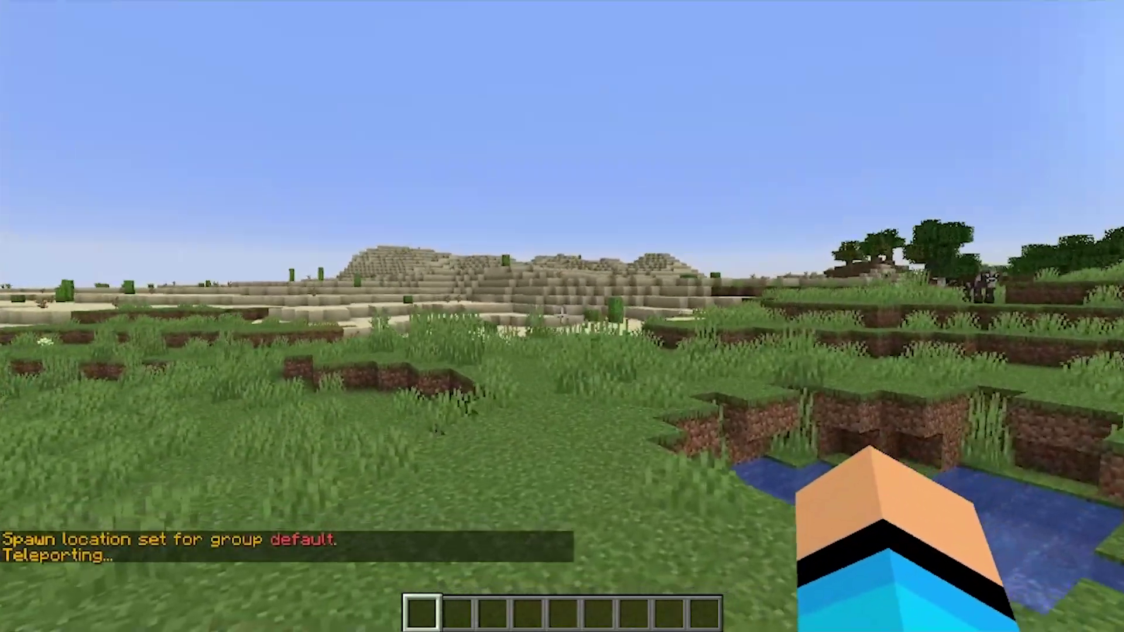
{"action": "key", "text": "w"}
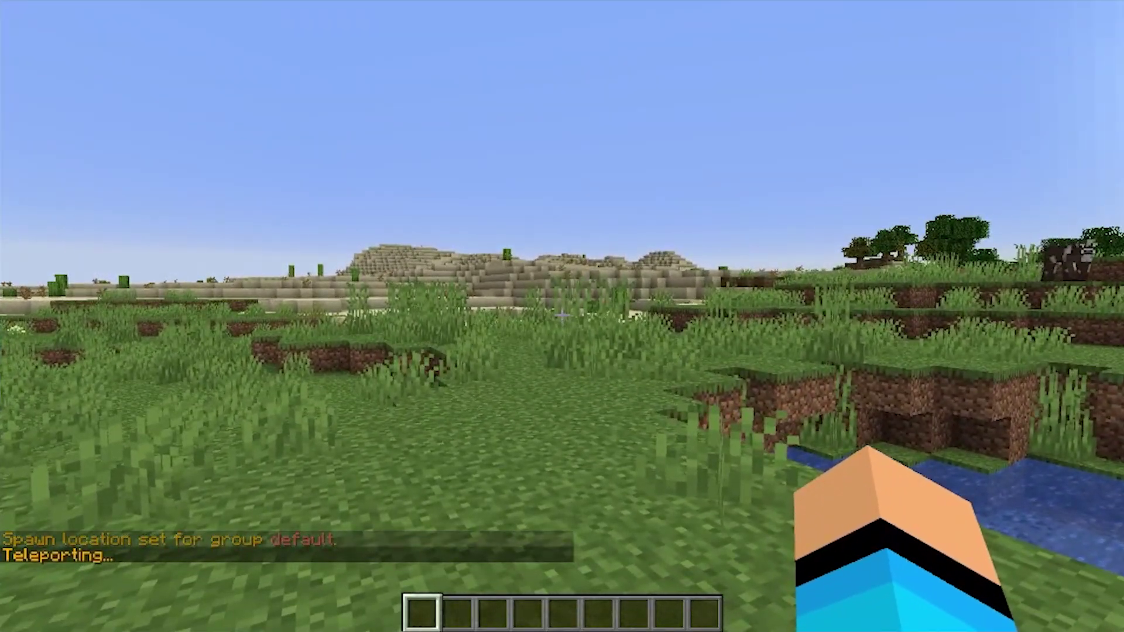
{"action": "type", "text": "//wand"}
{"action": "key", "text": "Return"}
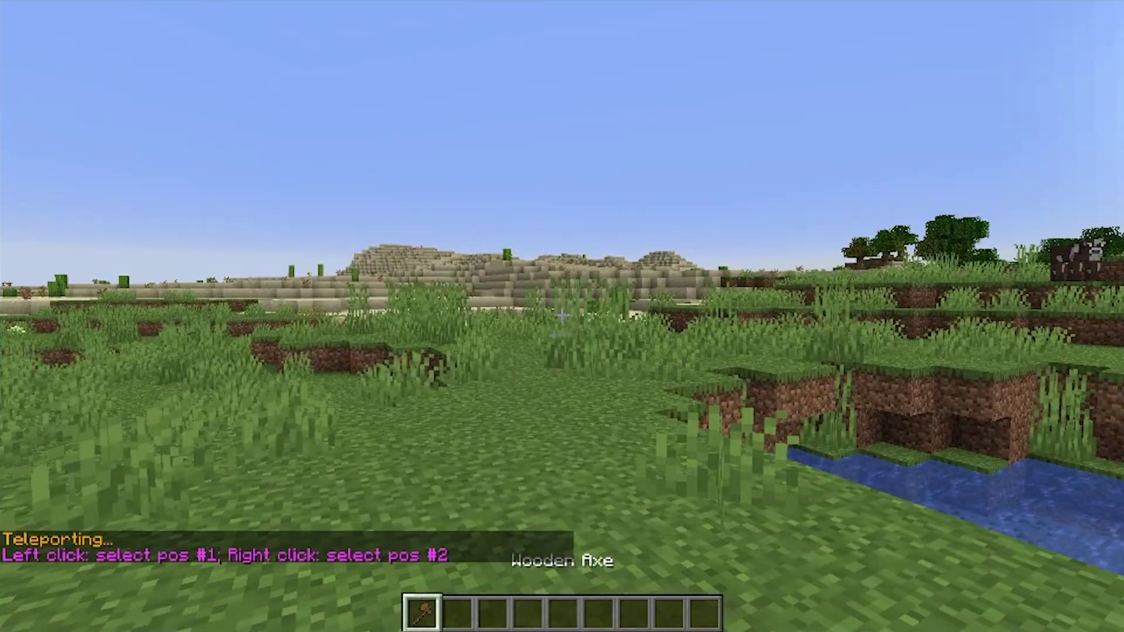
Mark a WorldEdit selection on the grass with first position (49, 65, -10) and second position (56, 64, -1).
{"action": "left_click", "coordinate": [562, 317]}
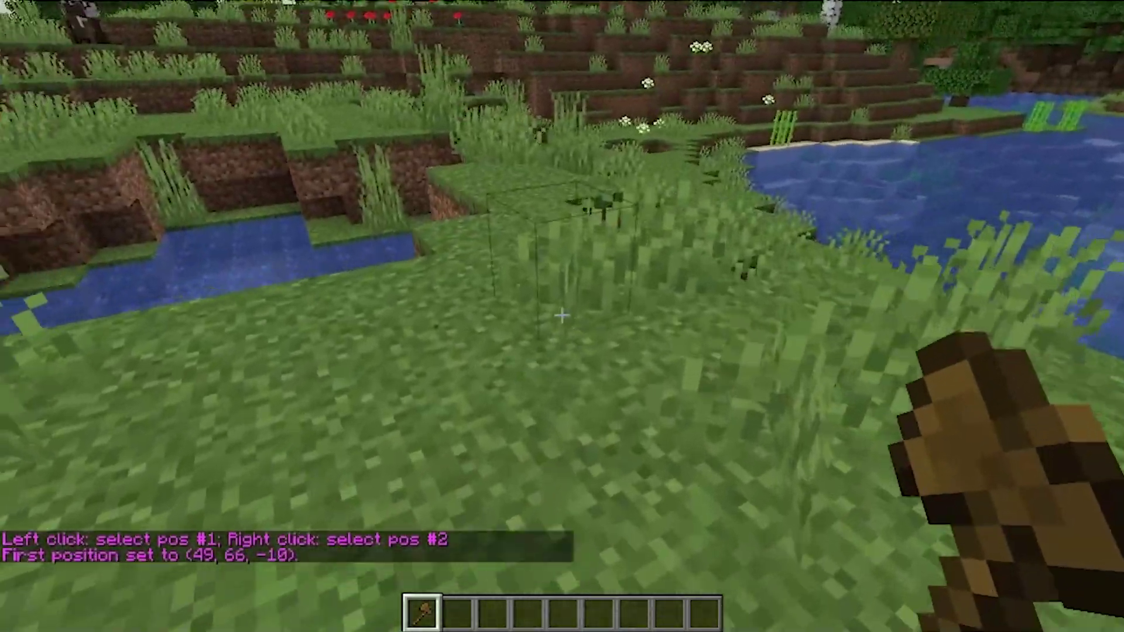
{"action": "left_click", "coordinate": [562, 317]}
{"action": "key", "text": "w"}
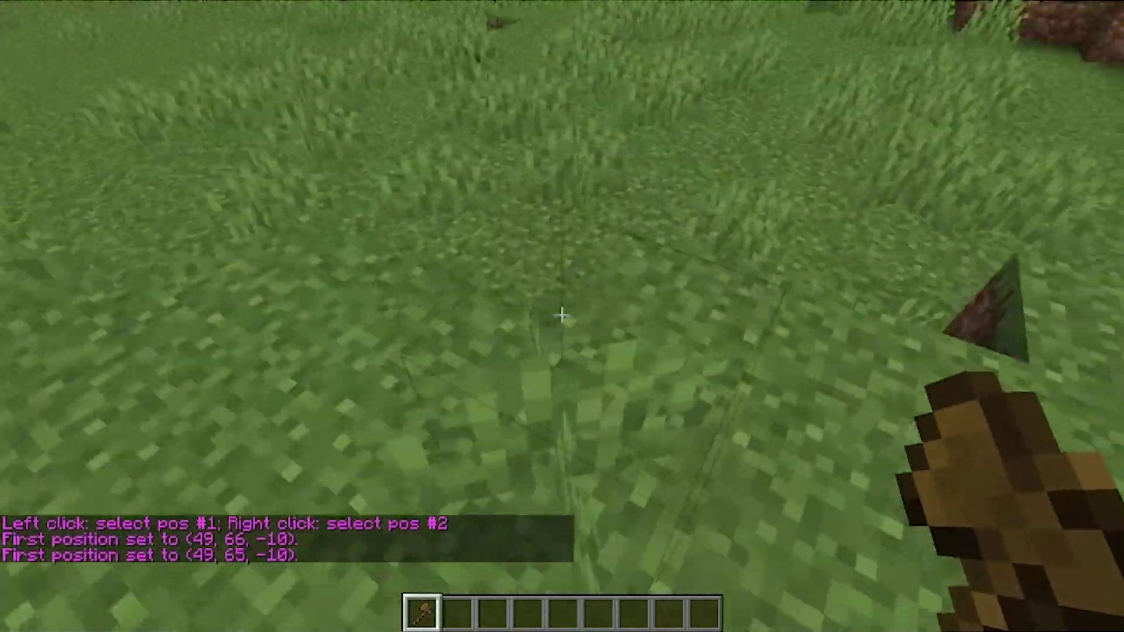
{"action": "key", "text": "w"}
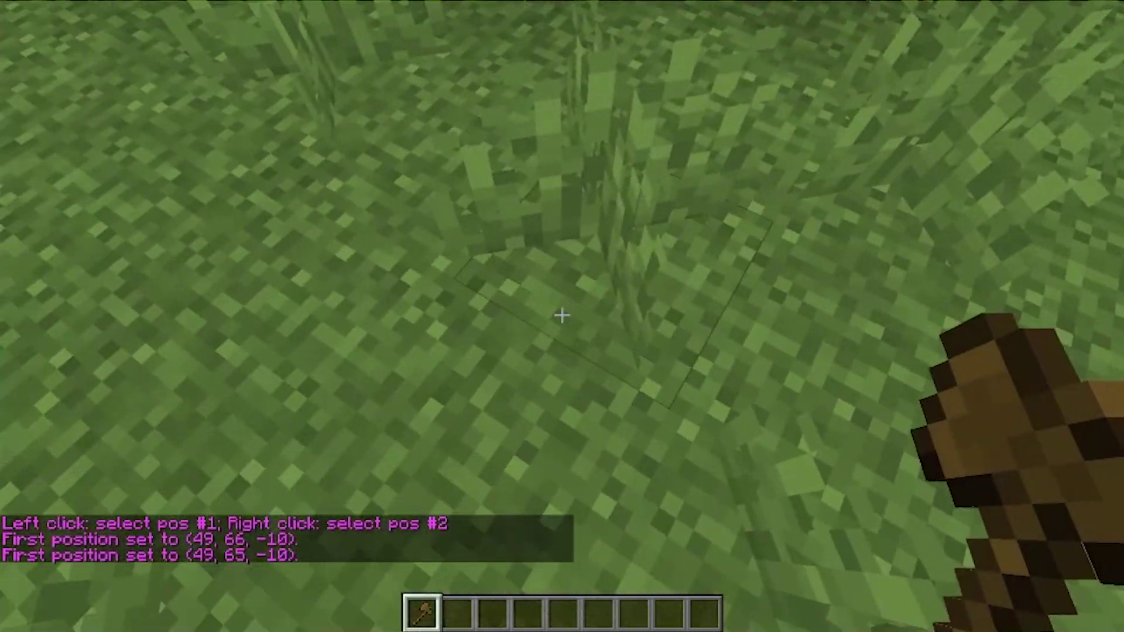
{"action": "right_click", "coordinate": [562, 316]}
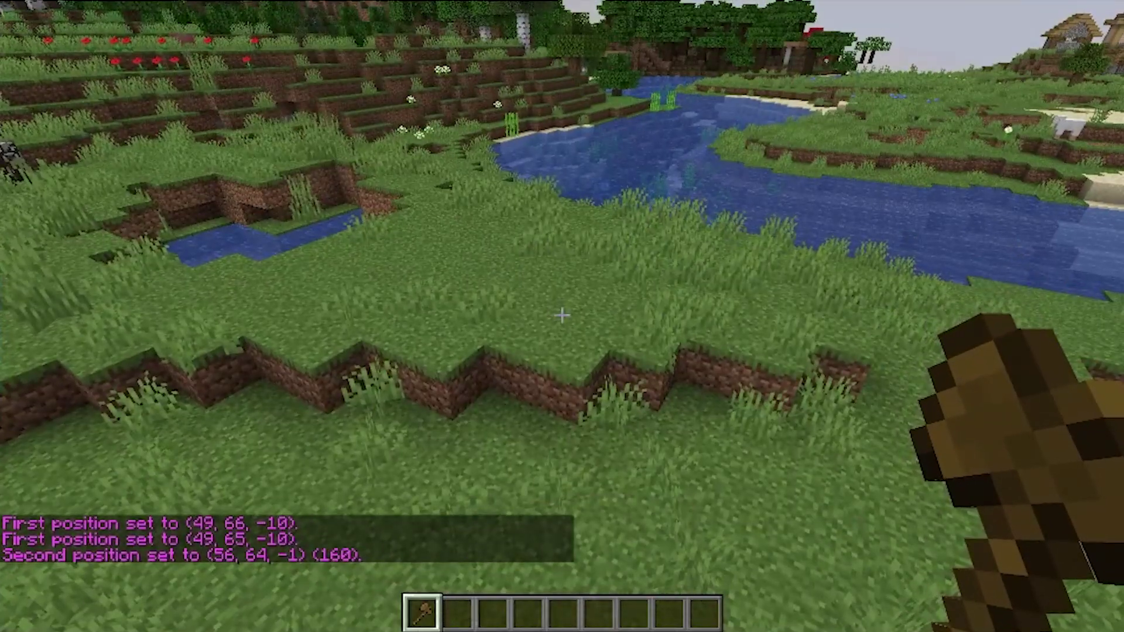
Replace grass_block with blue_glazed_terracotta throughout the WorldEdit selection using //replace.
{"action": "key", "text": "slash"}
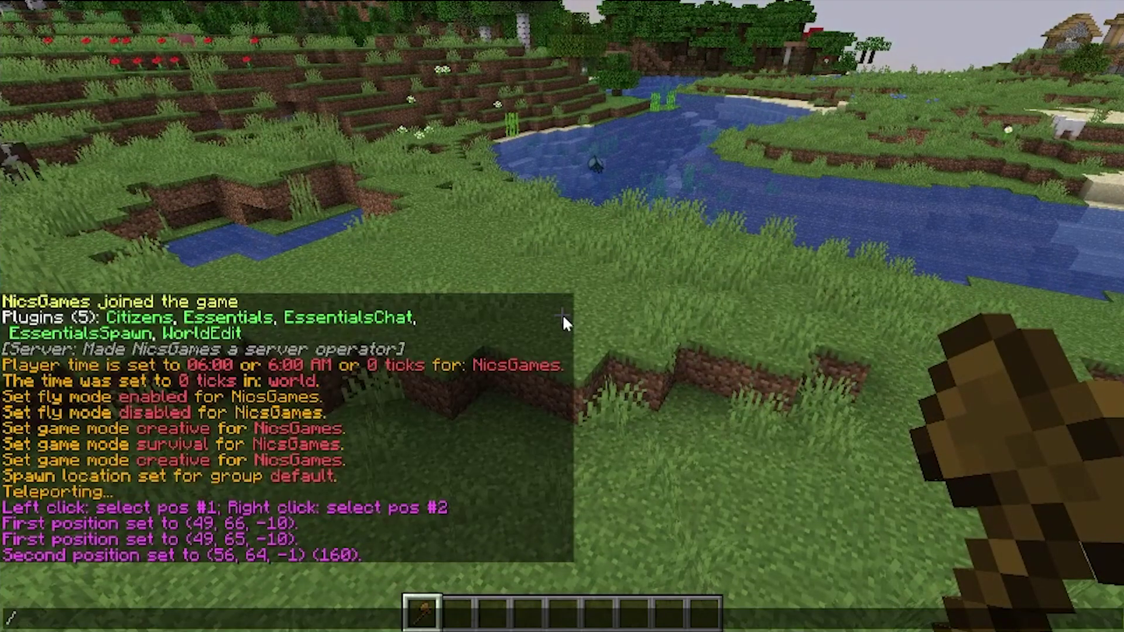
{"action": "type", "text": "/replace grass"}
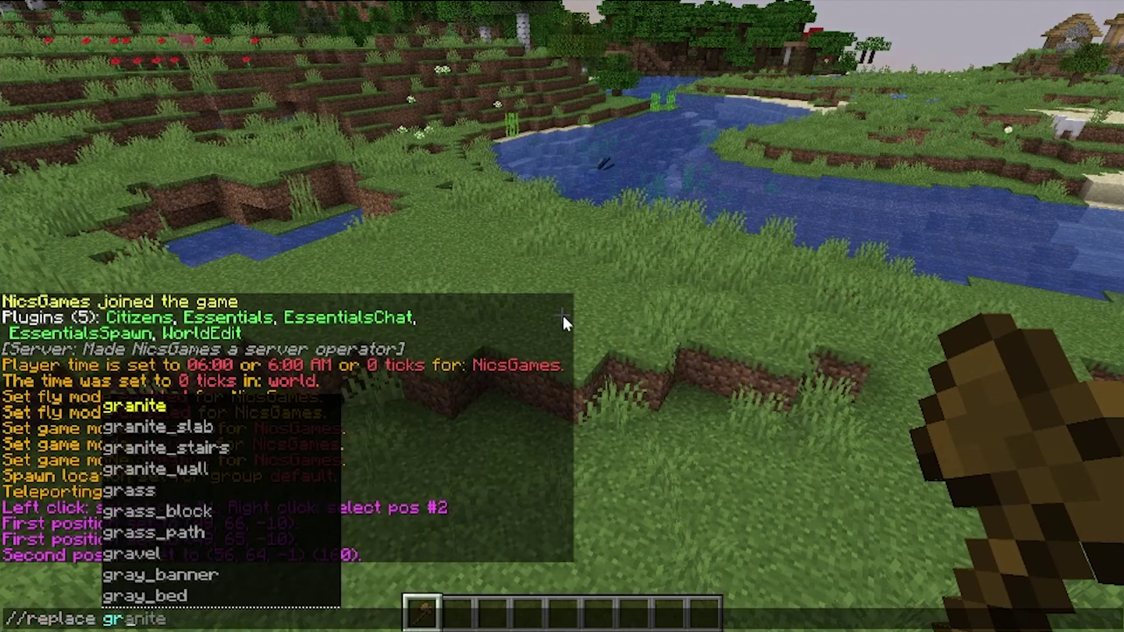
{"action": "key", "text": "Tab"}
{"action": "key", "text": "Tab"}
{"action": "type", "text": "g"}
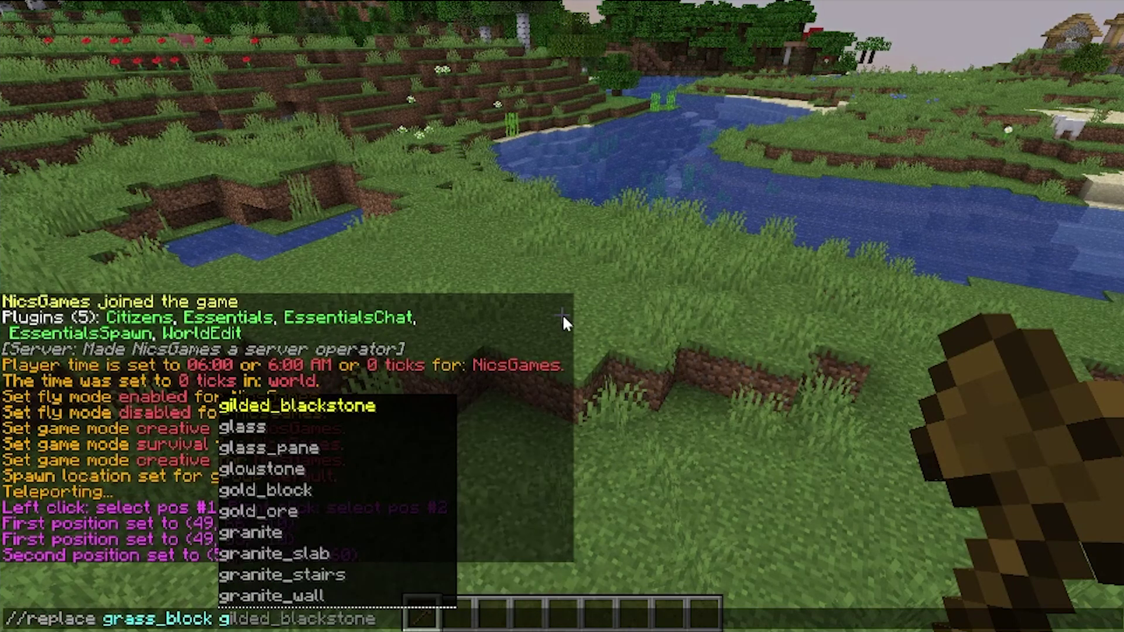
{"action": "key", "text": "BackSpace"}
{"action": "type", "text": "blue"}
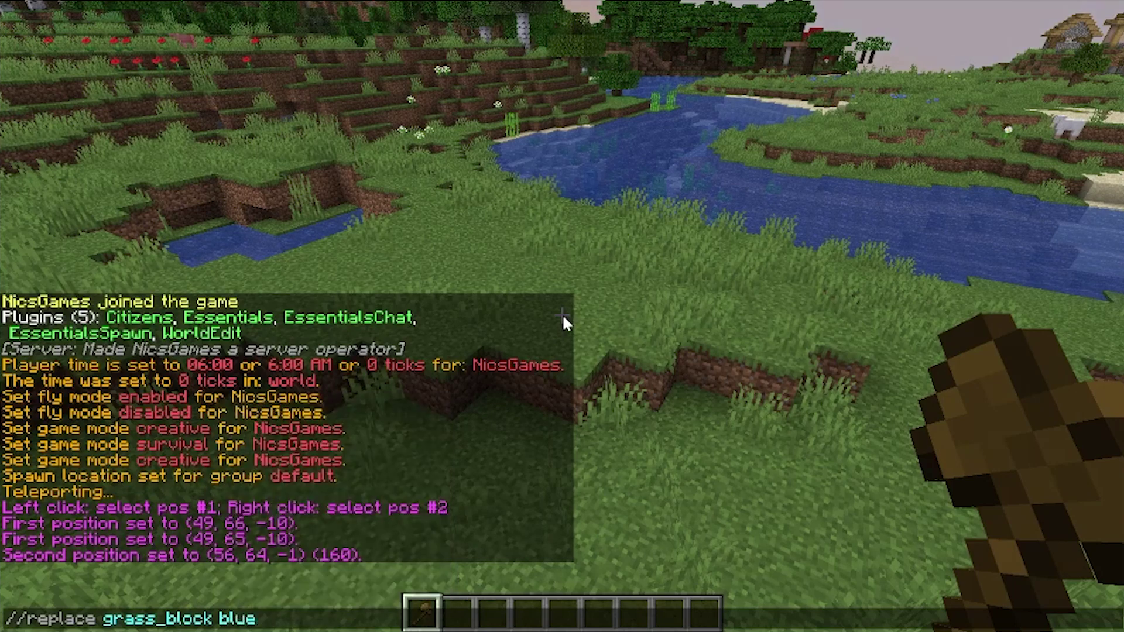
{"action": "key", "text": "Tab"}
{"action": "key", "text": "Tab"}
{"action": "key", "text": "Tab"}
{"action": "key", "text": "Tab"}
{"action": "key", "text": "Tab"}
{"action": "key", "text": "Tab"}
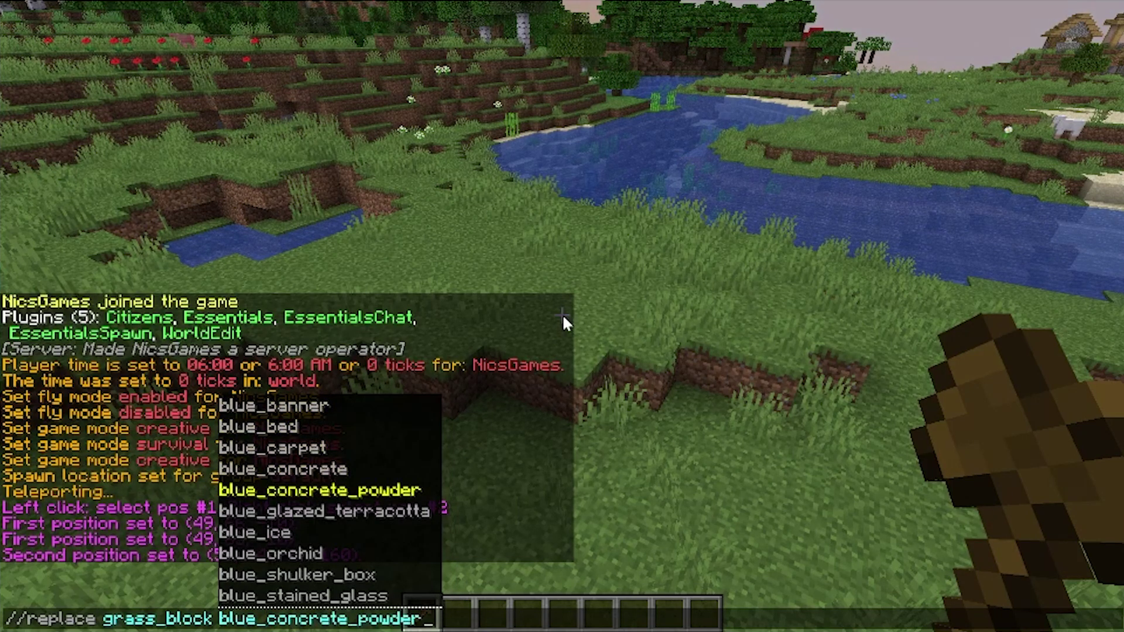
{"action": "key", "text": "Down"}
{"action": "key", "text": "Down"}
{"action": "key", "text": "Down"}
{"action": "key", "text": "Return"}
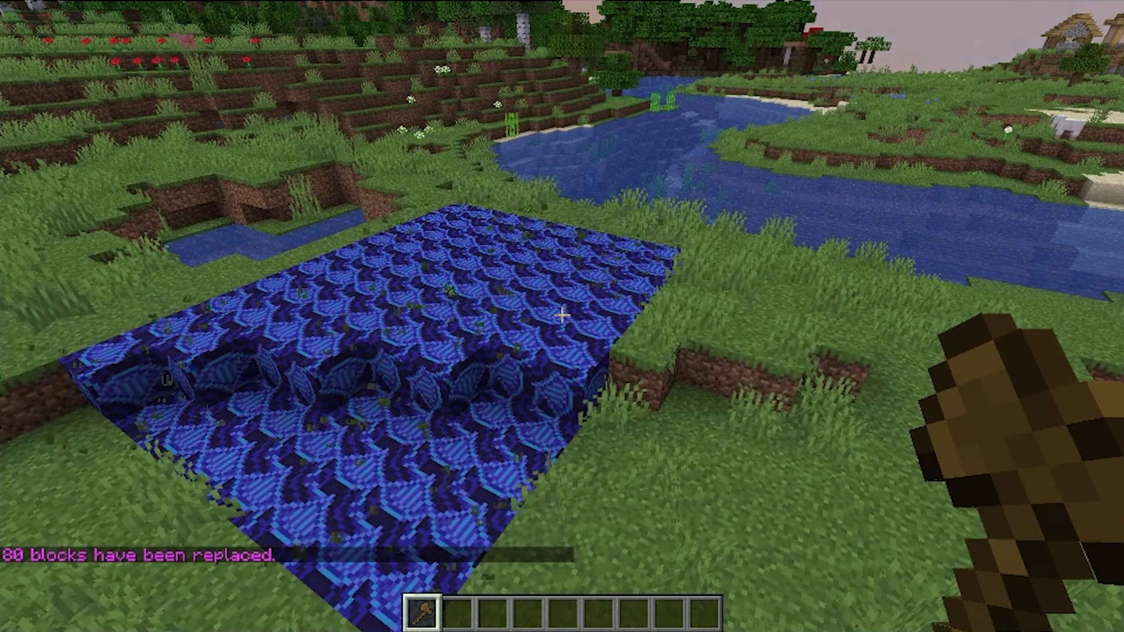
Reuse the last //replace command to swap blue_glazed_terracotta for blue_stained_glass in the same selection.
{"action": "key", "text": "t"}
{"action": "key", "text": "Up"}
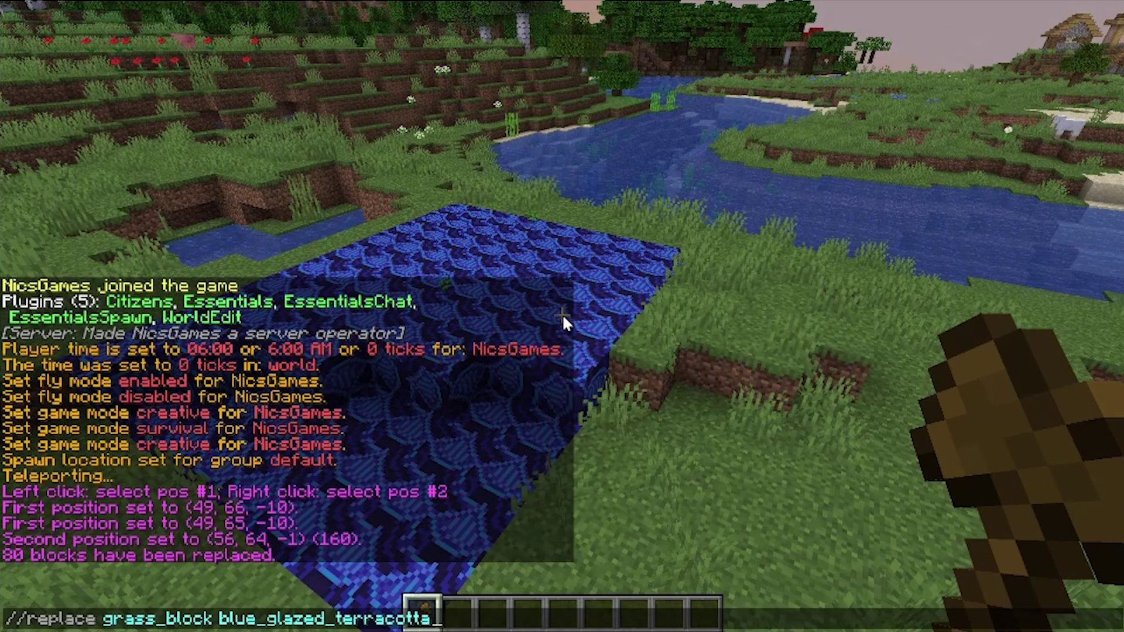
{"action": "key", "text": "Left"}
{"action": "key", "text": "Left"}
{"action": "key", "text": "Left"}
{"action": "key", "text": "Left"}
{"action": "key", "text": "Left"}
{"action": "key", "text": "Left"}
{"action": "key", "text": "Left"}
{"action": "key", "text": "Left"}
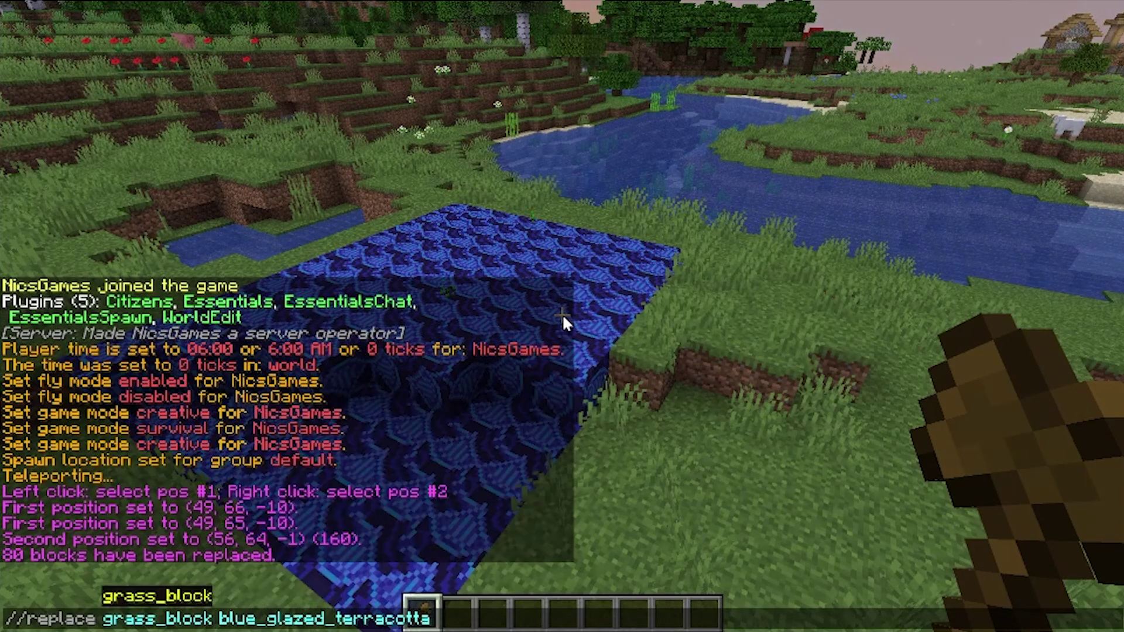
{"action": "key", "text": "Right"}
{"action": "key", "text": "BackSpace"}
{"action": "key", "text": "BackSpace"}
{"action": "key", "text": "BackSpace"}
{"action": "key", "text": "BackSpace"}
{"action": "key", "text": "BackSpace"}
{"action": "key", "text": "BackSpace"}
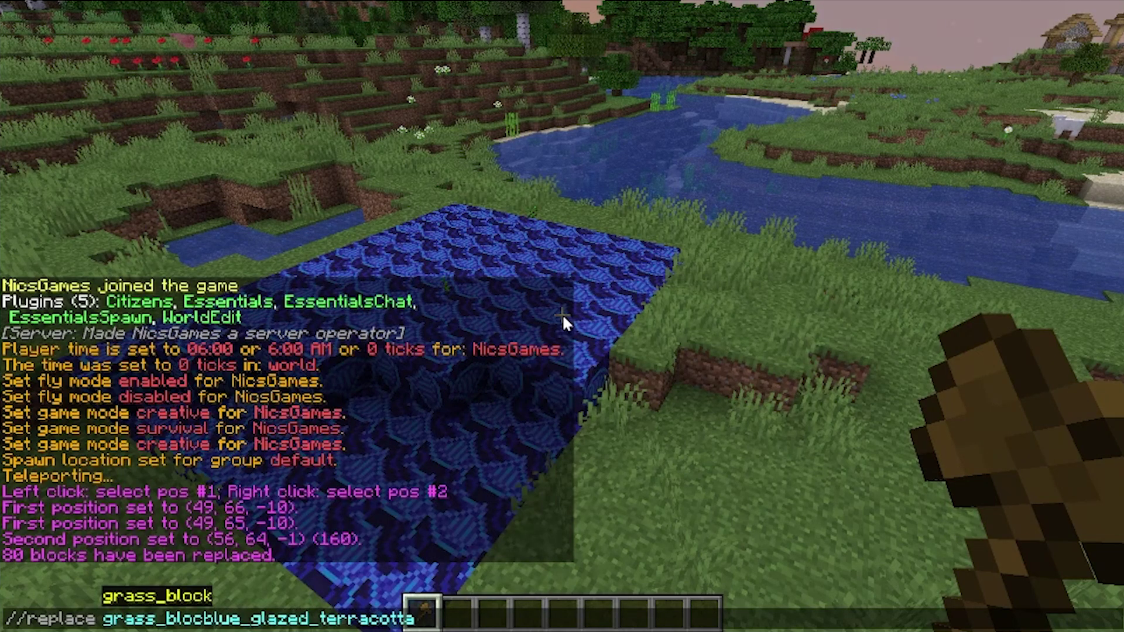
{"action": "key", "text": "BackSpace"}
{"action": "key", "text": "BackSpace"}
{"action": "key", "text": "BackSpace"}
{"action": "key", "text": "BackSpace"}
{"action": "key", "text": "BackSpace"}
{"action": "key", "text": "BackSpace"}
{"action": "key", "text": "Right"}
{"action": "key", "text": "Right"}
{"action": "key", "text": "Right"}
{"action": "key", "text": "Right"}
{"action": "key", "text": "Right"}
{"action": "key", "text": "Right"}
{"action": "key", "text": "Right"}
{"action": "key", "text": "Right"}
{"action": "key", "text": "Right"}
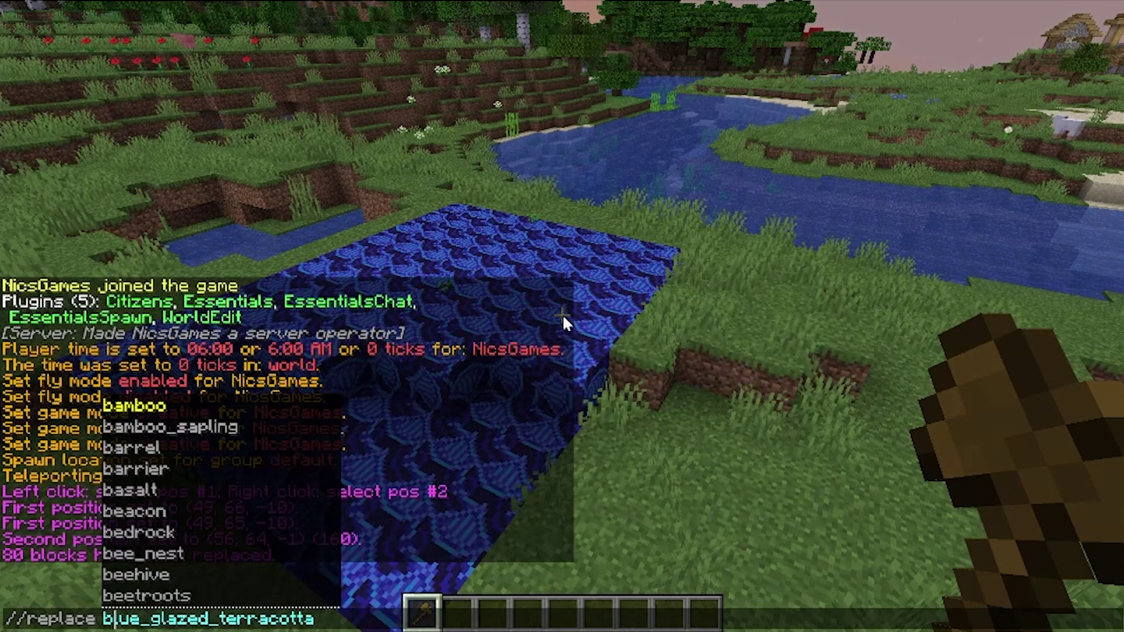
{"action": "key", "text": "Right"}
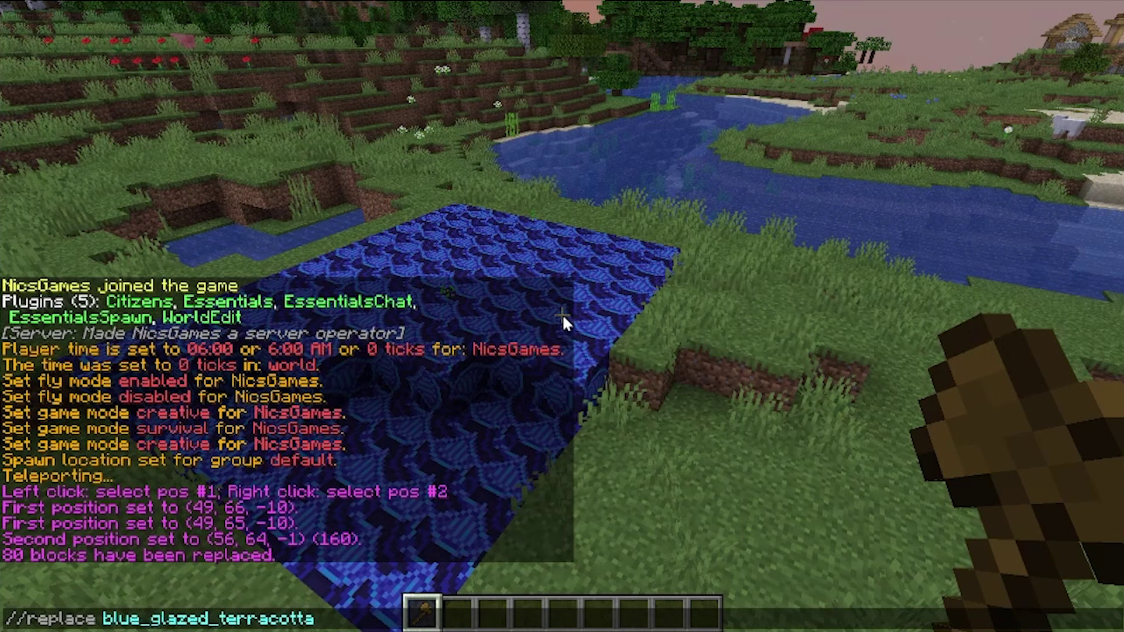
{"action": "type", "text": "blue_"}
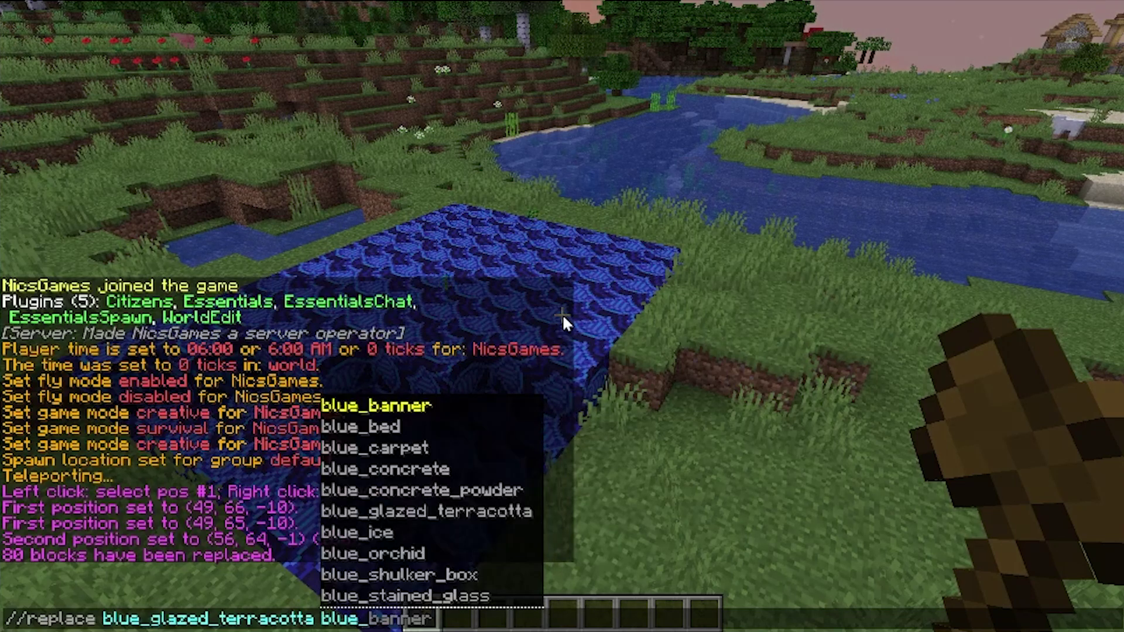
{"action": "type", "text": "s"}
{"action": "key", "text": "Tab"}
{"action": "key", "text": "Tab"}
{"action": "key", "text": "Return"}
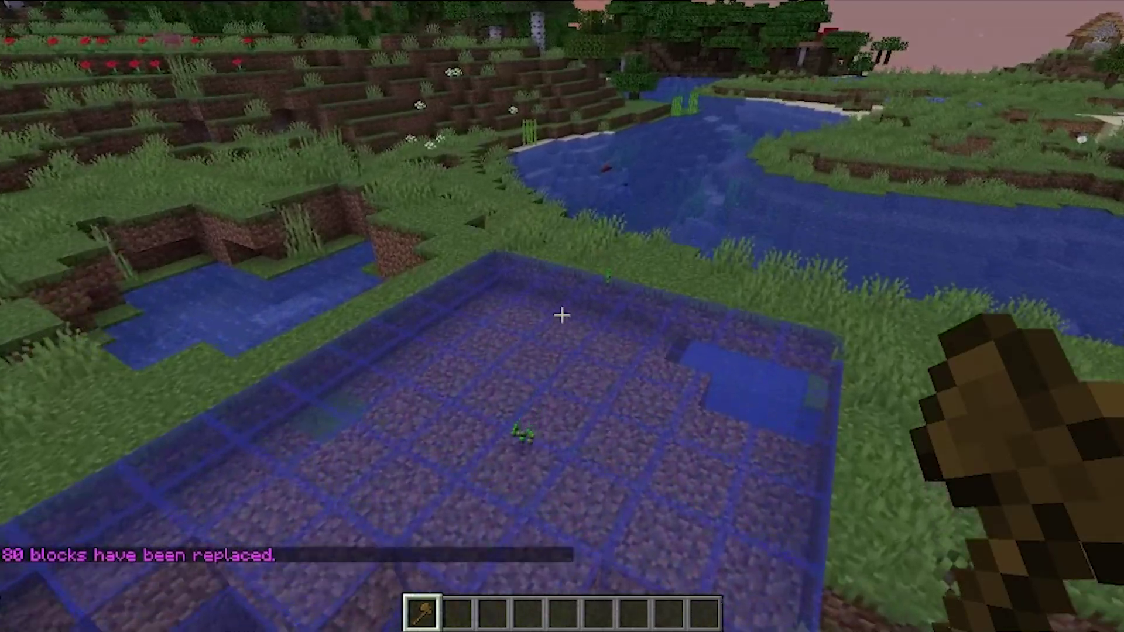
Walk around the stained glass area and switch to the empty third hotbar slot.
{"action": "key", "text": "4"}
{"action": "key", "text": "w"}
{"action": "scroll", "coordinate": [562, 316], "scroll_direction": "down", "scroll_amount": 1}
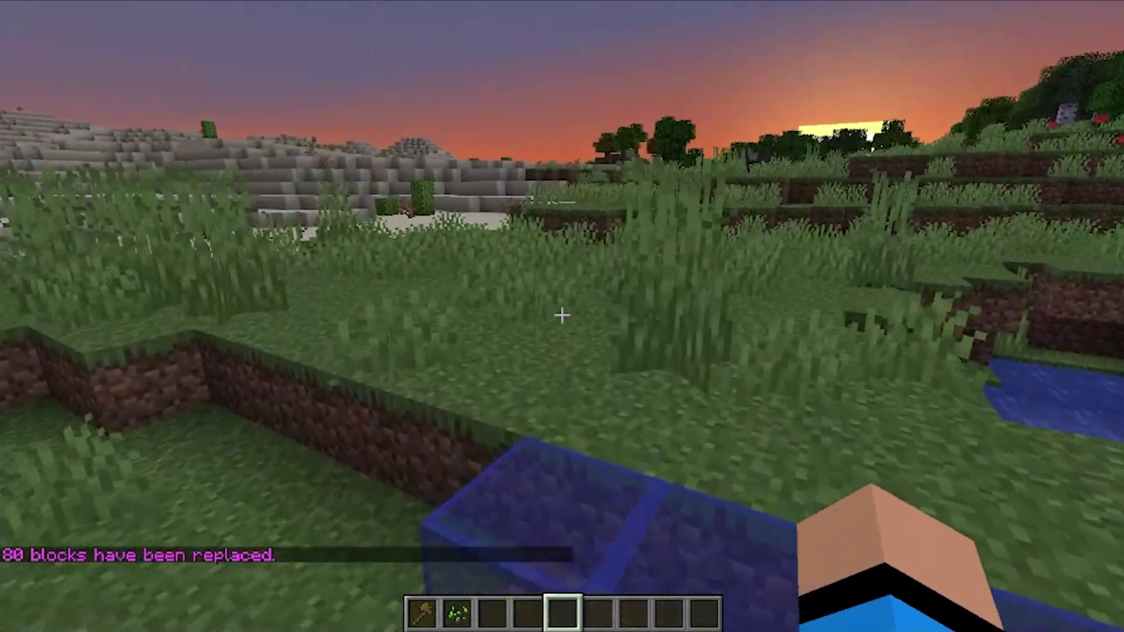
{"action": "scroll", "coordinate": [562, 315], "scroll_direction": "up", "scroll_amount": 1}
{"action": "key", "text": "3"}
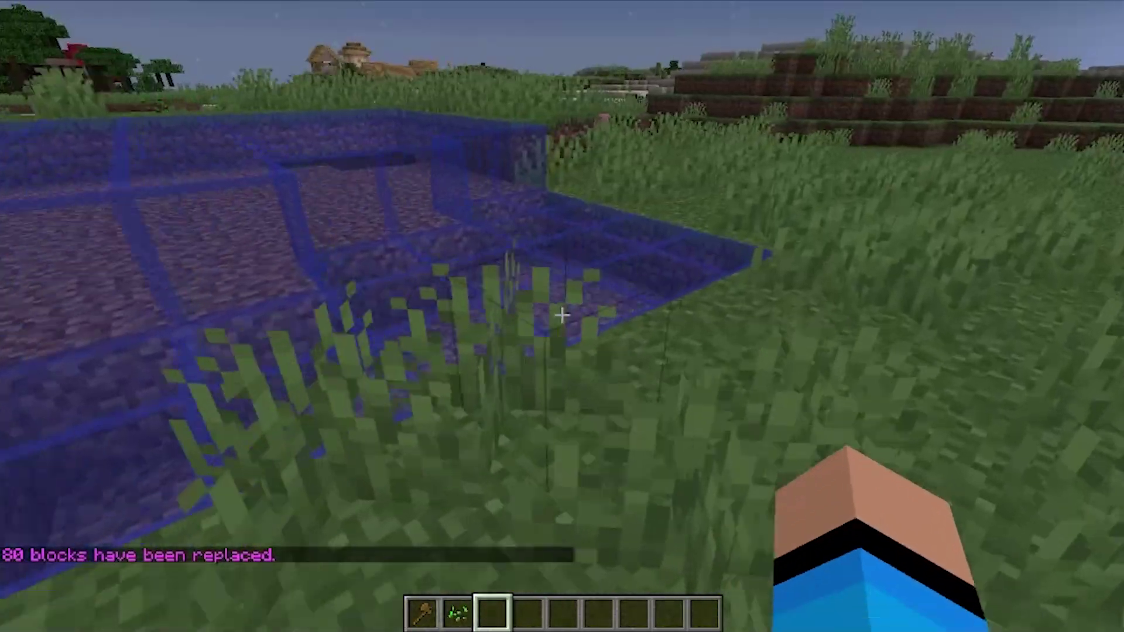
Set the world time to 0 and reset the personal player time with /ptime reset.
{"action": "type", "text": "/time set 0"}
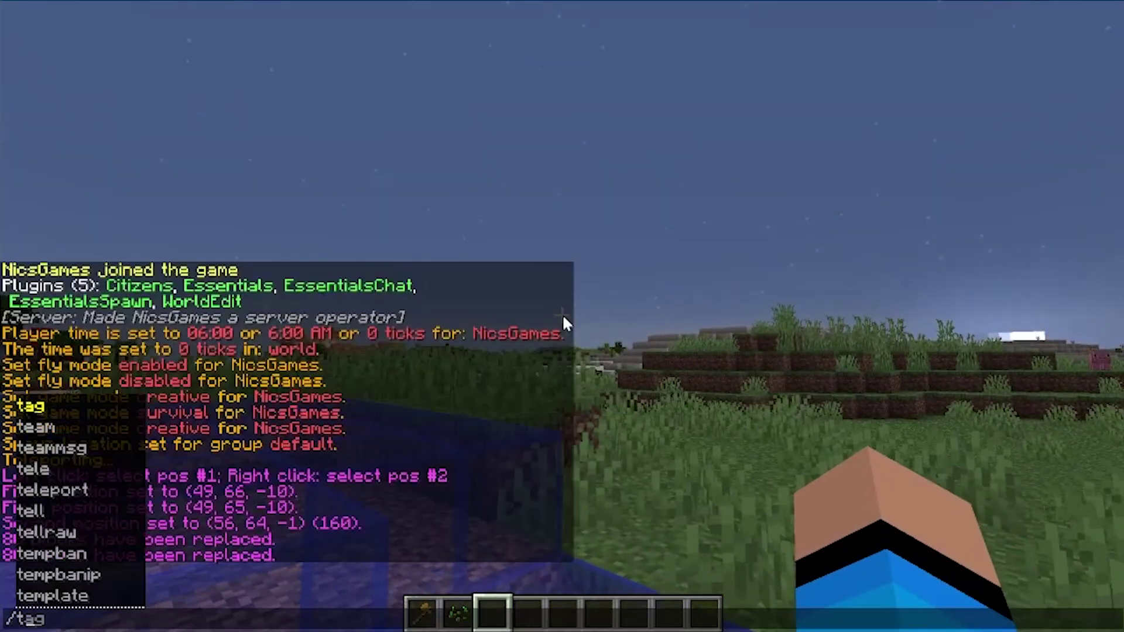
{"action": "key", "text": "Return"}
{"action": "type", "text": "/pteim re"}
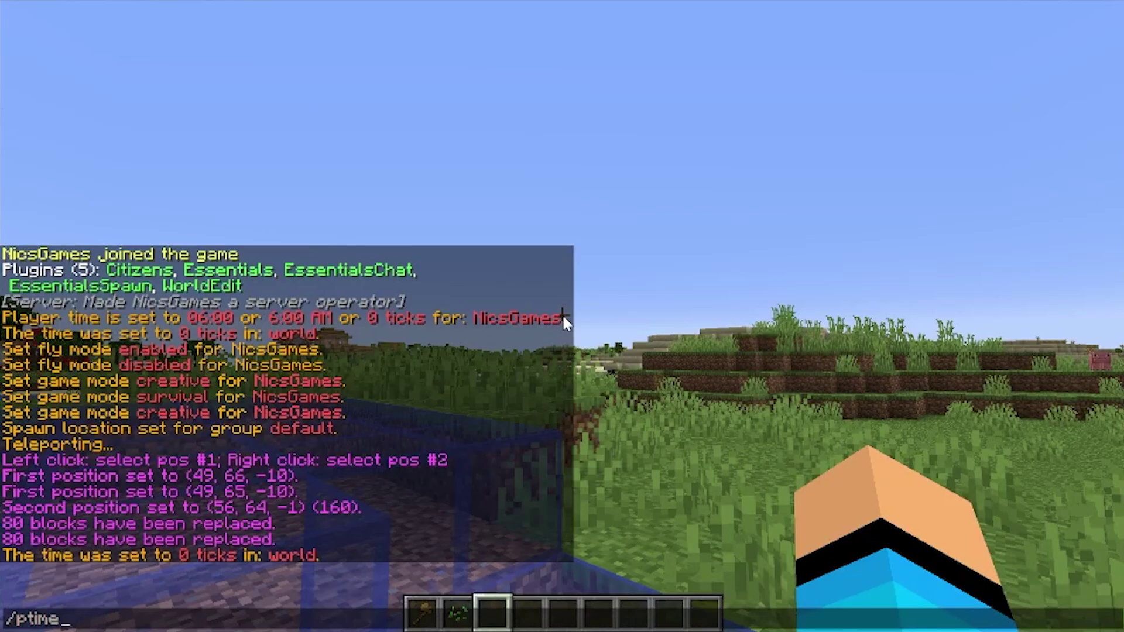
{"action": "type", "text": "reset"}
{"action": "key", "text": "Return"}
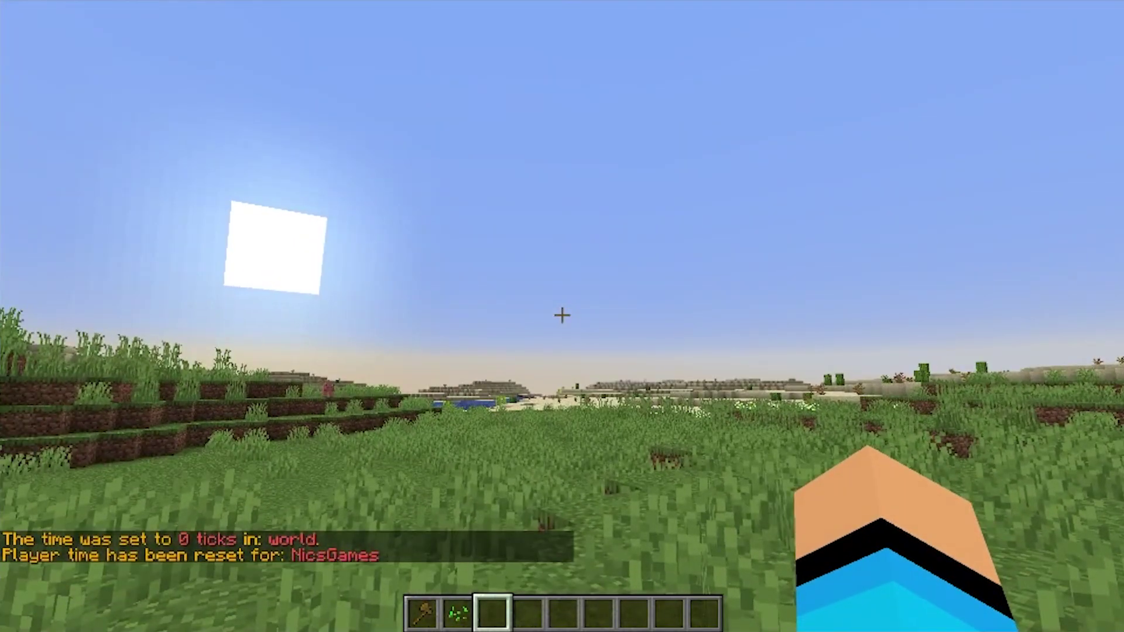
Create a Citizens NPC named Jim with /npc create and inspect it up close.
{"action": "key", "text": "/"}
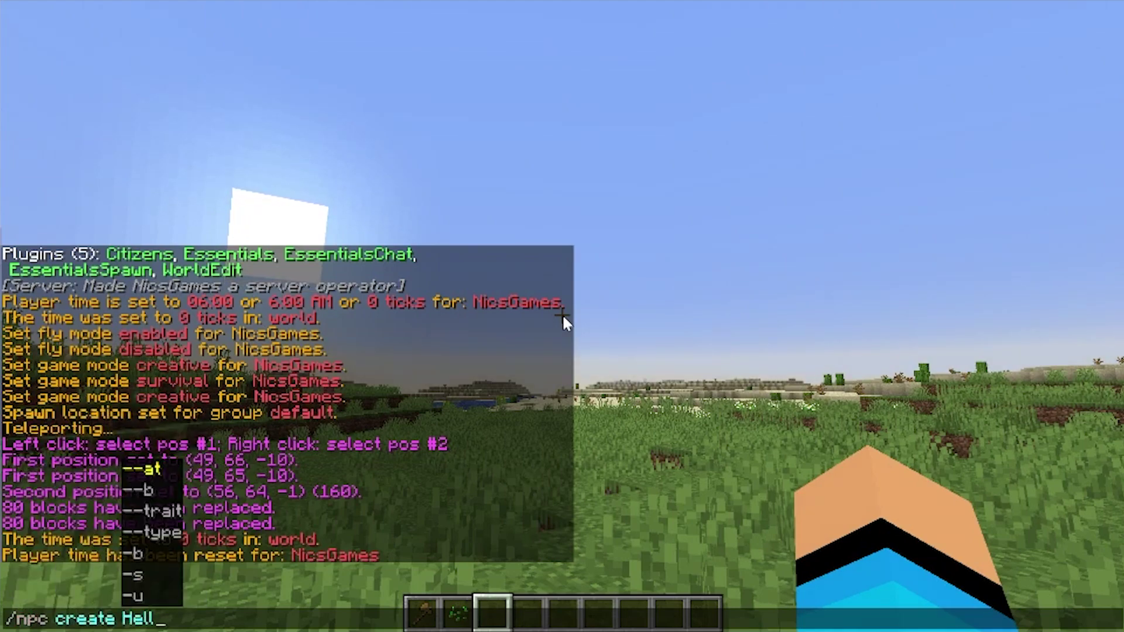
{"action": "type", "text": "npc create Ji"}
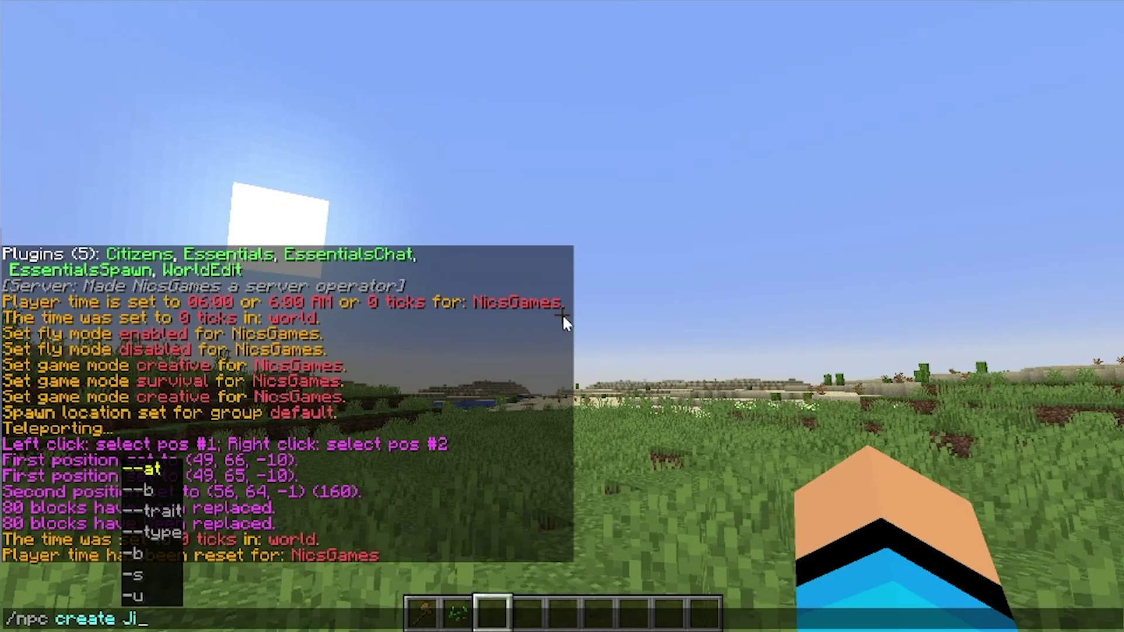
{"action": "type", "text": "m"}
{"action": "key", "text": "Return"}
{"action": "key", "text": "s"}
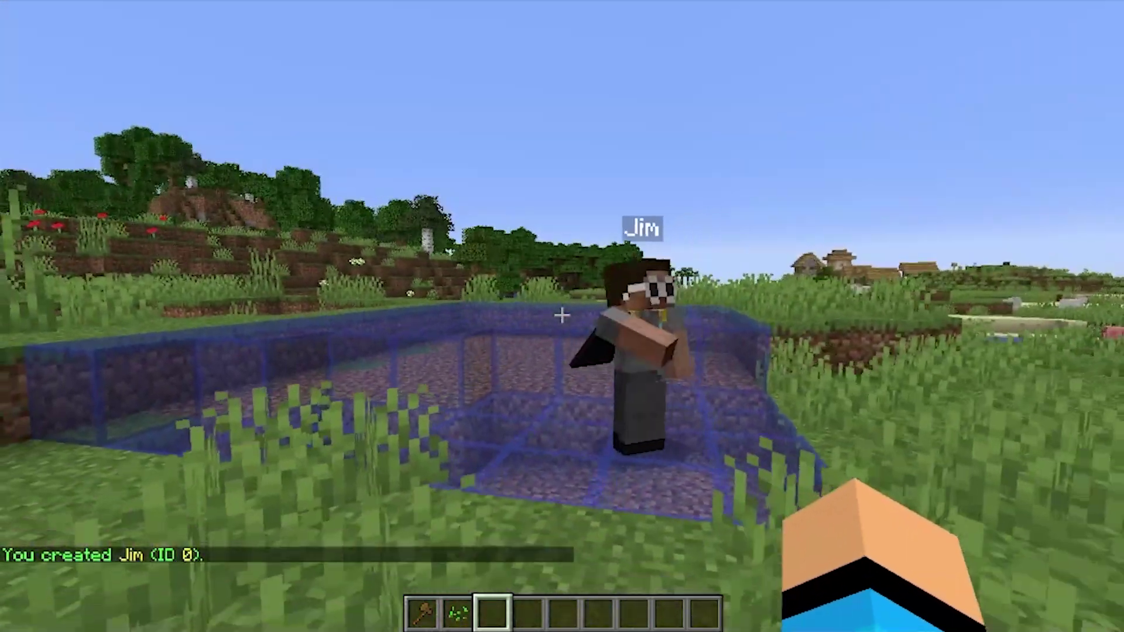
{"action": "key", "text": "w"}
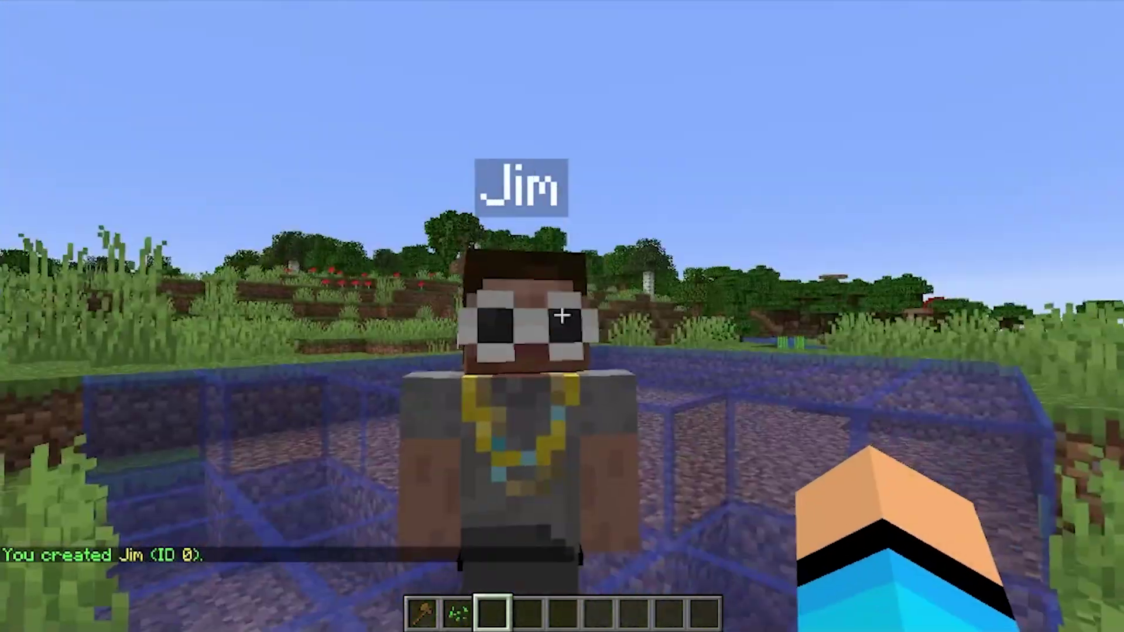
{"action": "key", "text": "w"}
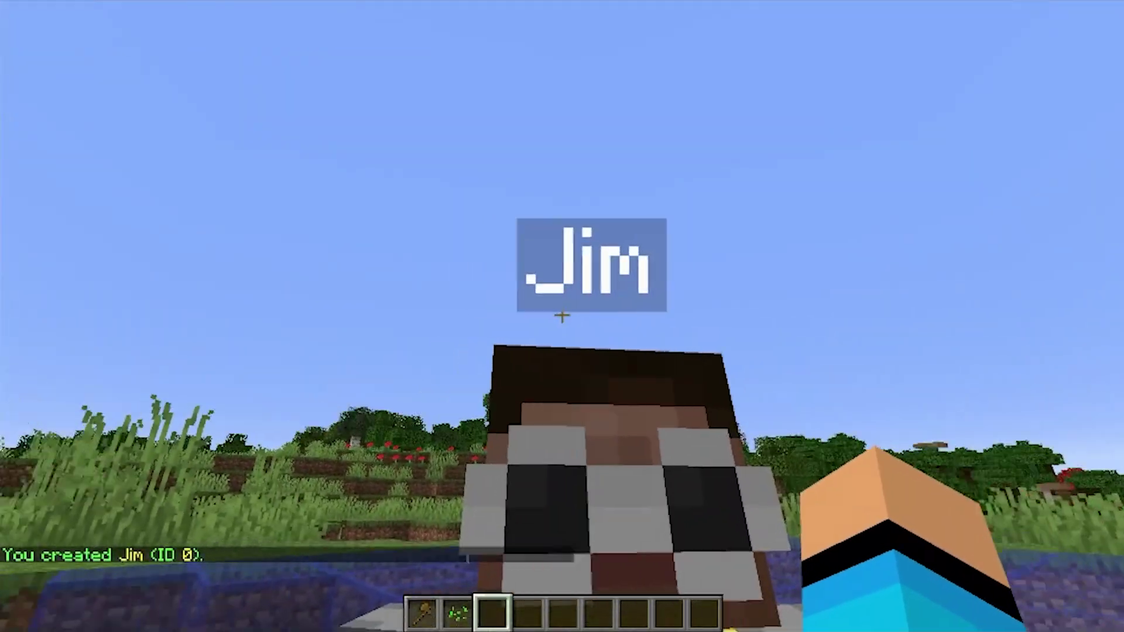
{"action": "key", "text": "s"}
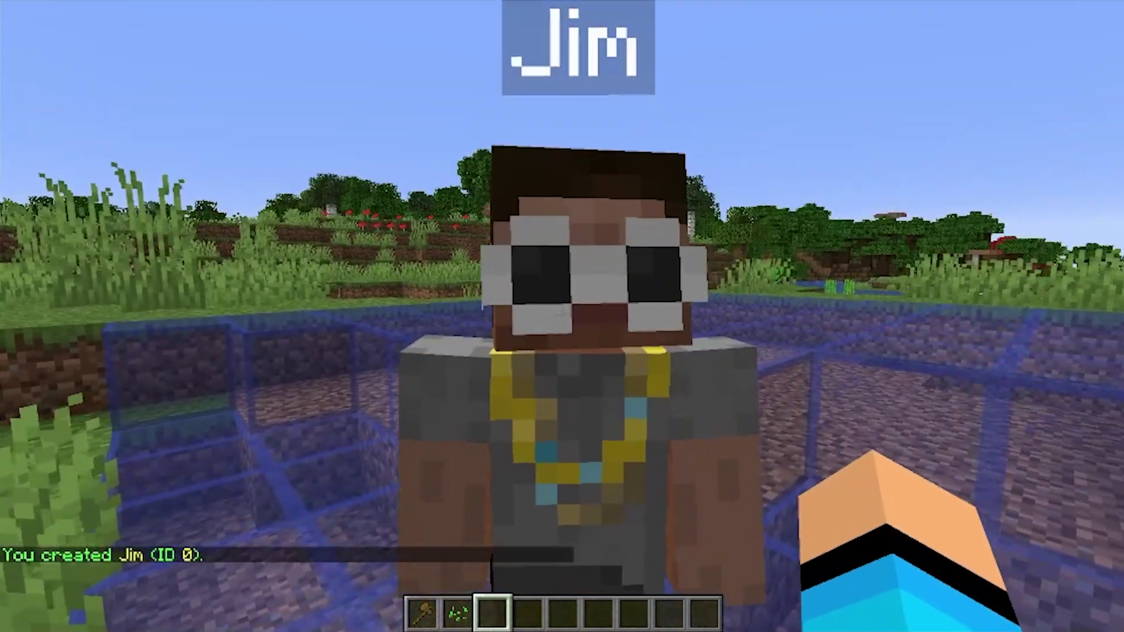
Select the NPC Jim with /npc select and set its skin to NicKing with /npc skin.
{"action": "key", "text": "slash"}
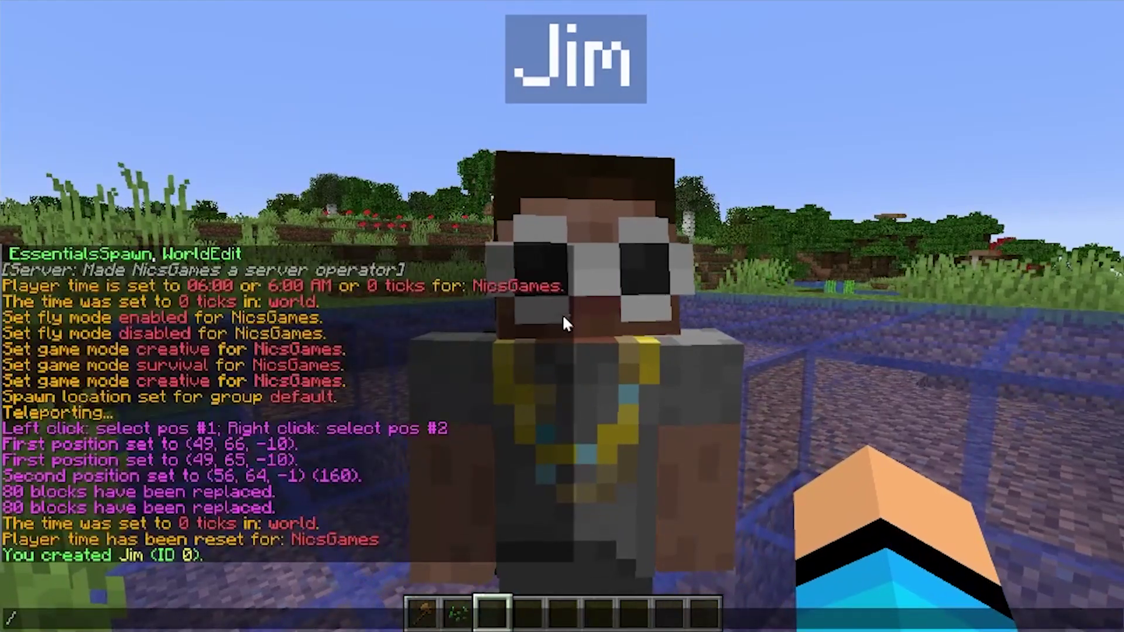
{"action": "type", "text": "npc select"}
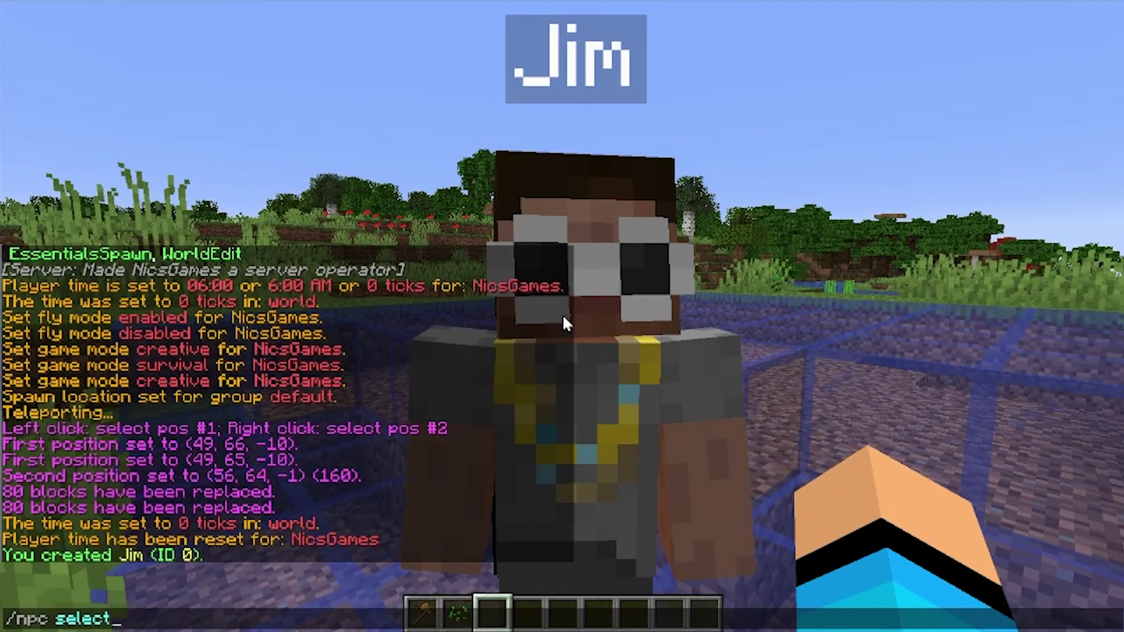
{"action": "key", "text": "Return"}
{"action": "key", "text": "slash"}
{"action": "type", "text": "npc2"}
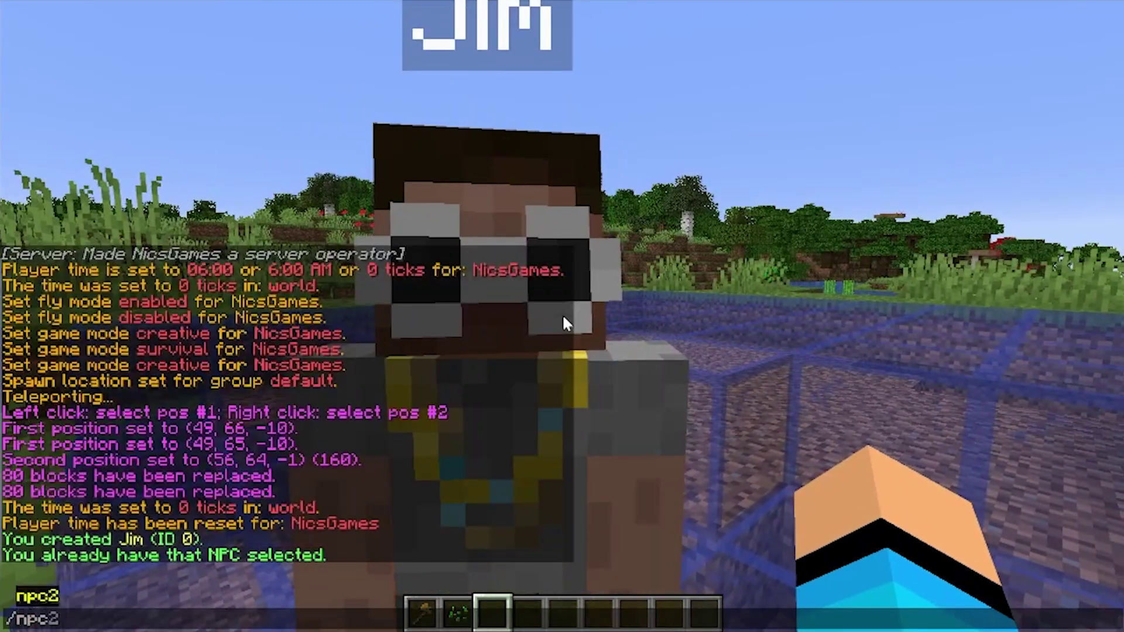
{"action": "key", "text": "BackSpace"}
{"action": "type", "text": "skin NickI"}
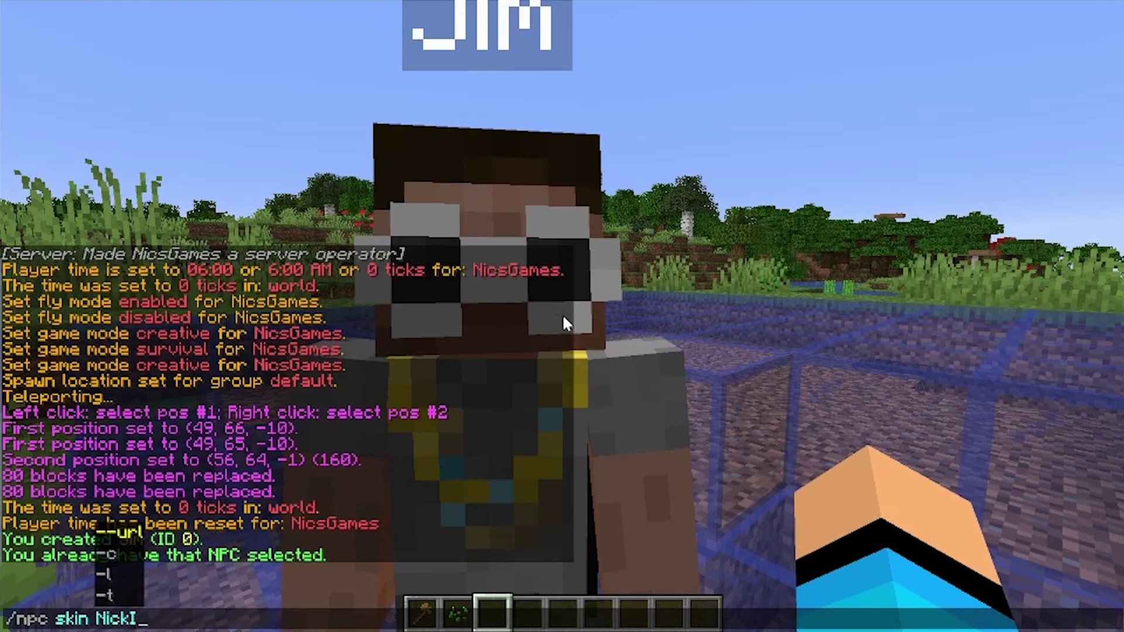
{"action": "key", "text": "BackSpace"}
{"action": "type", "text": "ing"}
{"action": "key", "text": "Return"}
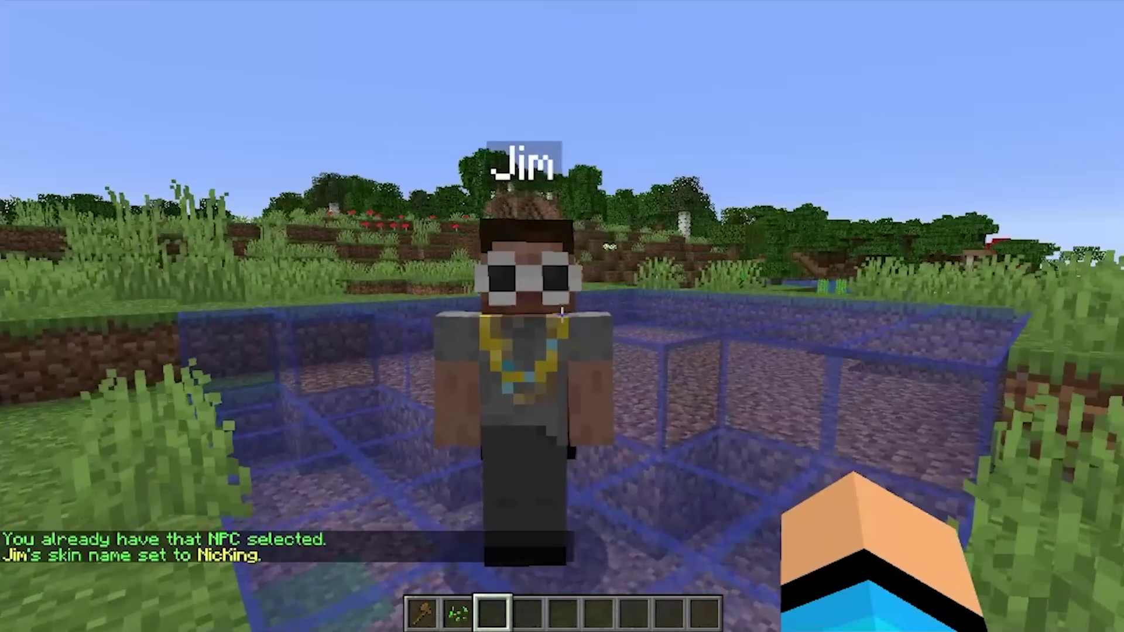
Rename the selected NPC Jim to &l&o&bNic's ALT with /npc rename.
{"action": "key", "text": "w"}
{"action": "key", "text": "slash"}
{"action": "type", "text": "npc"}
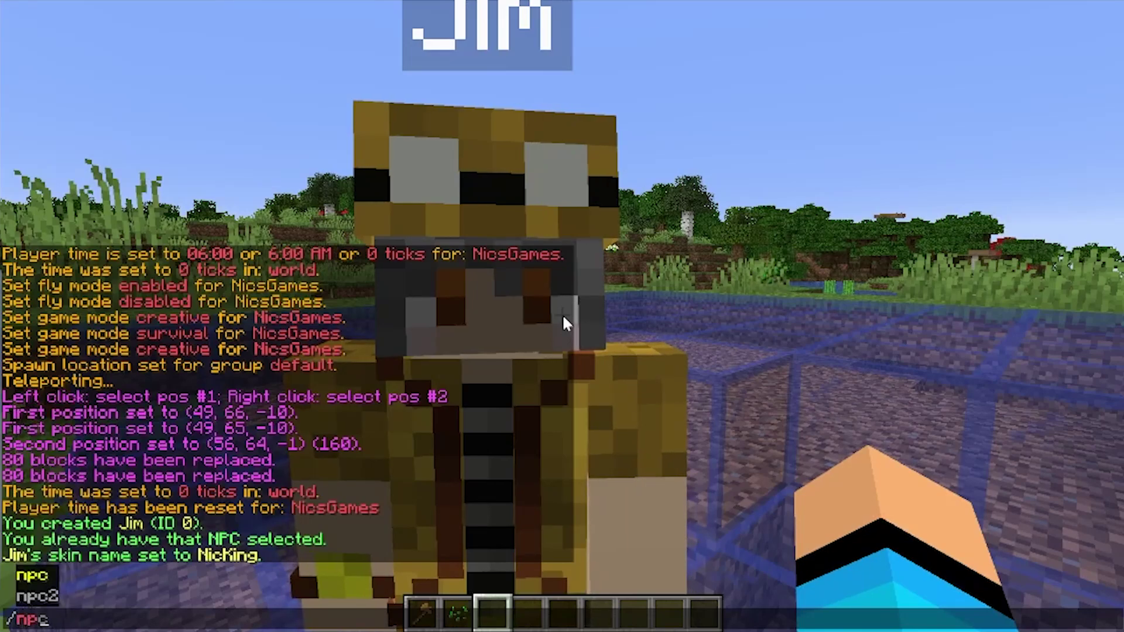
{"action": "type", "text": " rename "}
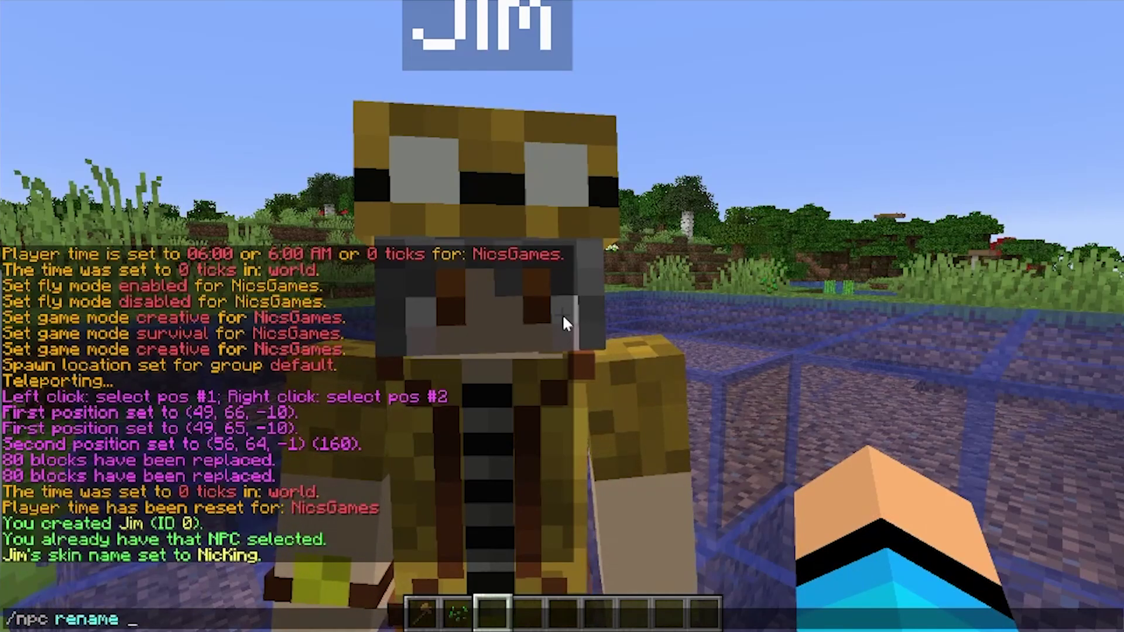
{"action": "type", "text": "&B"}
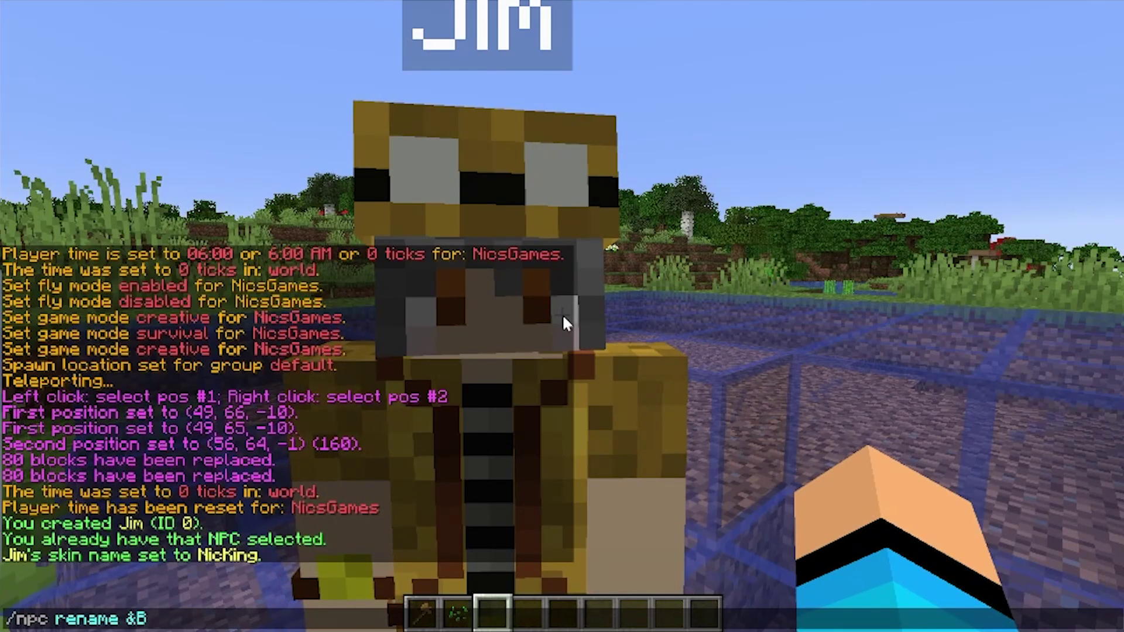
{"action": "key", "text": "BackSpace"}
{"action": "type", "text": "l&o"}
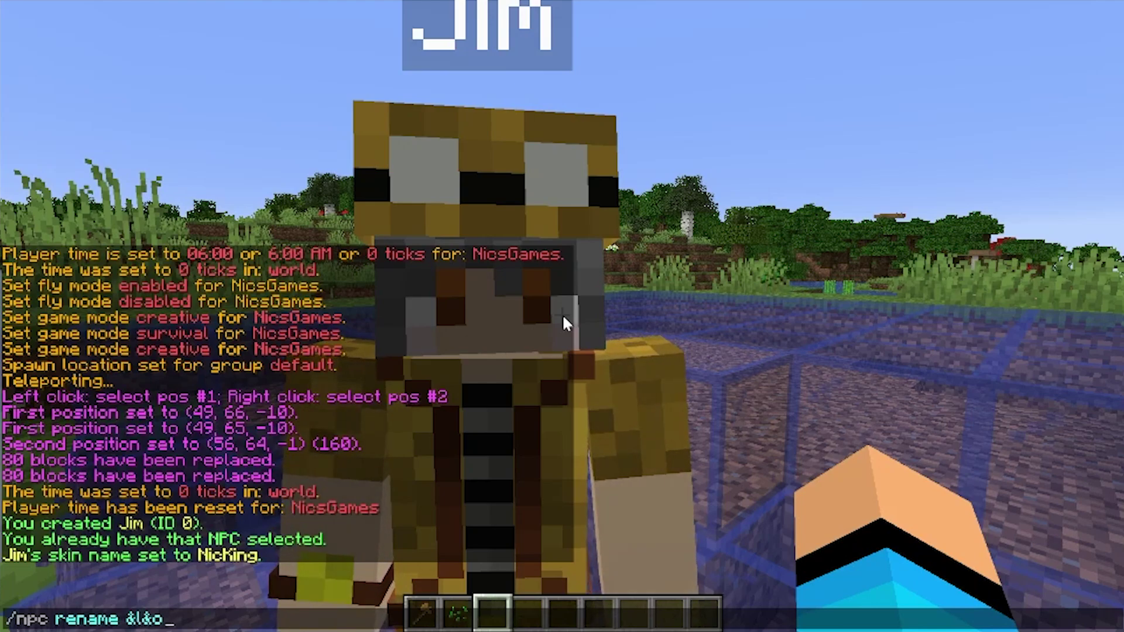
{"action": "type", "text": "&bNic's "}
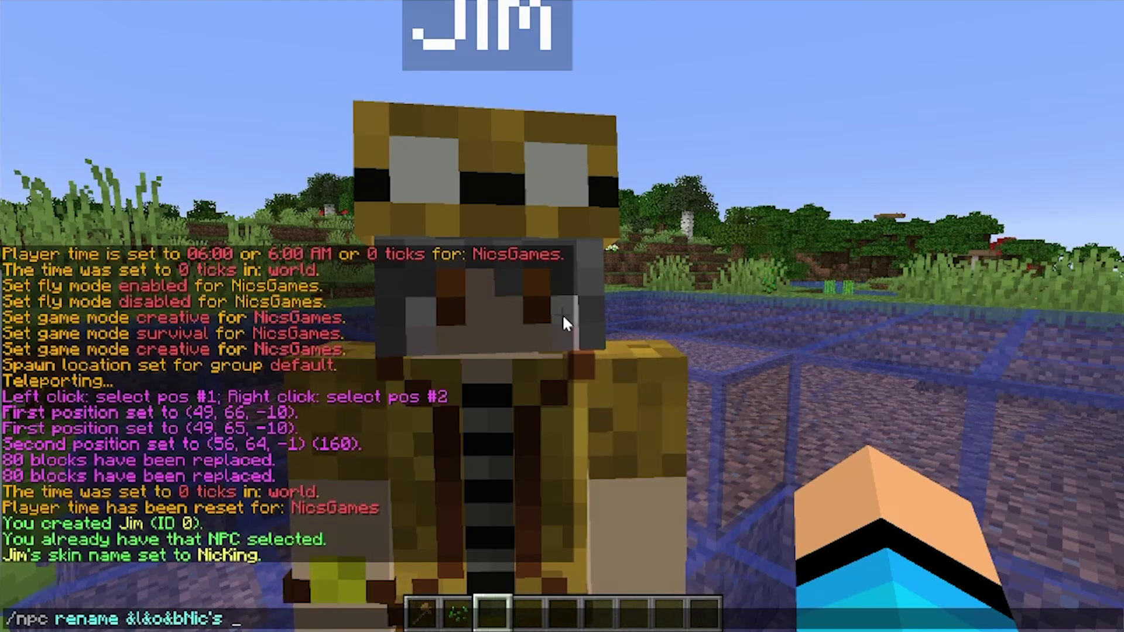
{"action": "type", "text": "ALT"}
{"action": "key", "text": "Return"}
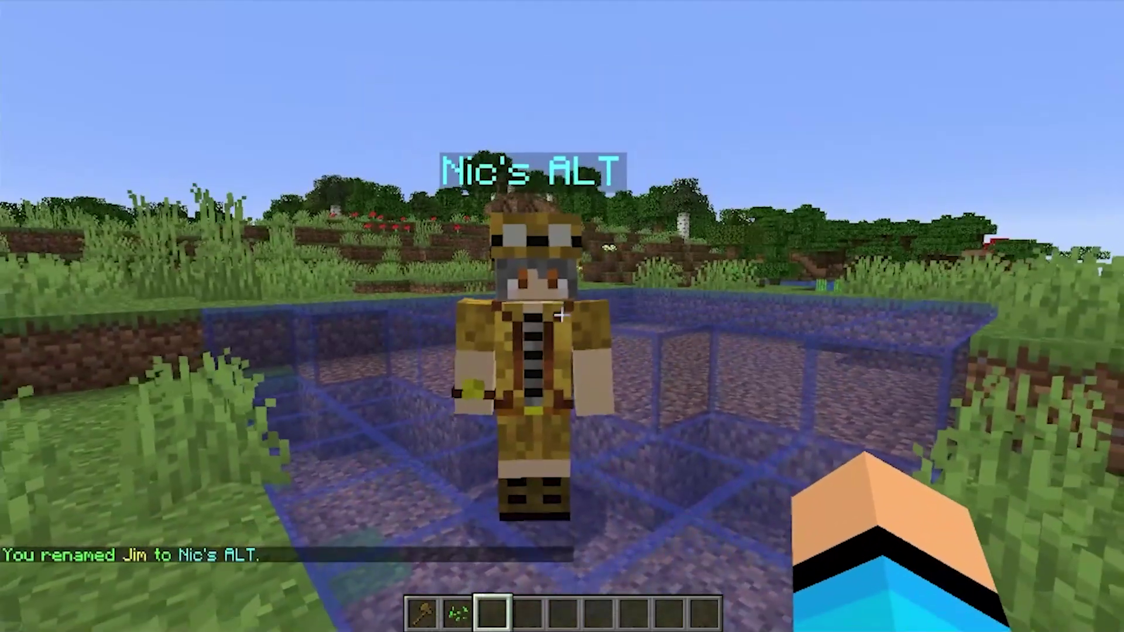
Rename the NPC again with /npc rename, placing the colour code before the formatting codes: &b&l&oNic's ALT.
{"action": "key", "text": "w"}
{"action": "key", "text": "t"}
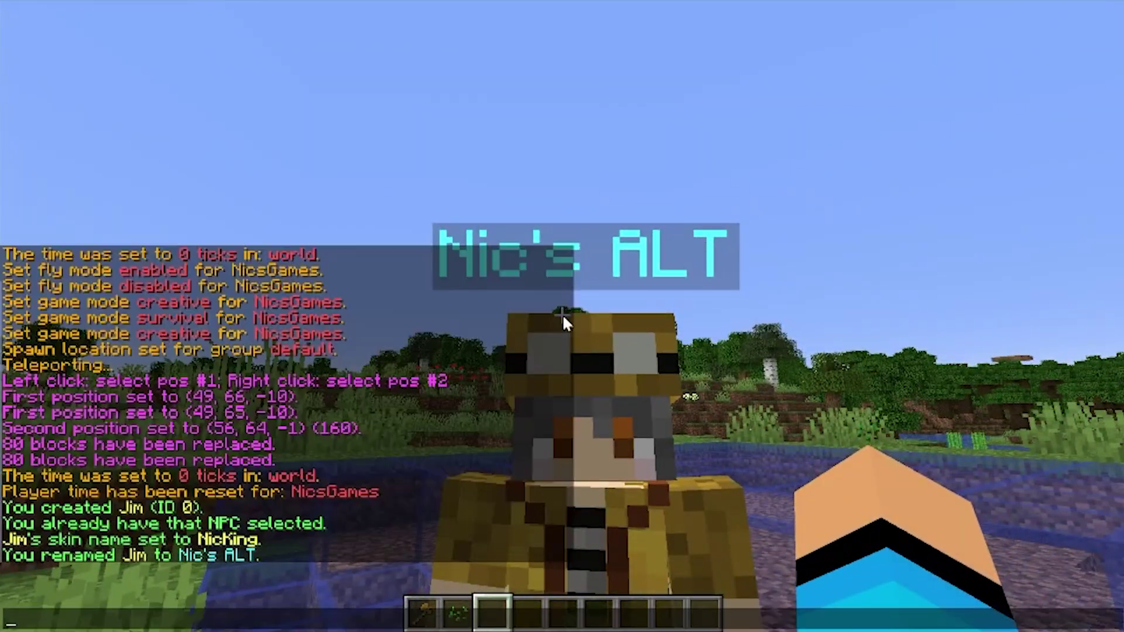
{"action": "key", "text": "Escape"}
{"action": "key", "text": "s"}
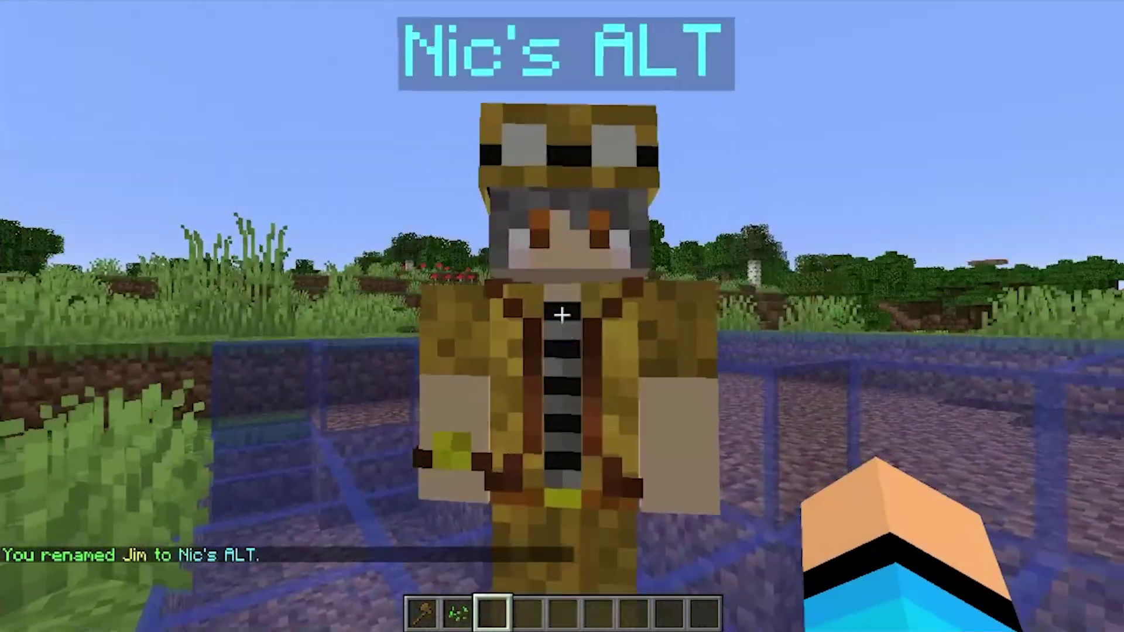
{"action": "key", "text": "w"}
{"action": "key", "text": "s"}
{"action": "key", "text": "t"}
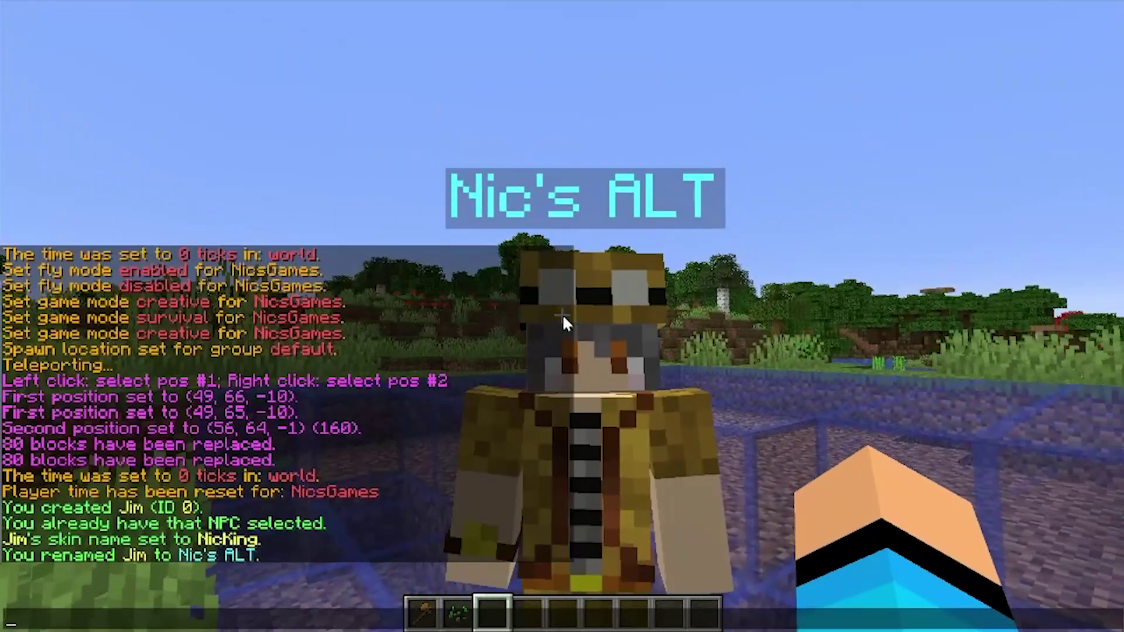
{"action": "type", "text": "/npc rename &l&o&bNic's ALT"}
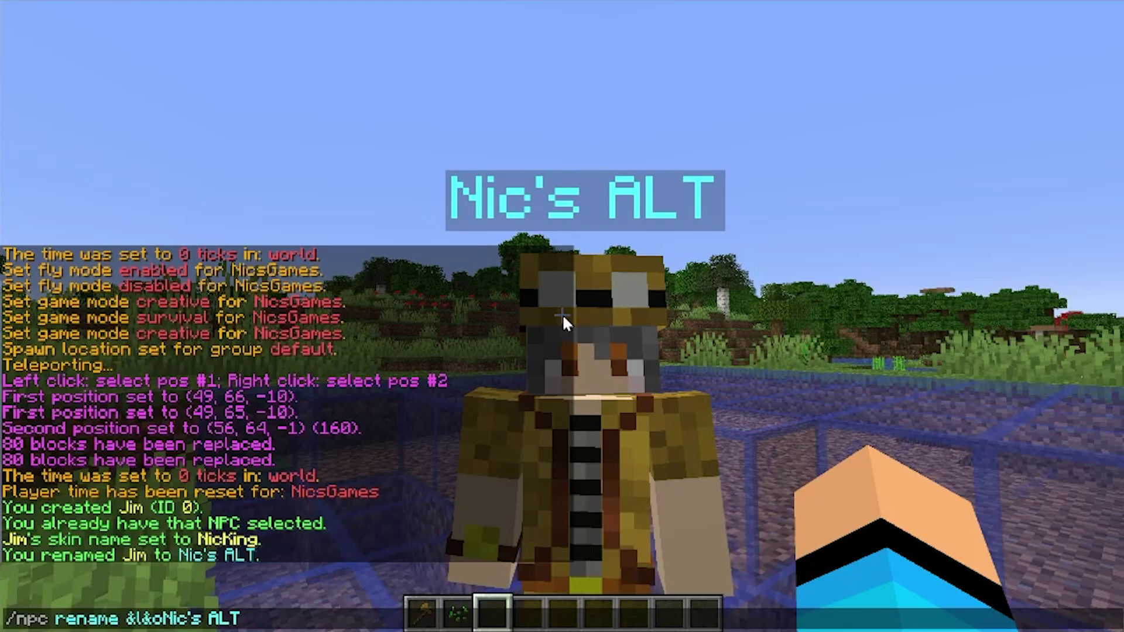
{"action": "key", "text": "Return"}
Examine the NPC's skin and formatted name tag from close up and from a distance.
{"action": "key", "text": "w"}
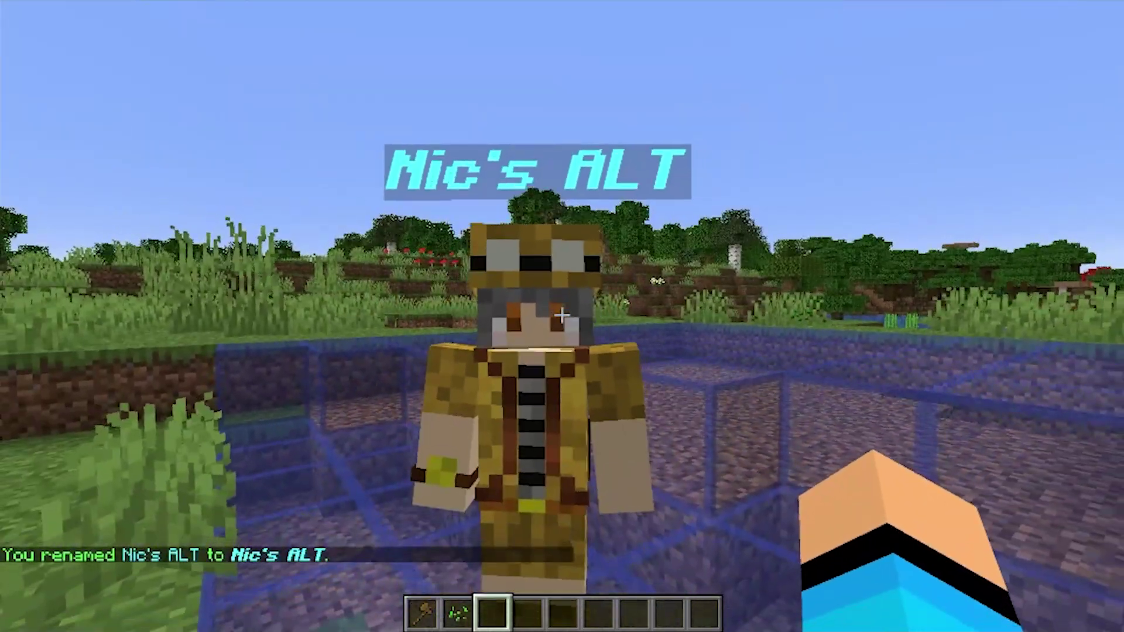
{"action": "key", "text": "s"}
{"action": "key", "text": "w"}
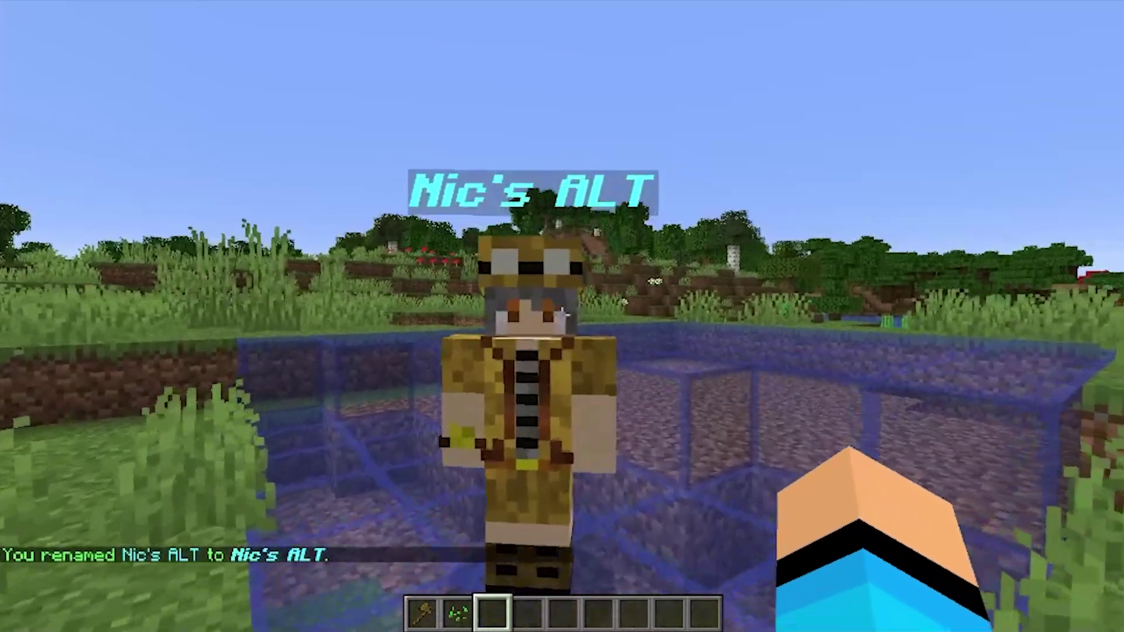
{"action": "key", "text": "s"}
{"action": "key", "text": "w"}
{"action": "key", "text": "s"}
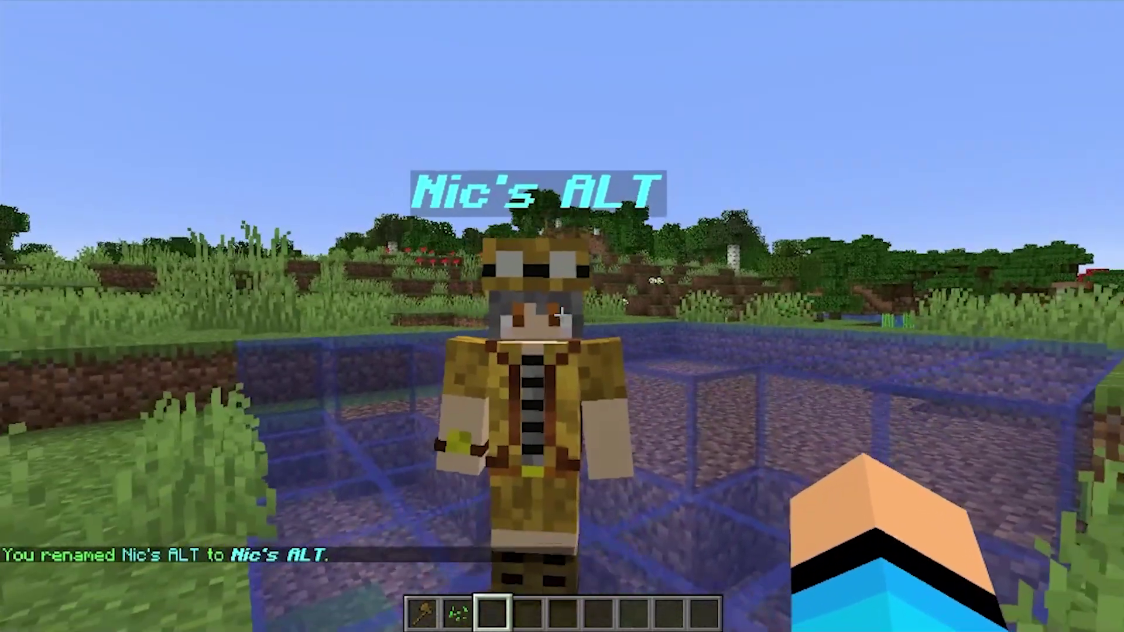
{"action": "key", "text": "w"}
{"action": "key", "text": "s"}
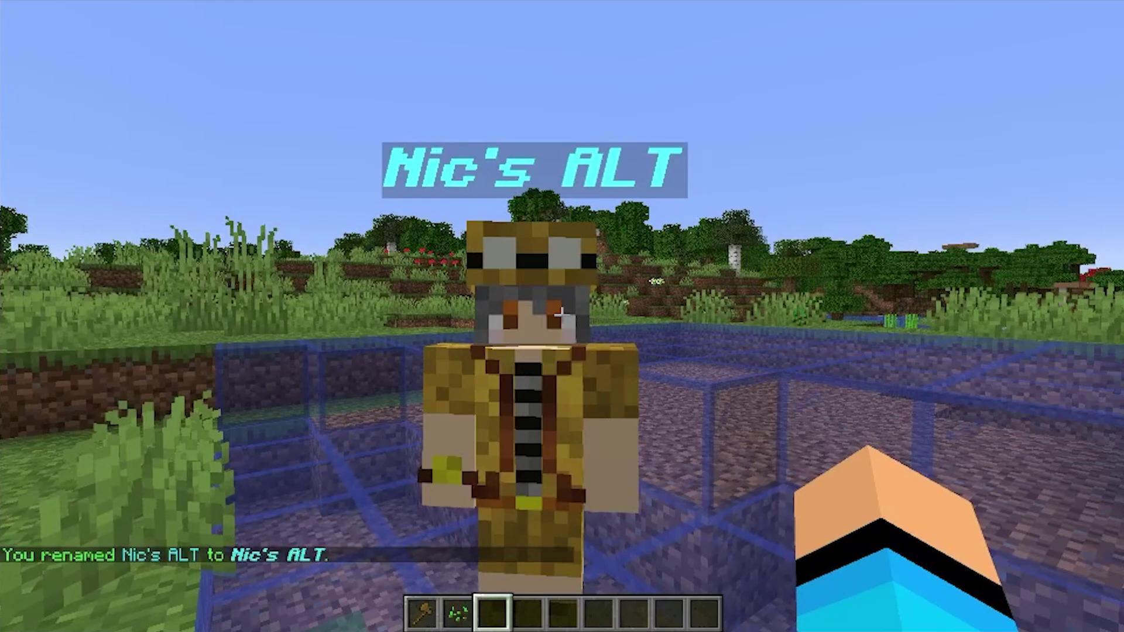
{"action": "key", "text": "w"}
{"action": "key", "text": "s"}
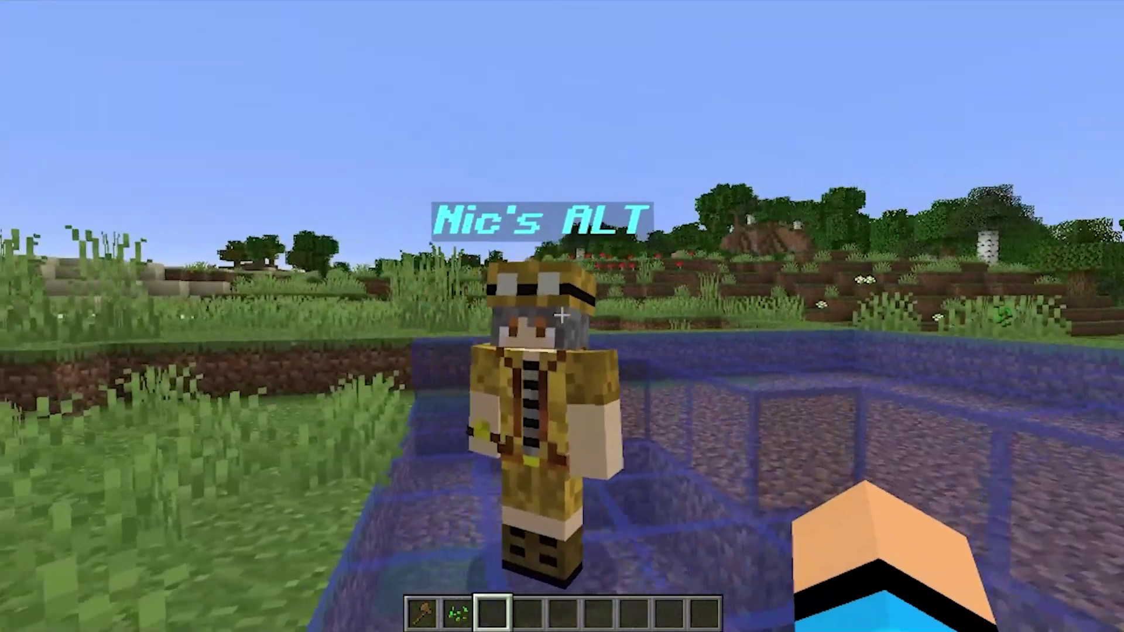
{"action": "key", "text": "w"}
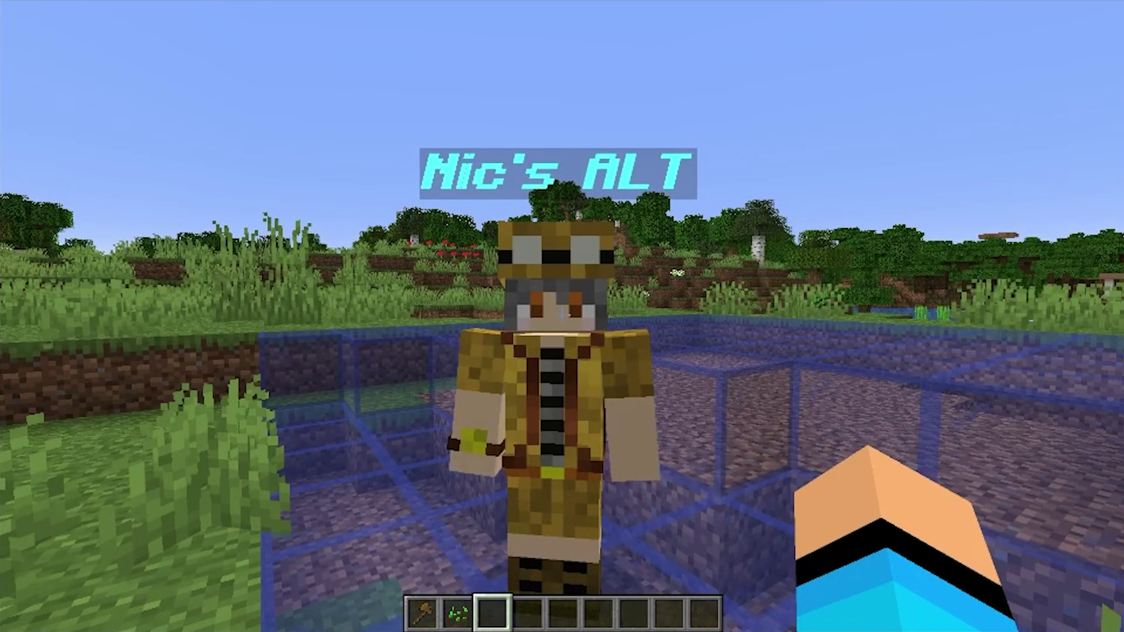
Pause the game, put its window away and open the plugins folder inside the Paper 1.16.5 Server folder on the desktop.
{"action": "key", "text": "Escape"}
{"action": "key", "text": "Escape"}
{"action": "key", "text": "Escape"}
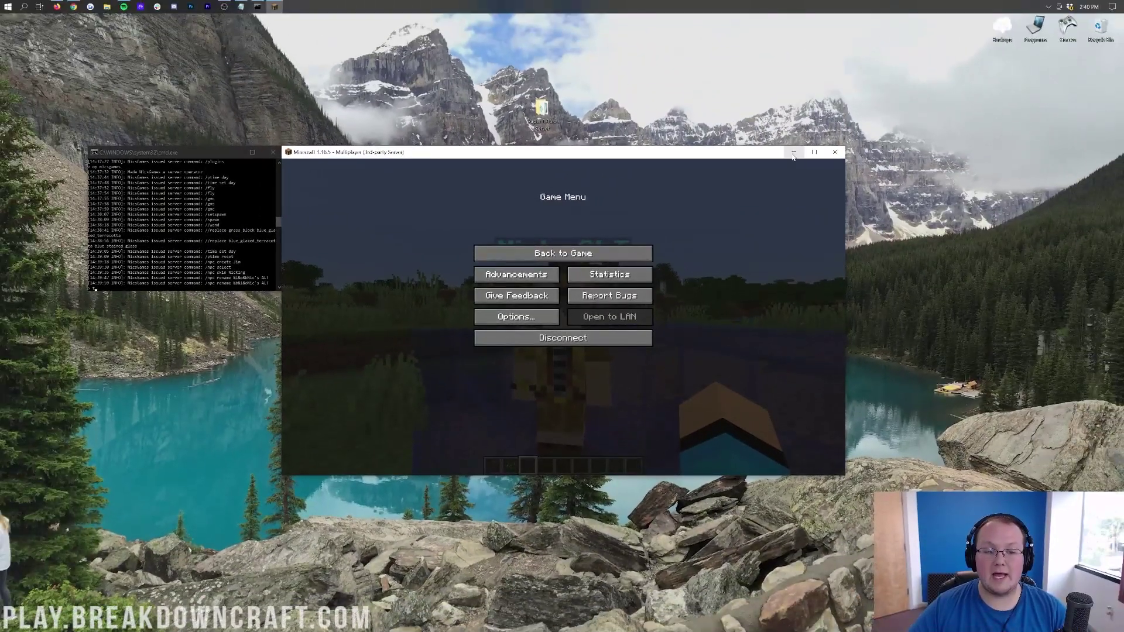
{"action": "left_click", "coordinate": [840, 119]}
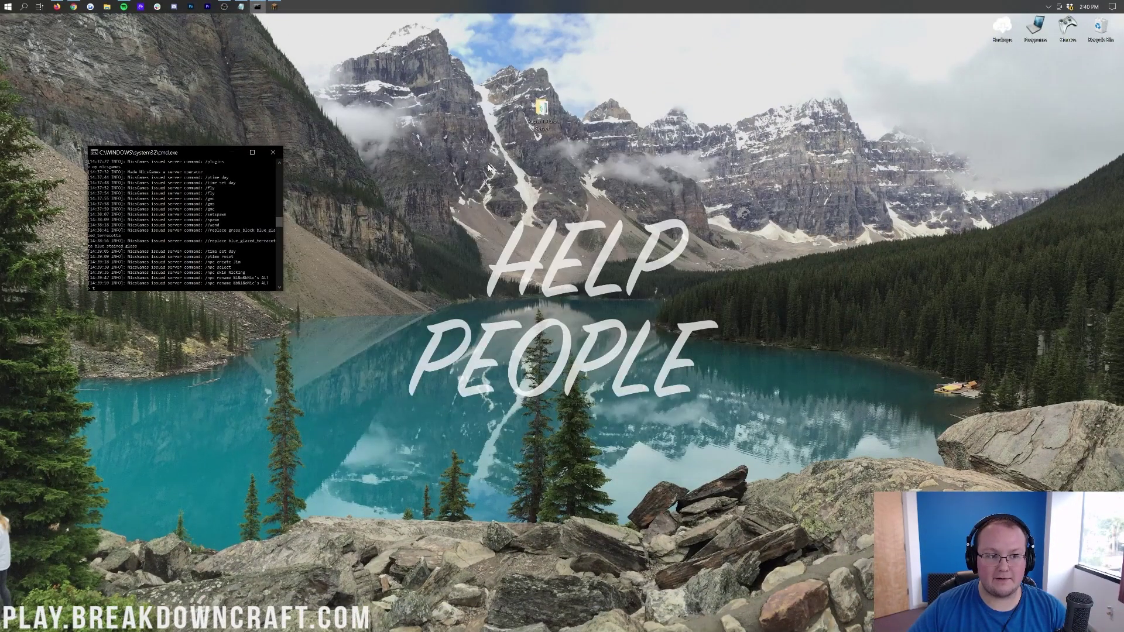
{"action": "double_click", "coordinate": [532, 110]}
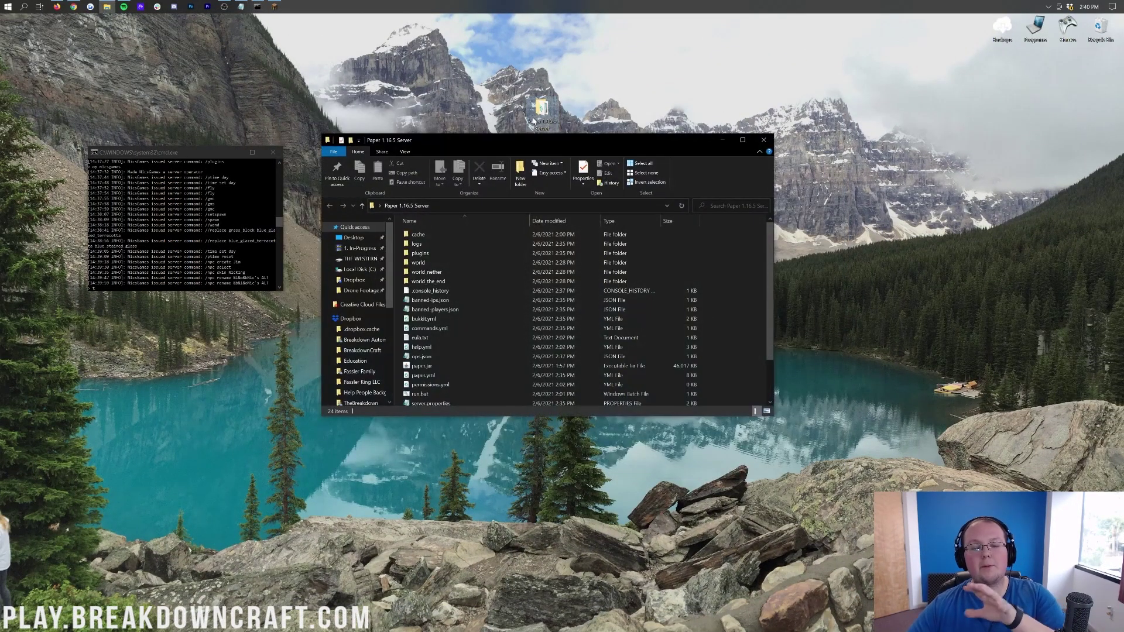
{"action": "double_click", "coordinate": [445, 256]}
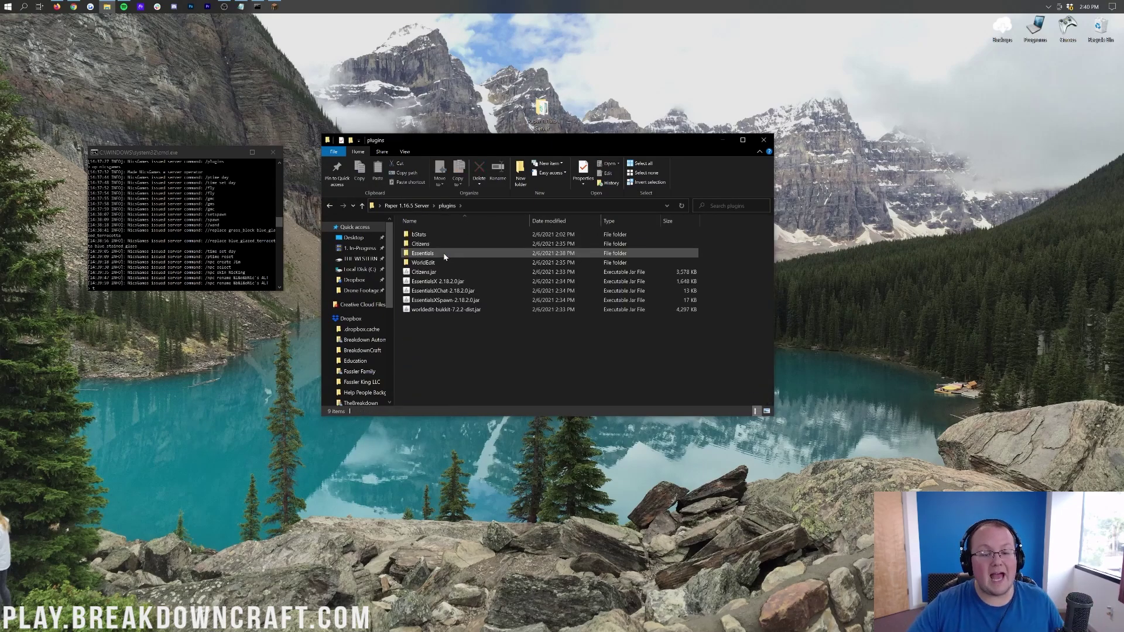
Open config.yml from the Essentials folder in Atom, arrange the editor window and look through the settings.
{"action": "left_click", "coordinate": [448, 258]}
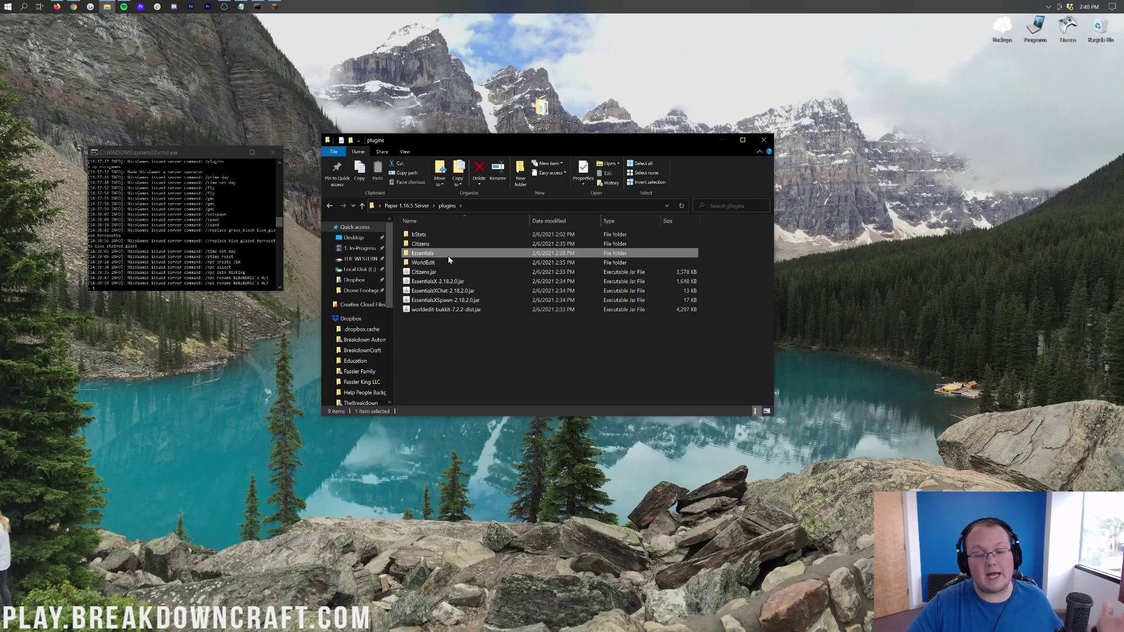
{"action": "left_click", "coordinate": [448, 263]}
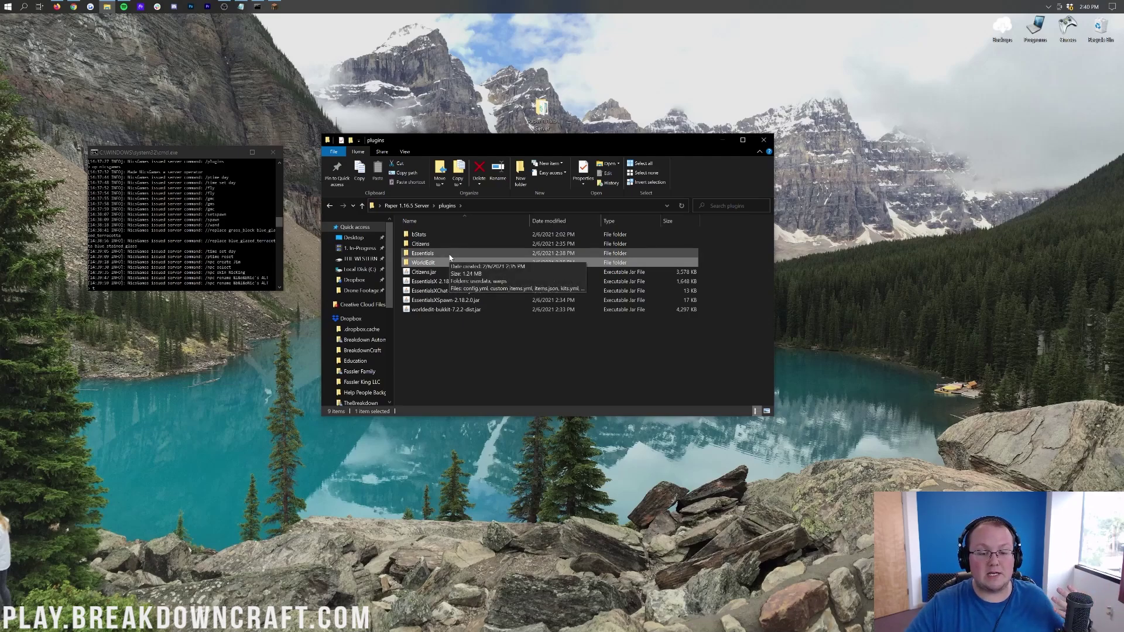
{"action": "double_click", "coordinate": [454, 253]}
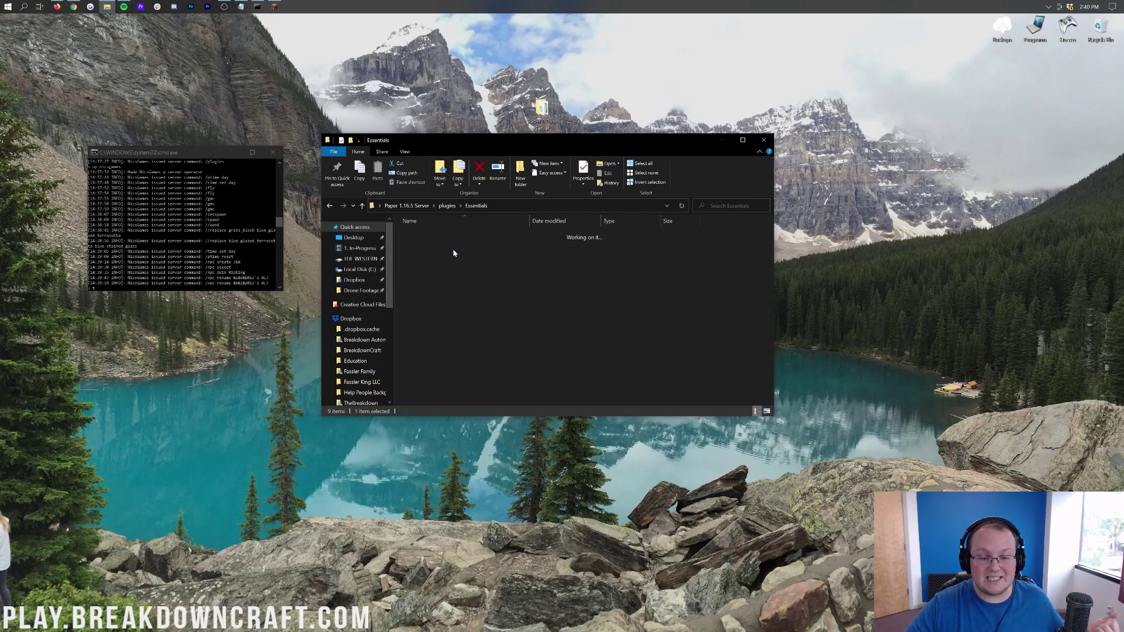
{"action": "double_click", "coordinate": [432, 253]}
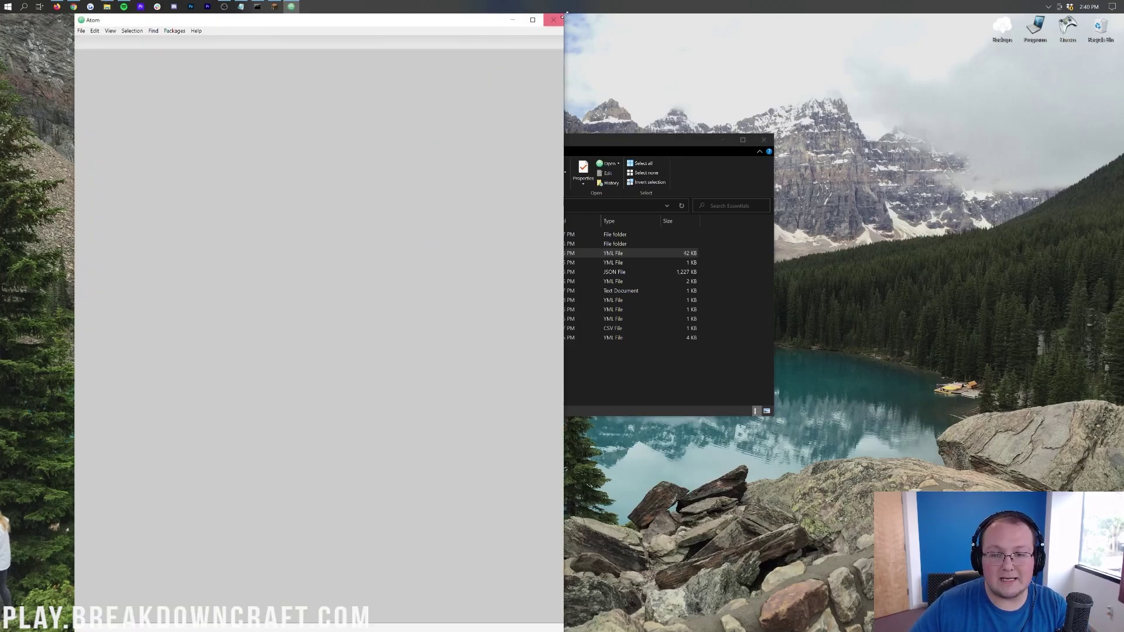
{"action": "left_click_drag", "start_coordinate": [564, 14], "coordinate": [534, 246]}
{"action": "left_click_drag", "start_coordinate": [466, 252], "coordinate": [698, 71]}
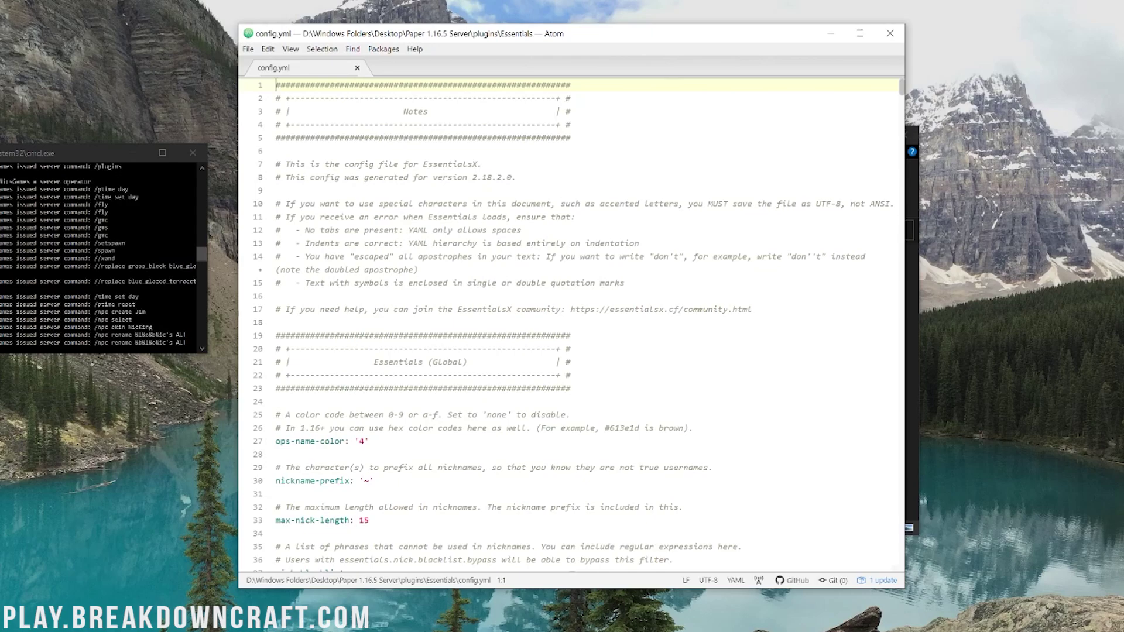
{"action": "scroll", "coordinate": [572, 323], "scroll_direction": "down", "scroll_amount": 15}
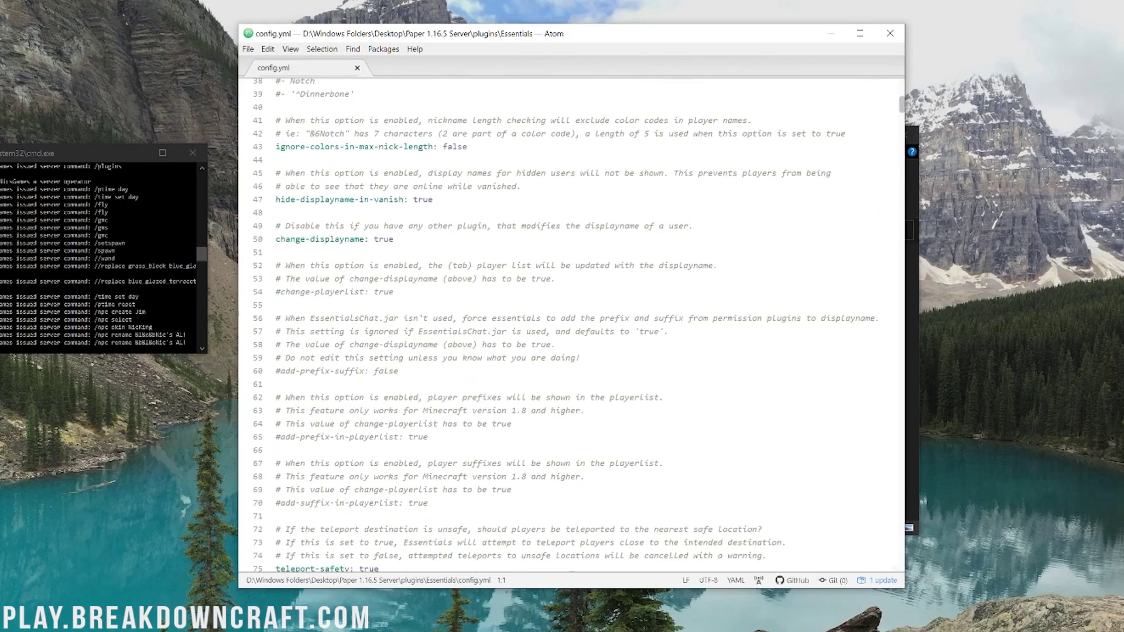
{"action": "scroll", "coordinate": [571, 323], "scroll_direction": "down", "scroll_amount": 15}
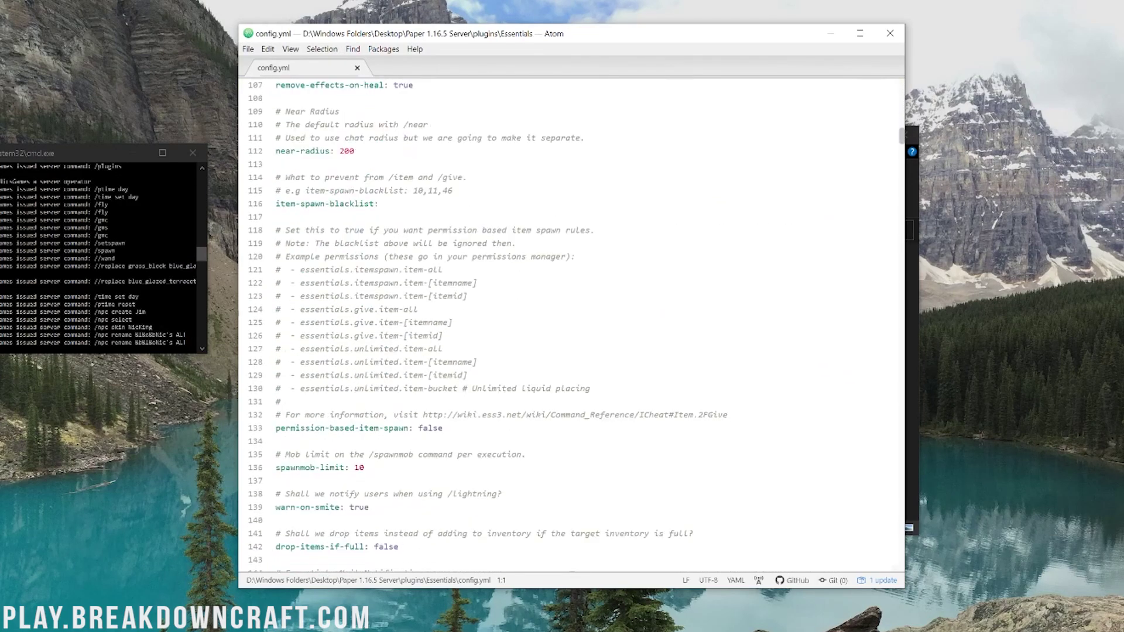
{"action": "scroll", "coordinate": [571, 323], "scroll_direction": "up", "scroll_amount": 20}
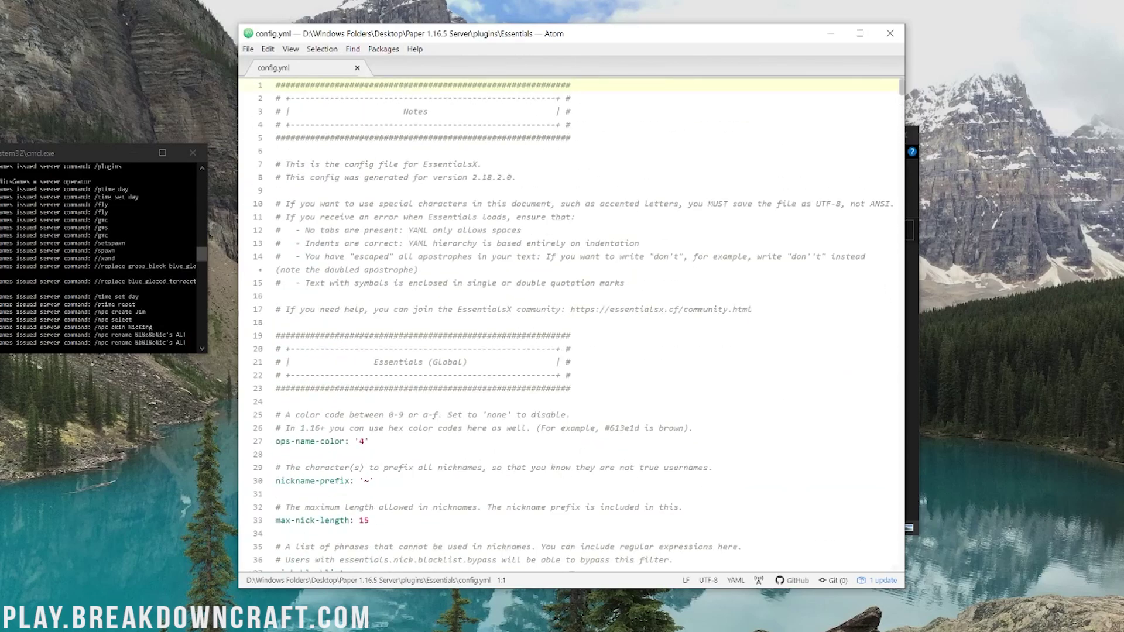
Switch to Minecraft, resume the game and send the chat message Test to check the operator name colour.
{"action": "key", "text": "alt+Tab"}
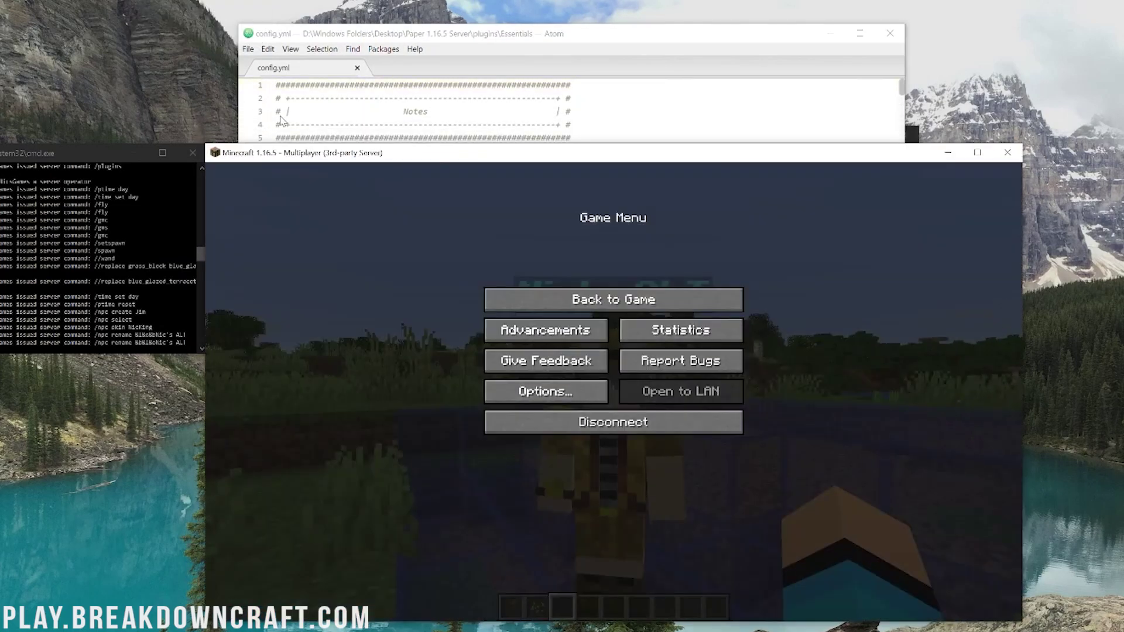
{"action": "key", "text": "Escape"}
{"action": "type", "text": "tTest"}
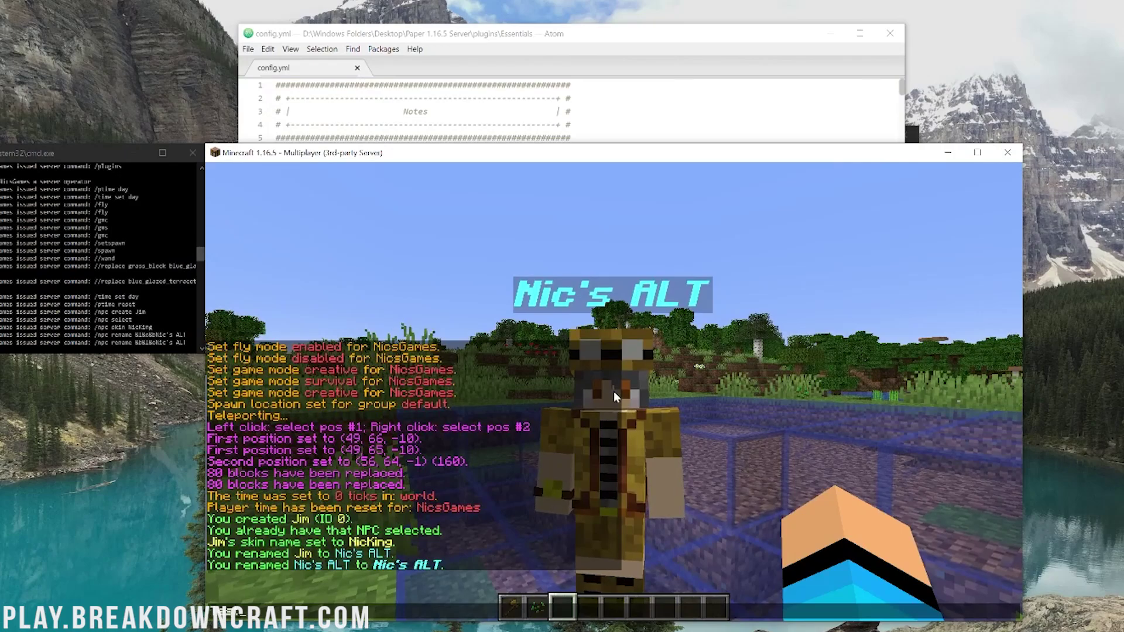
{"action": "key", "text": "Return"}
{"action": "key", "text": "t"}
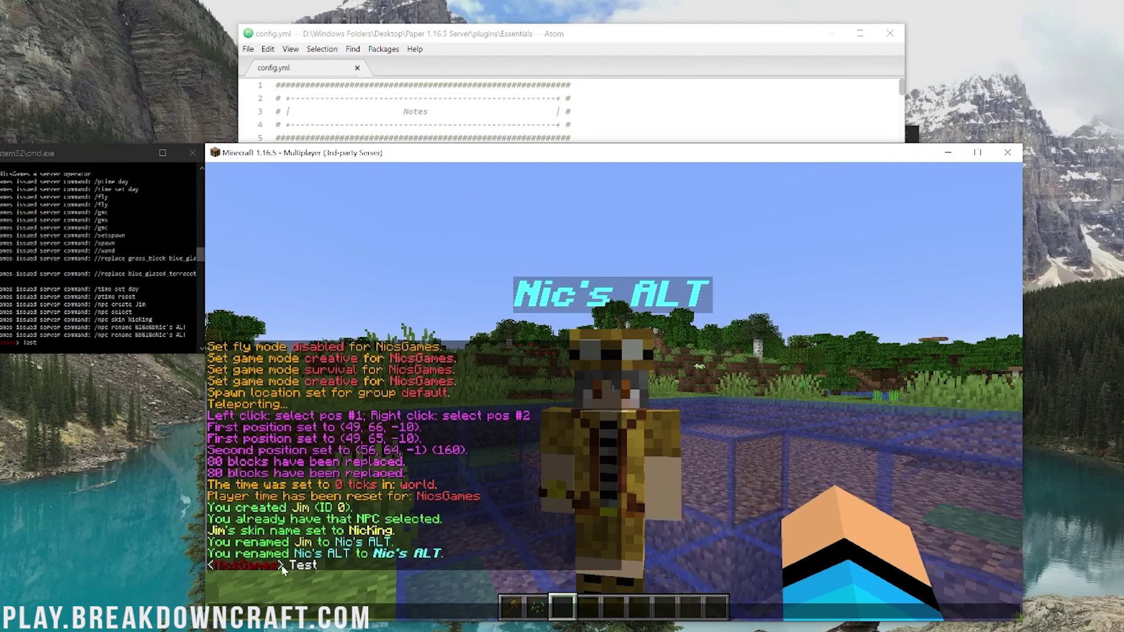
Switch back to Atom, set ops-name-color to 'b' in the Essentials config.yml and save the file.
{"action": "key", "text": "alt+Tab"}
{"action": "scroll", "coordinate": [571, 325], "scroll_direction": "down", "scroll_amount": 4}
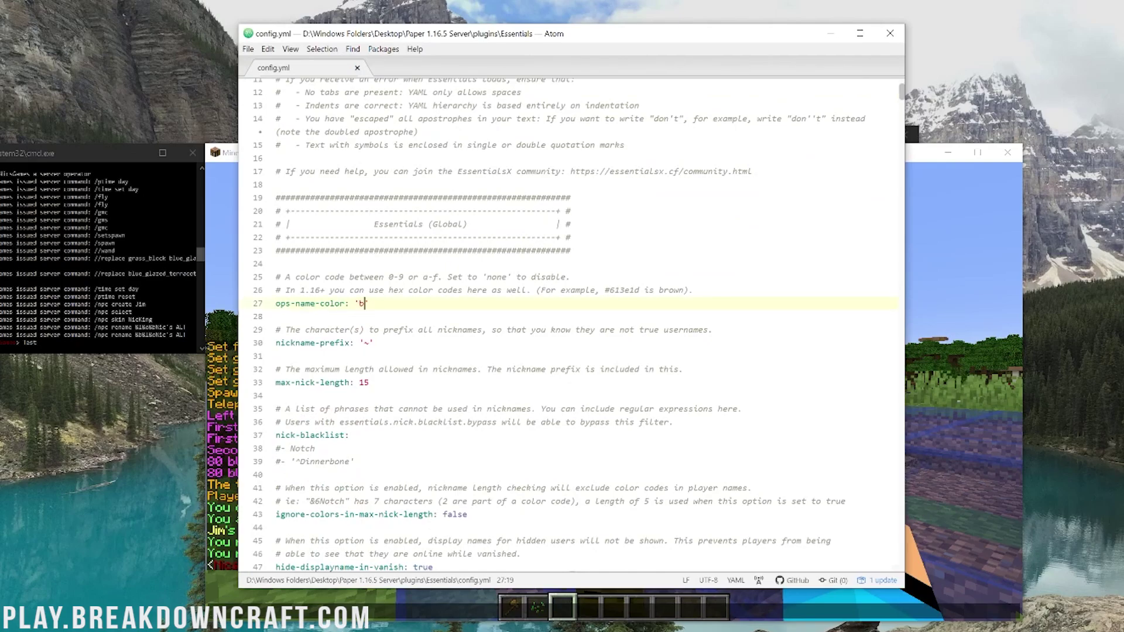
Return to Minecraft and reload the plugin configuration with /essentials reload.
{"action": "key", "text": "alt+Tab"}
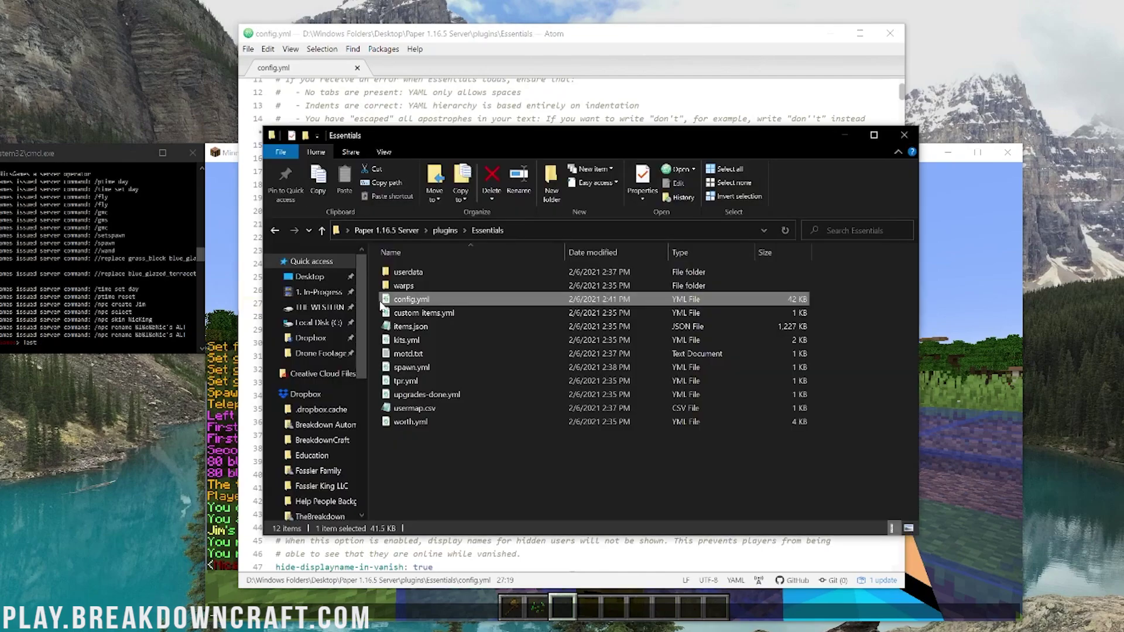
{"action": "left_click", "coordinate": [931, 458]}
{"action": "type", "text": "/es"}
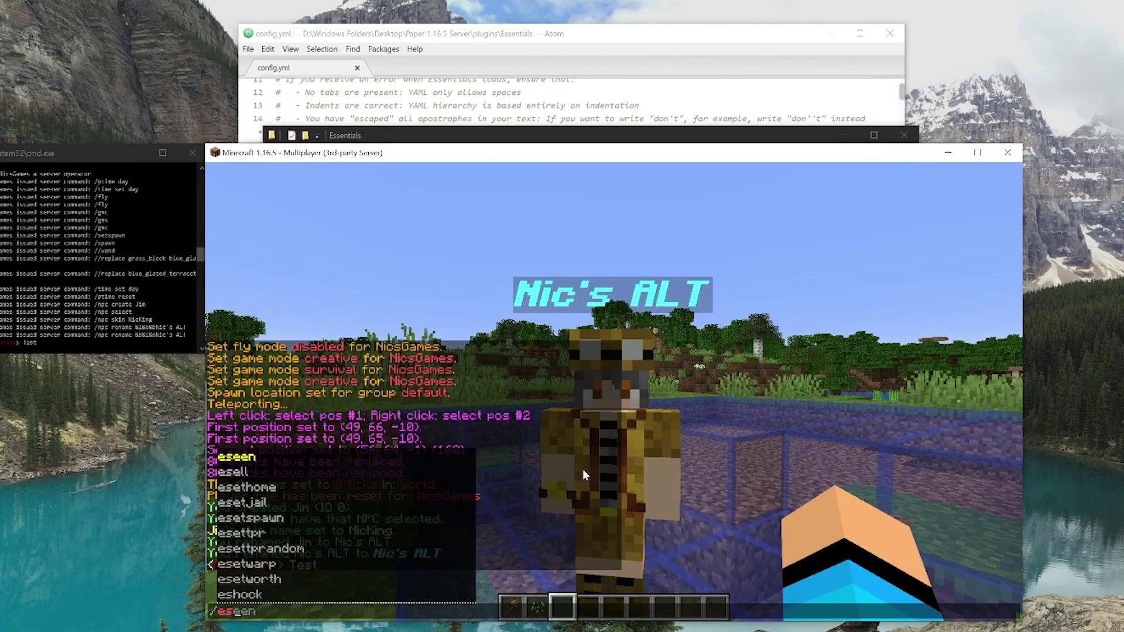
{"action": "type", "text": "sentials reload"}
{"action": "key", "text": "Return"}
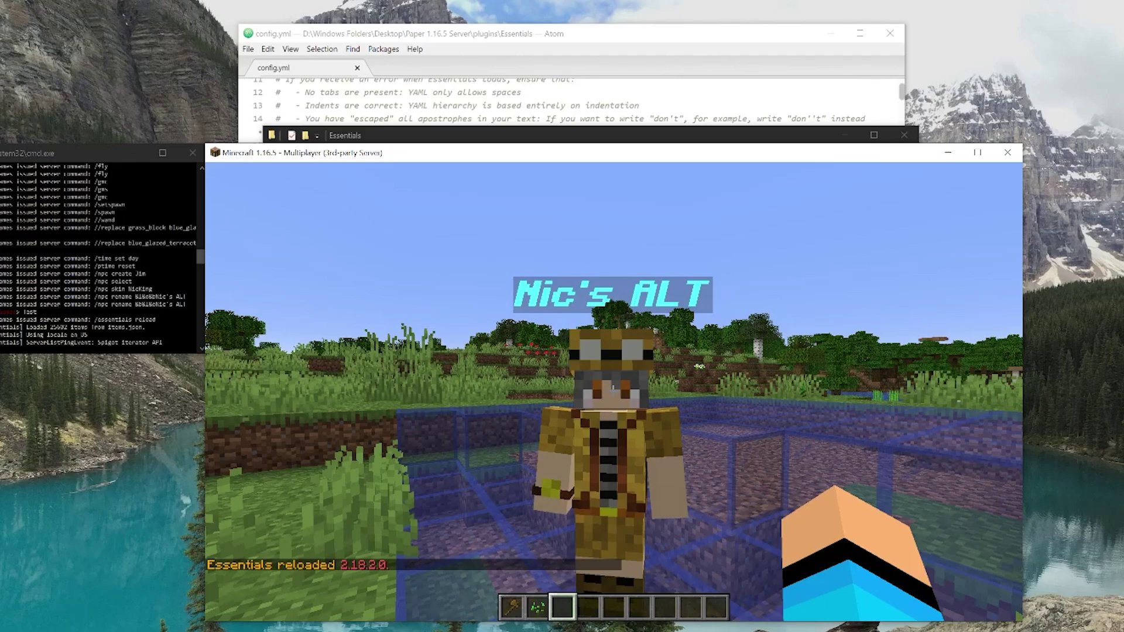
Send the chat message Test to check the operator name colour after the reload.
{"action": "key", "text": "t"}
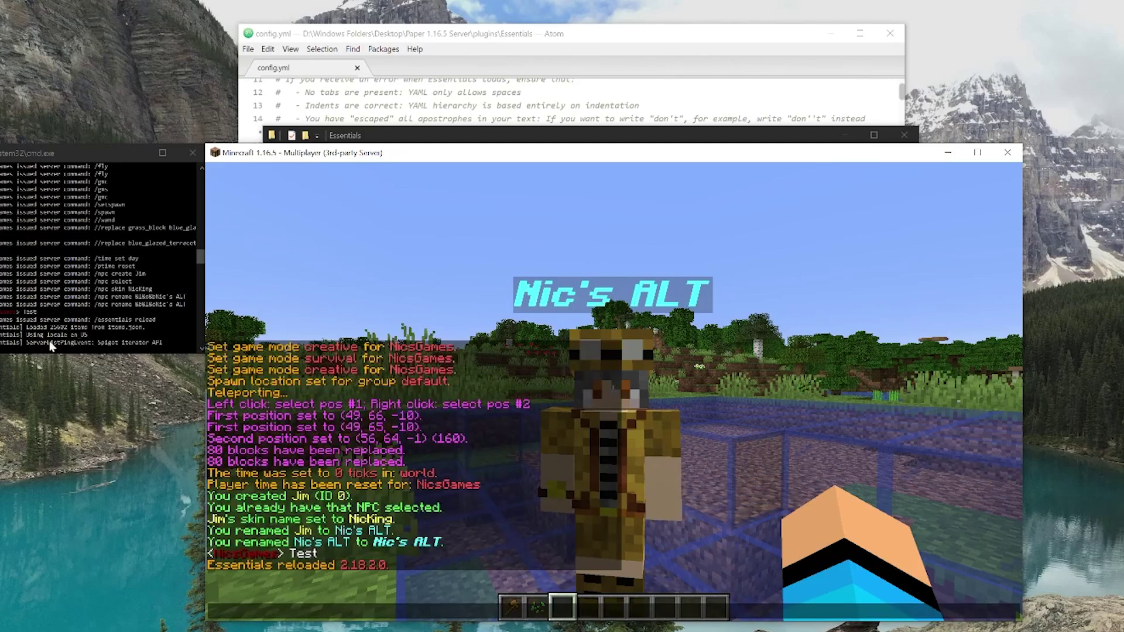
{"action": "key", "text": "Escape"}
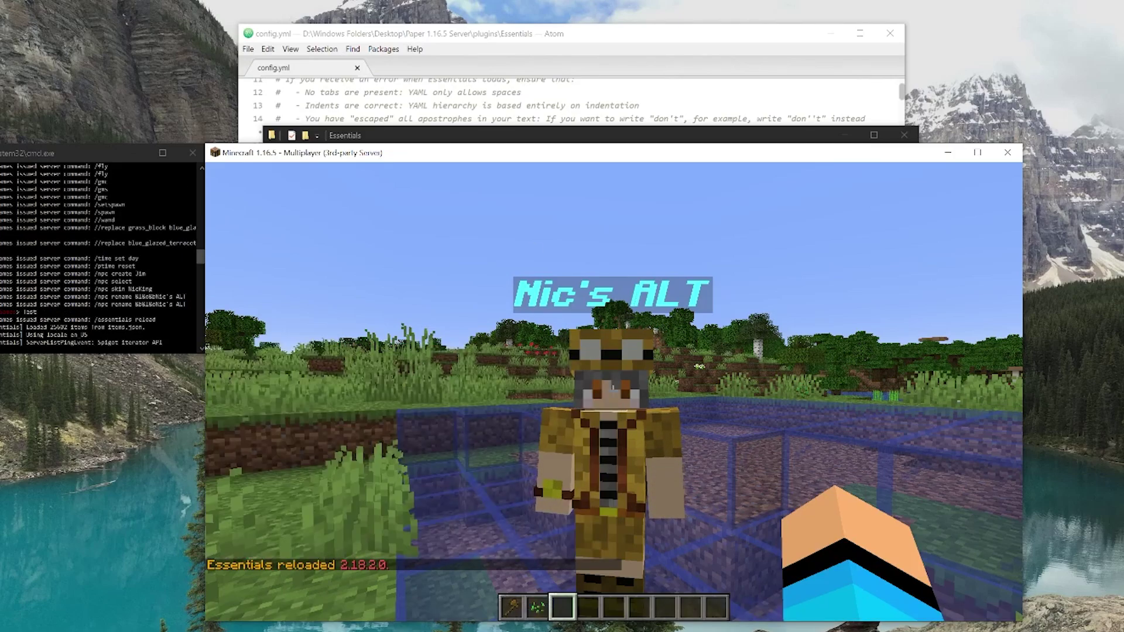
{"action": "type", "text": "tTest"}
{"action": "key", "text": "Return"}
Switch to Atom, look through the backup, list and AFK settings of the Essentials config.yml, and close the file.
{"action": "key", "text": "t"}
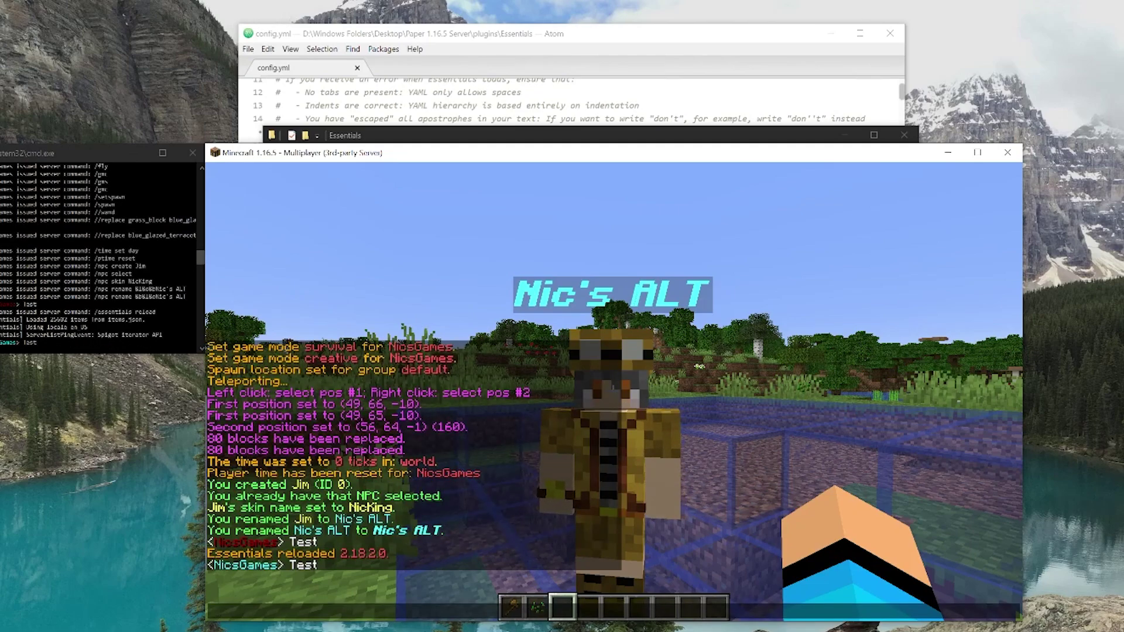
{"action": "left_click", "coordinate": [541, 82]}
{"action": "scroll", "coordinate": [595, 224], "scroll_direction": "down", "scroll_amount": 20}
{"action": "scroll", "coordinate": [571, 328], "scroll_direction": "down", "scroll_amount": 11}
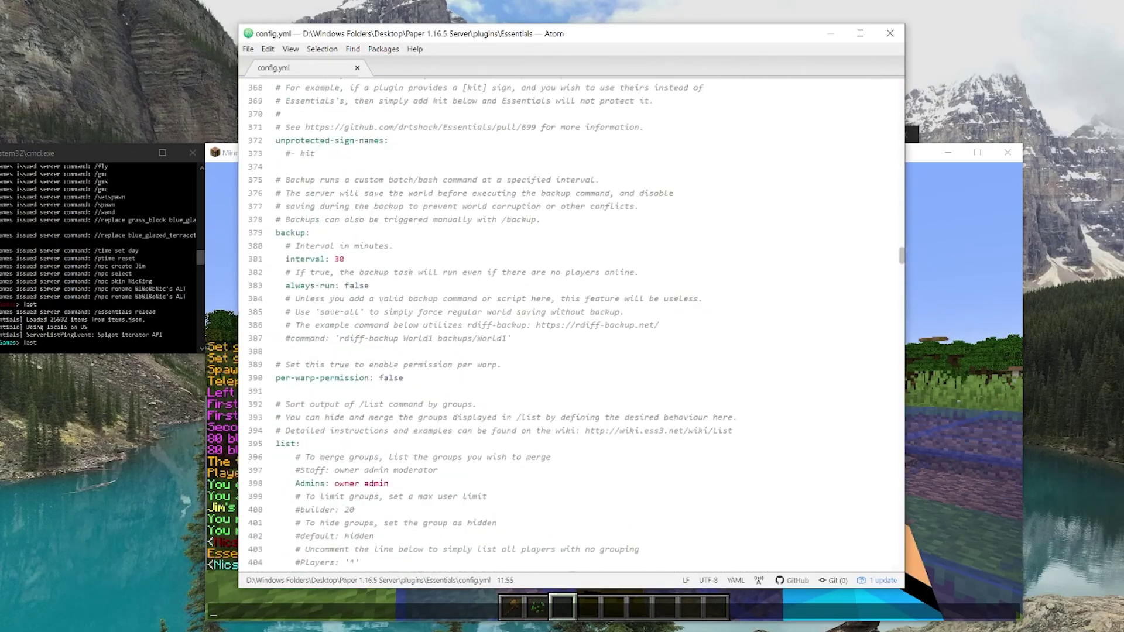
{"action": "scroll", "coordinate": [571, 328], "scroll_direction": "down", "scroll_amount": 5}
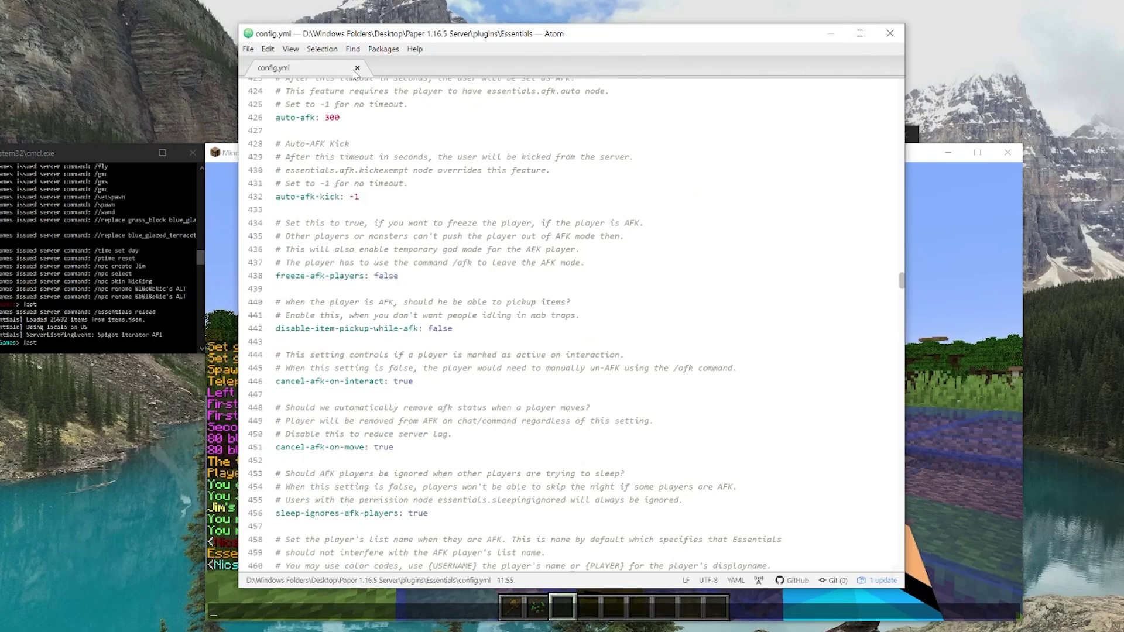
{"action": "left_click", "coordinate": [357, 68]}
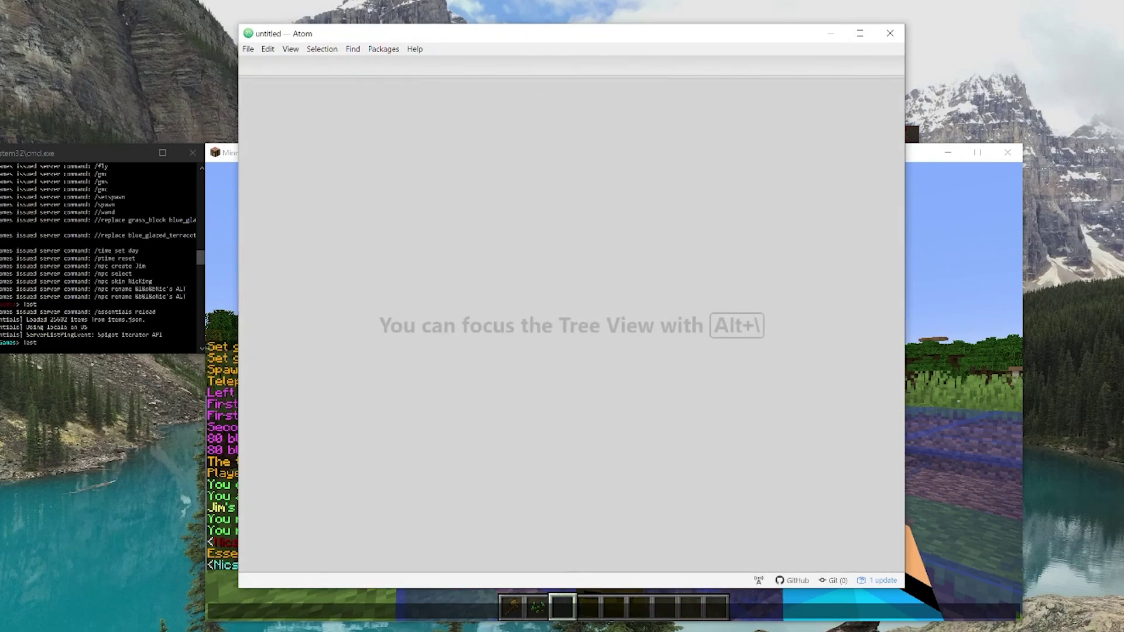
Return to Minecraft and create a kit named Test with a delay of 1 using /createkit Test 1.
{"action": "key", "text": "alt+Tab"}
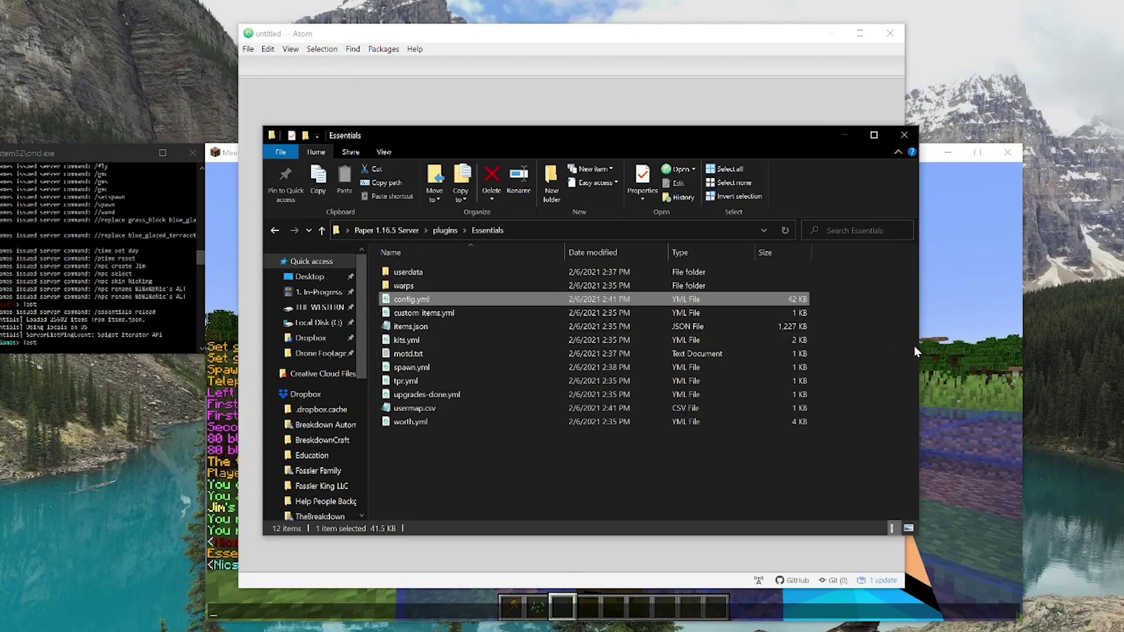
{"action": "left_click", "coordinate": [954, 368]}
{"action": "type", "text": "//"}
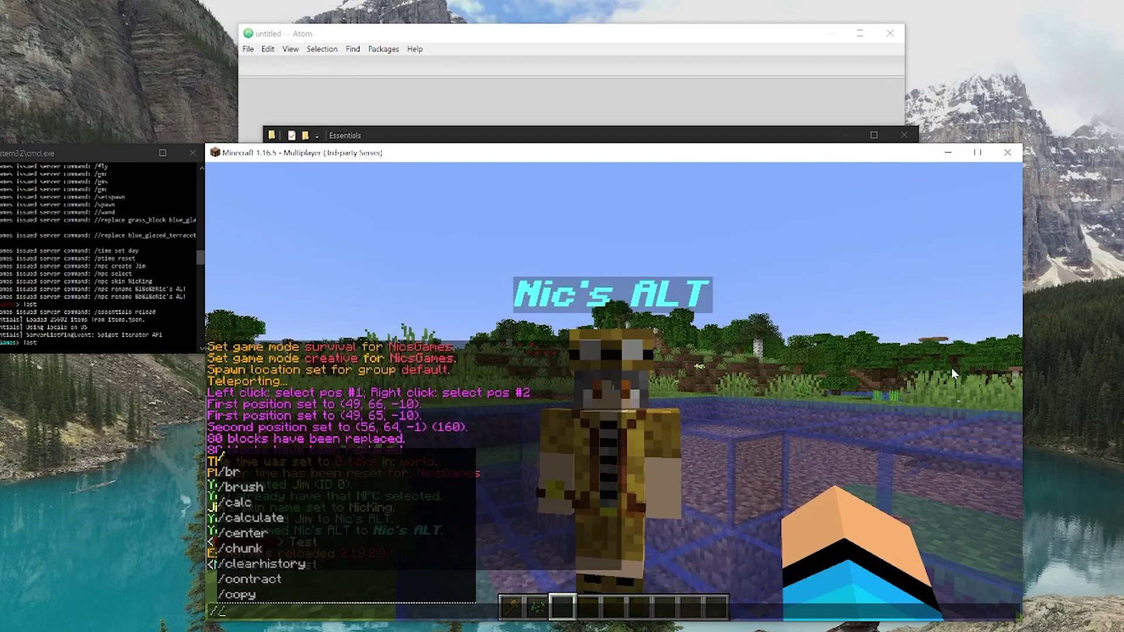
{"action": "key", "text": "BackSpace"}
{"action": "type", "text": "create"}
{"action": "key", "text": "BackSpace"}
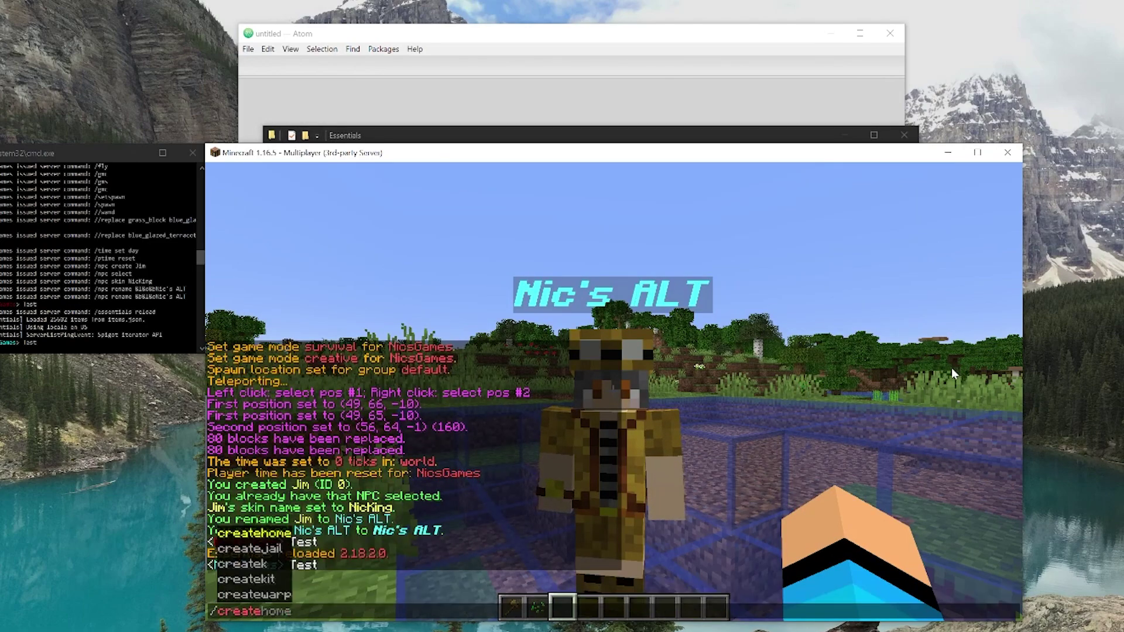
{"action": "type", "text": "kit Test"}
{"action": "key", "text": "Return"}
{"action": "key", "text": "t"}
{"action": "key", "text": "Up"}
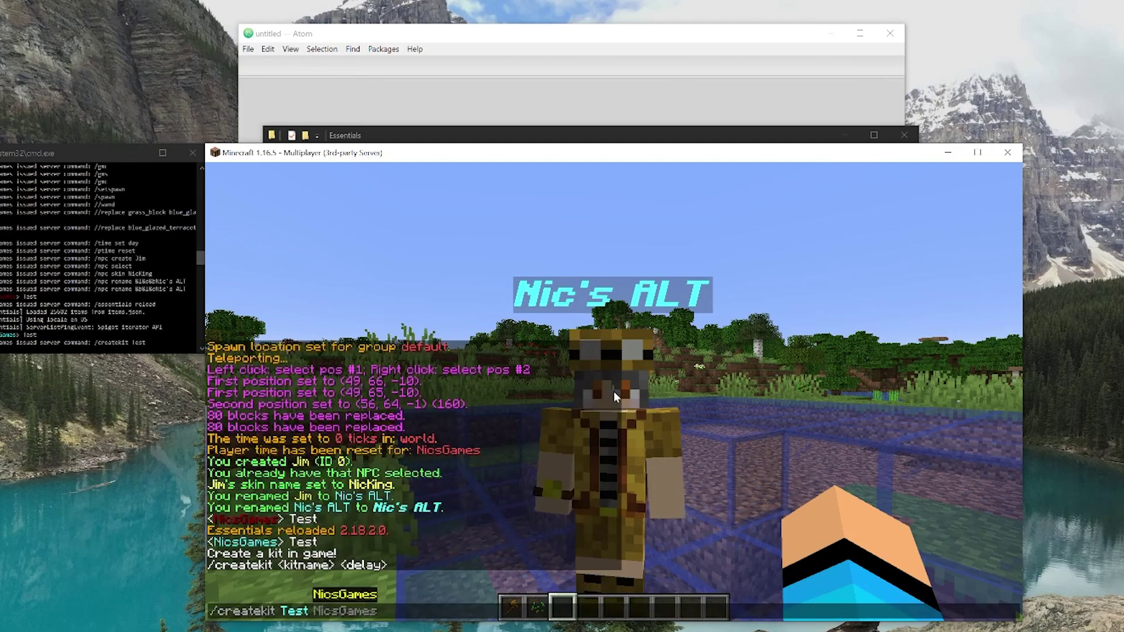
{"action": "type", "text": "1"}
{"action": "key", "text": "Return"}
Claim the new kit with /kit Test and immediately repeat the command to check its cooldown.
{"action": "key", "text": "t"}
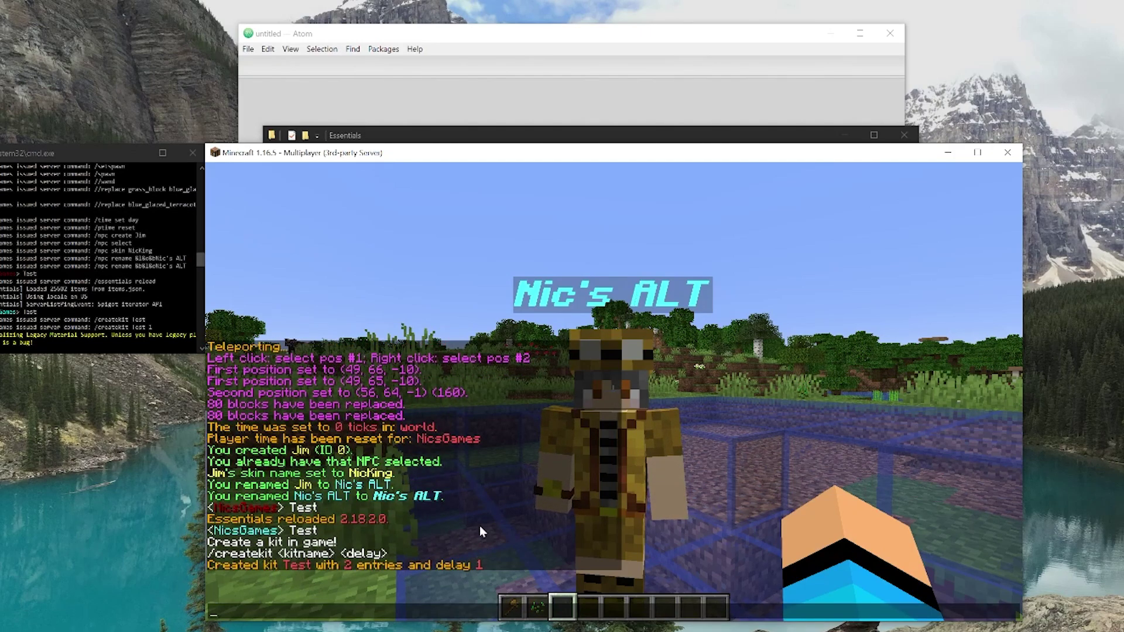
{"action": "type", "text": "/kit Test"}
{"action": "key", "text": "Return"}
{"action": "key", "text": "t"}
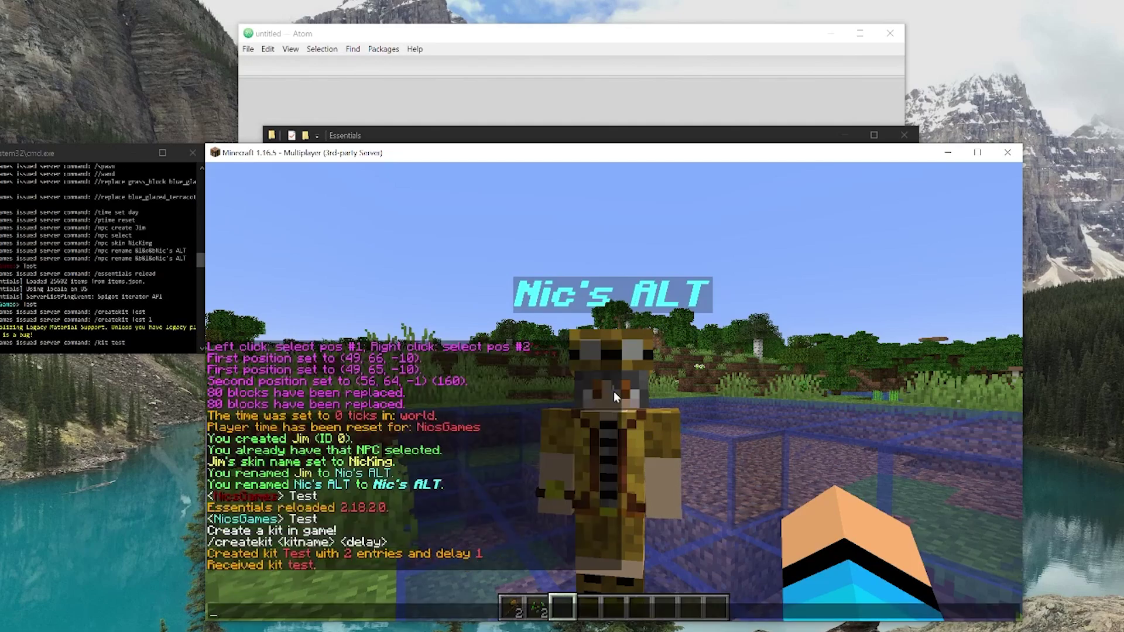
{"action": "key", "text": "Up"}
{"action": "key", "text": "Return"}
Switch to the Essentials folder, open kits.yml in Atom and find the Test kit entry.
{"action": "key", "text": "t"}
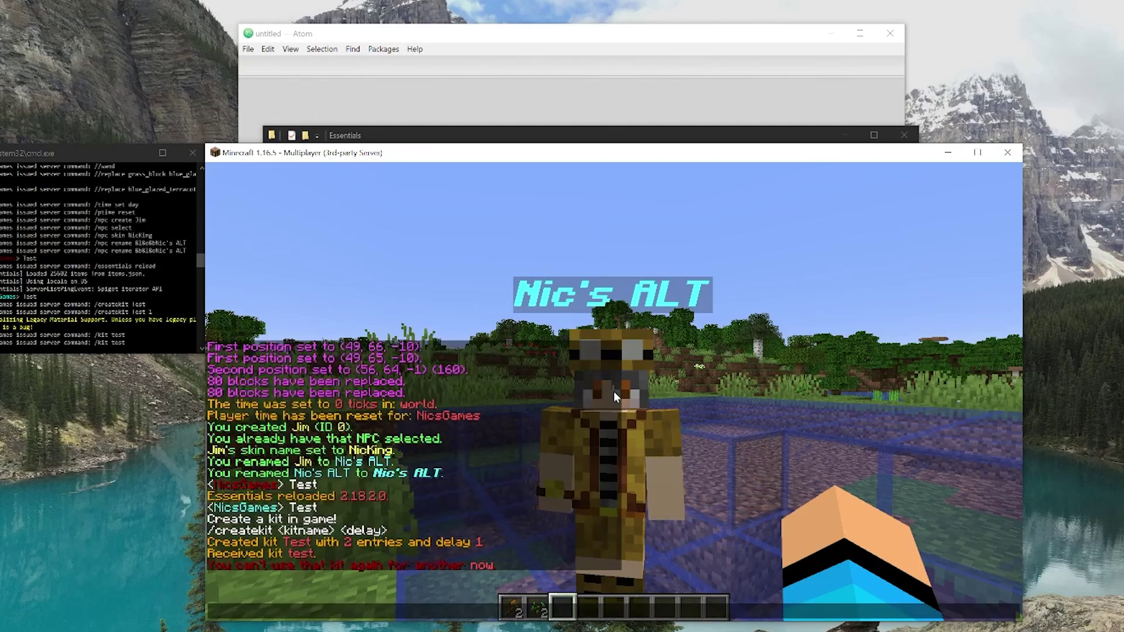
{"action": "left_click", "coordinate": [537, 138]}
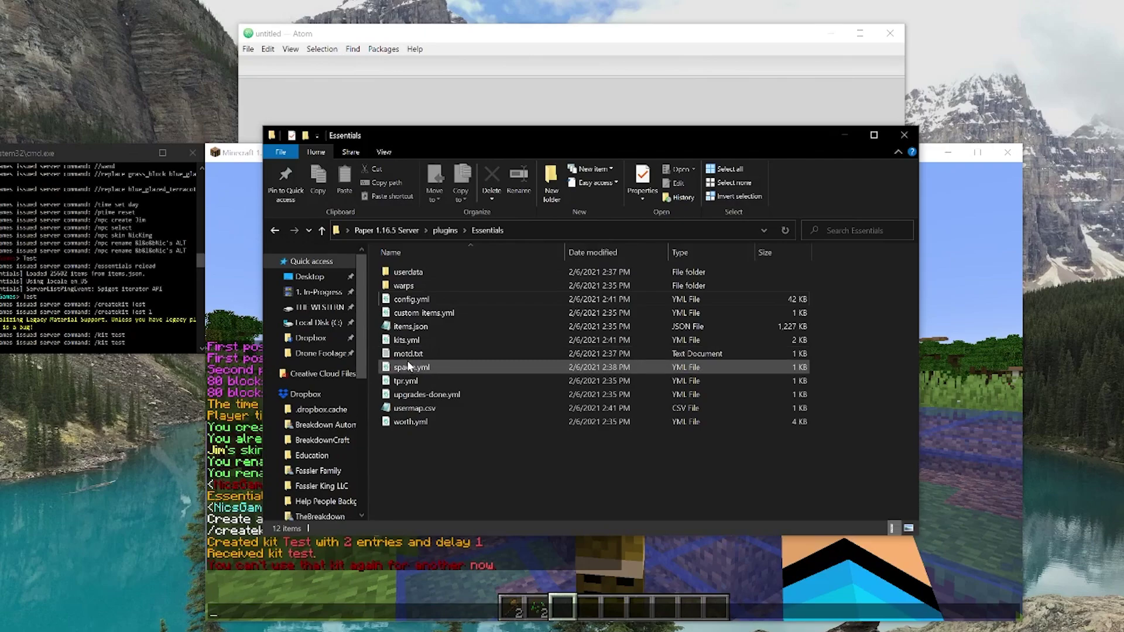
{"action": "left_click", "coordinate": [397, 341]}
{"action": "double_click", "coordinate": [432, 348]}
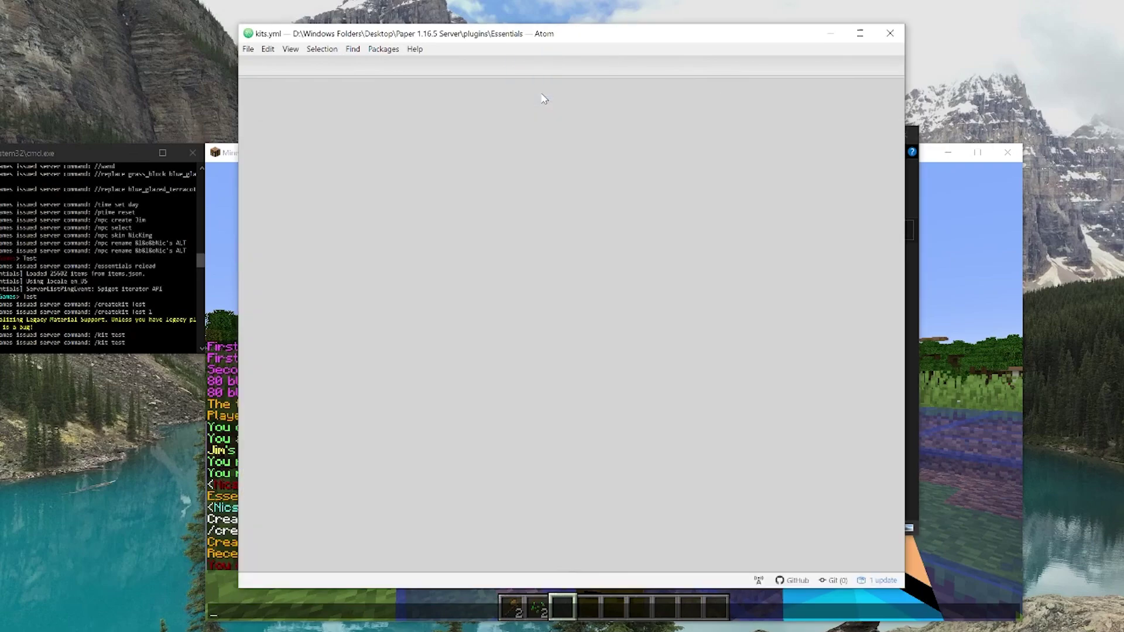
{"action": "scroll", "coordinate": [572, 325], "scroll_direction": "down", "scroll_amount": 1}
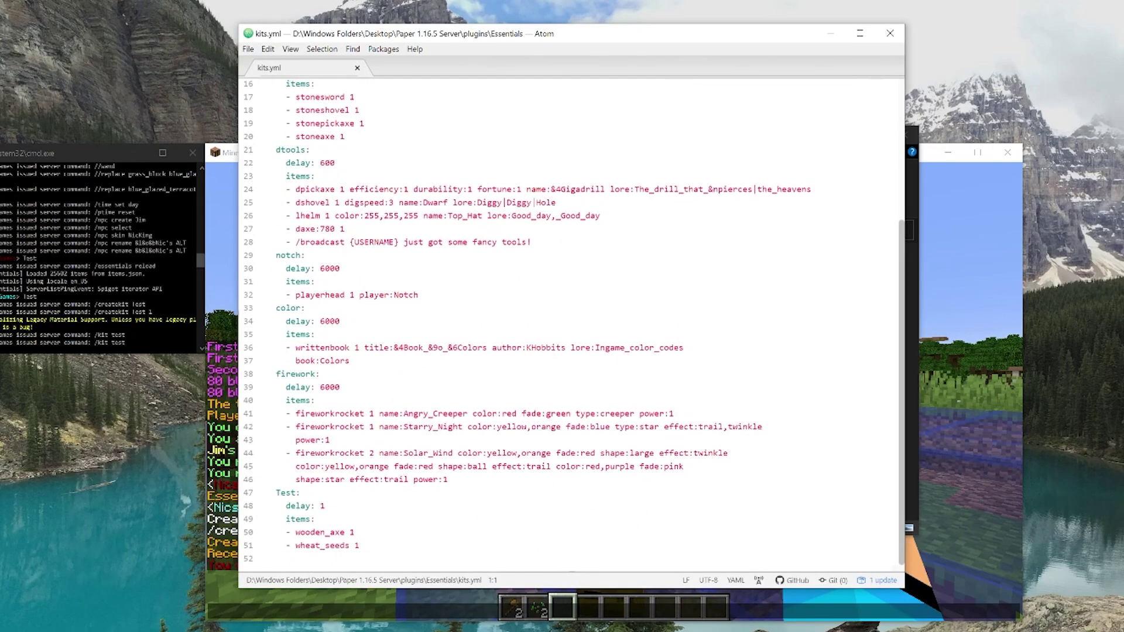
{"action": "left_click", "coordinate": [375, 559]}
{"action": "left_click_drag", "start_coordinate": [266, 493], "coordinate": [267, 520]}
Change the Test kit's wooden_axe to diamond_axe in kits.yml and save the file.
{"action": "left_click", "coordinate": [311, 533]}
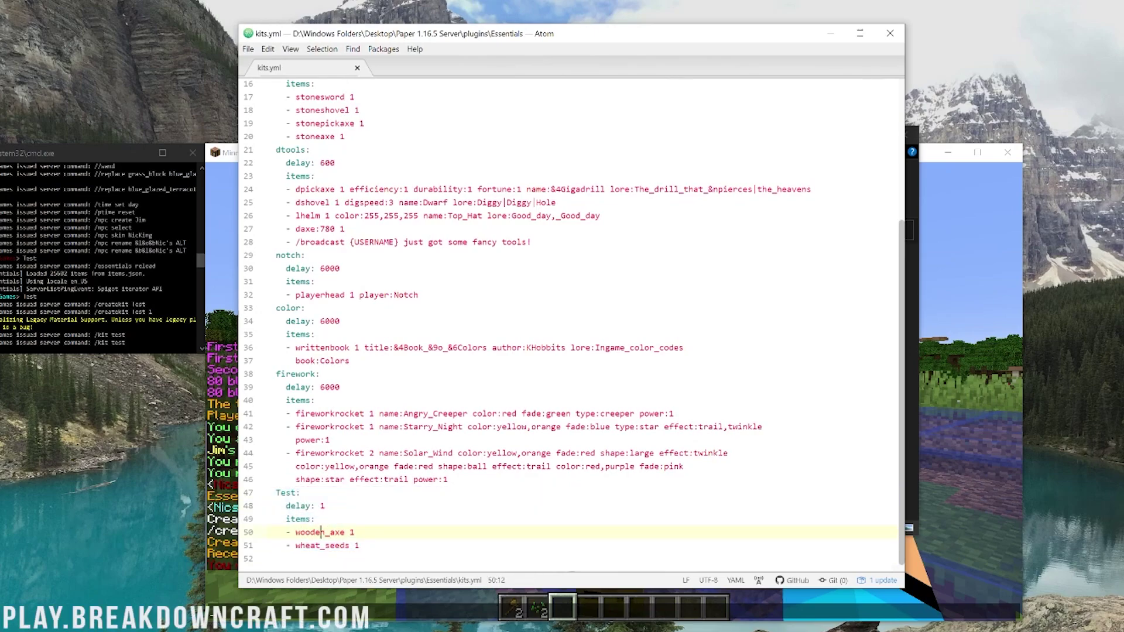
{"action": "double_click", "coordinate": [310, 532]}
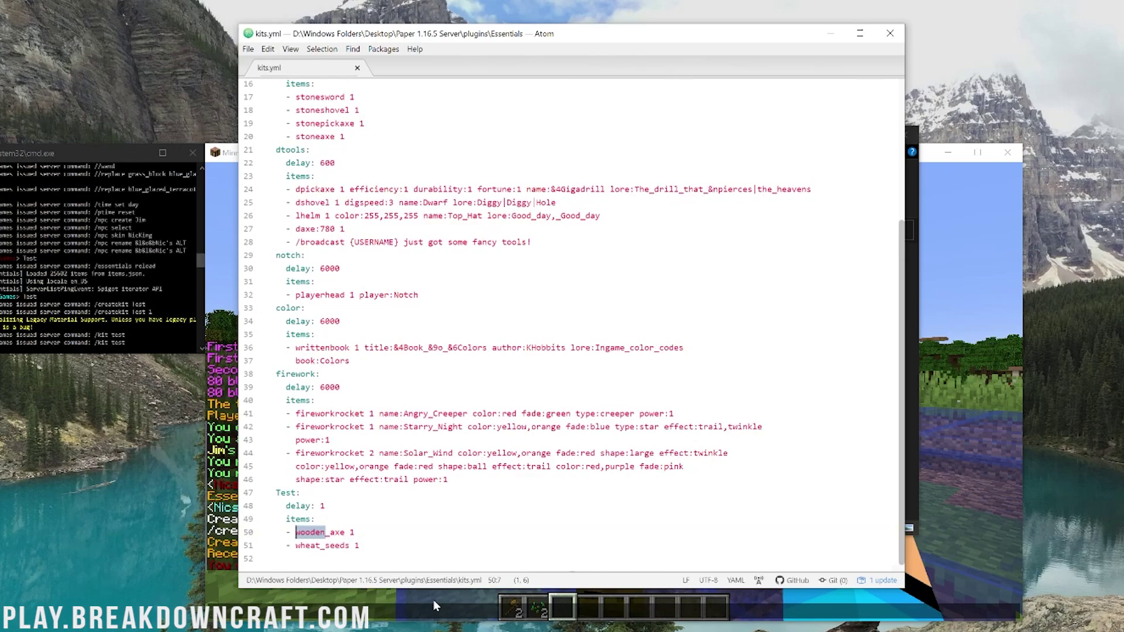
{"action": "type", "text": "diamond"}
{"action": "left_click", "coordinate": [249, 49]}
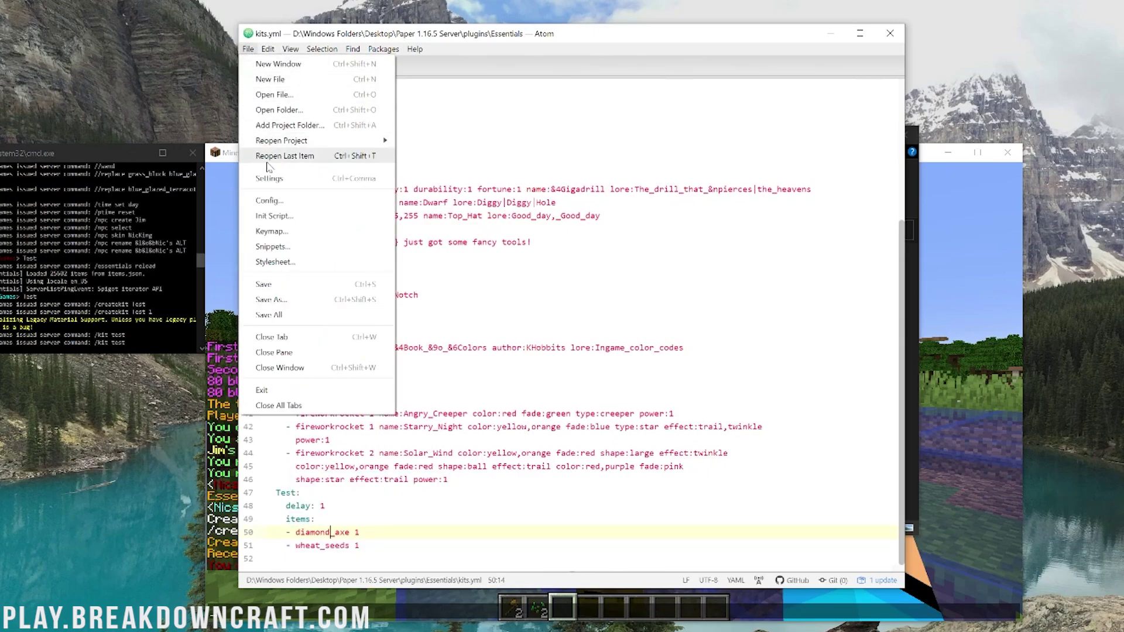
{"action": "left_click_drag", "start_coordinate": [316, 282], "coordinate": [420, 295]}
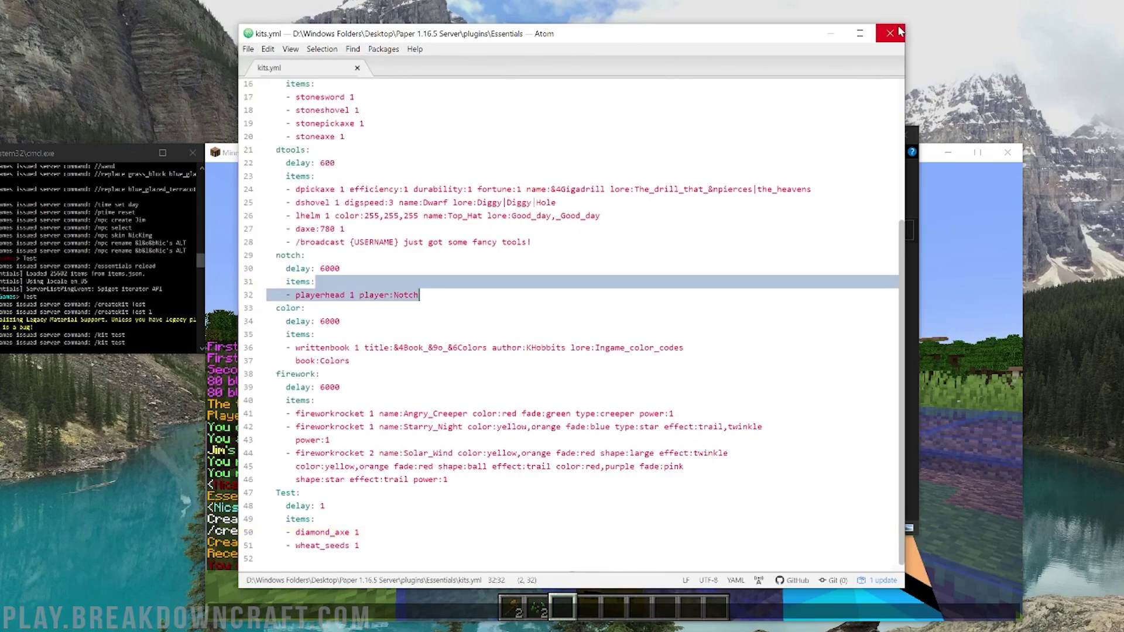
Return to Minecraft and reload the edited kit configuration with /essentials reload.
{"action": "left_click", "coordinate": [985, 251]}
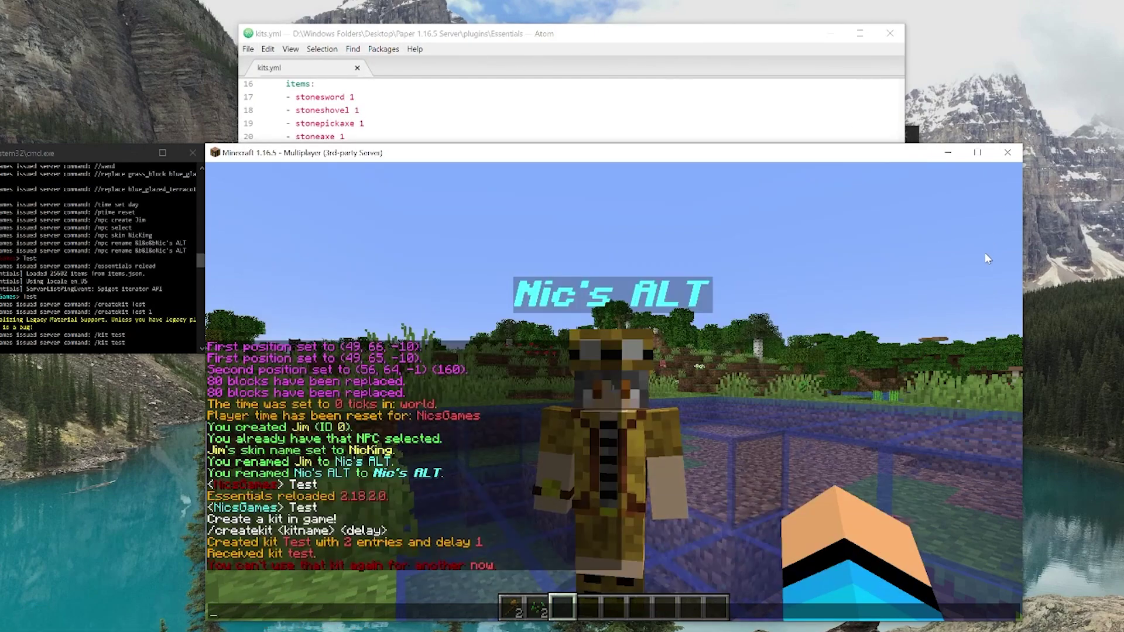
{"action": "key", "text": "Up"}
{"action": "key", "text": "Up"}
{"action": "key", "text": "Up"}
{"action": "key", "text": "BackSpace"}
{"action": "key", "text": "BackSpace"}
{"action": "key", "text": "Up"}
{"action": "key", "text": "Up"}
{"action": "key", "text": "Up"}
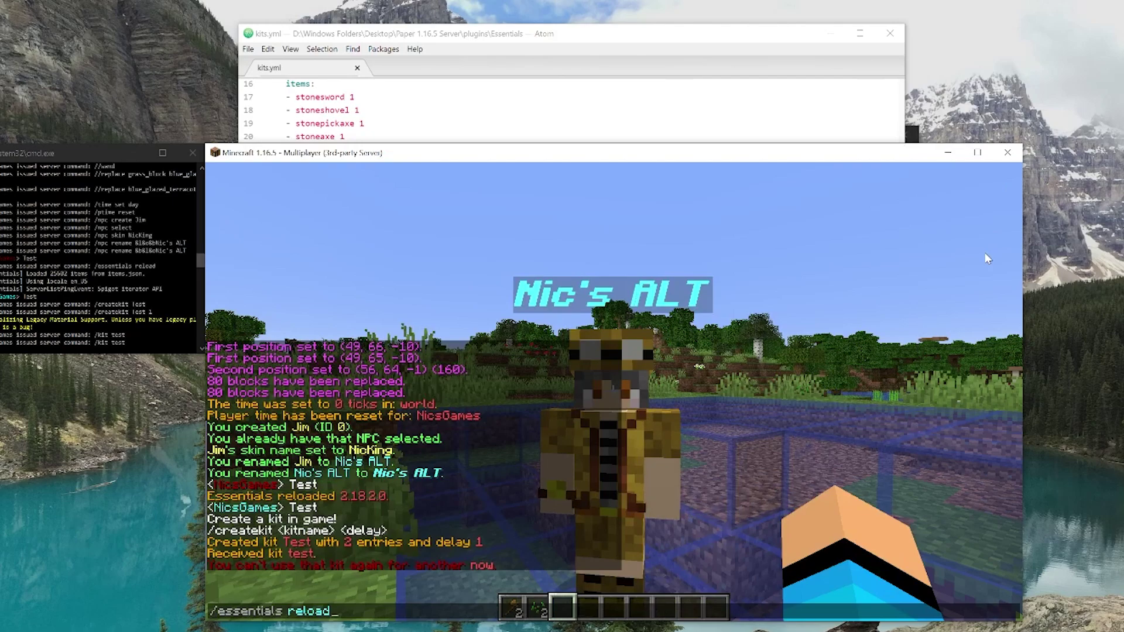
{"action": "key", "text": "Return"}
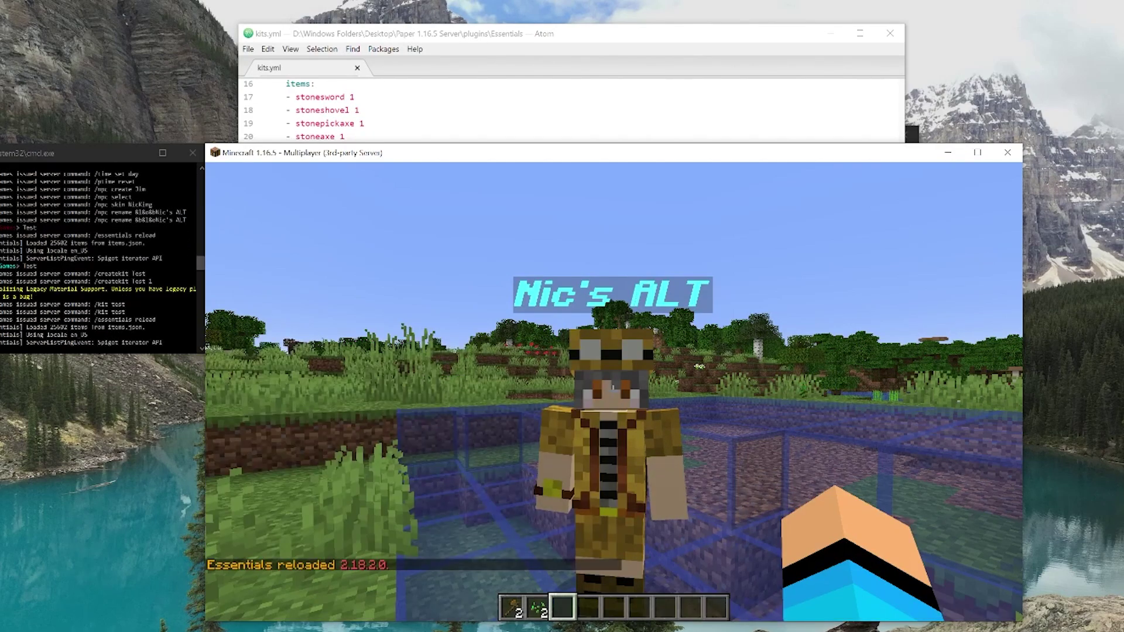
Claim the updated kit with /kit test and check the received items in the hotbar.
{"action": "type", "text": "/kit test"}
{"action": "key", "text": "Return"}
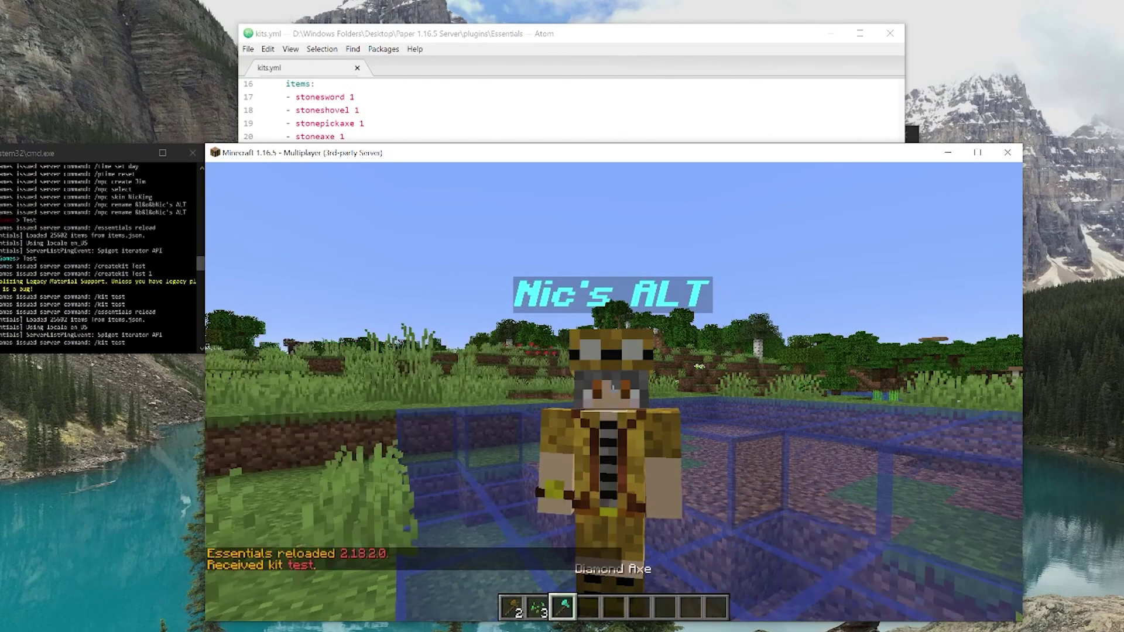
{"action": "scroll", "coordinate": [613, 390], "scroll_direction": "up", "scroll_amount": 1}
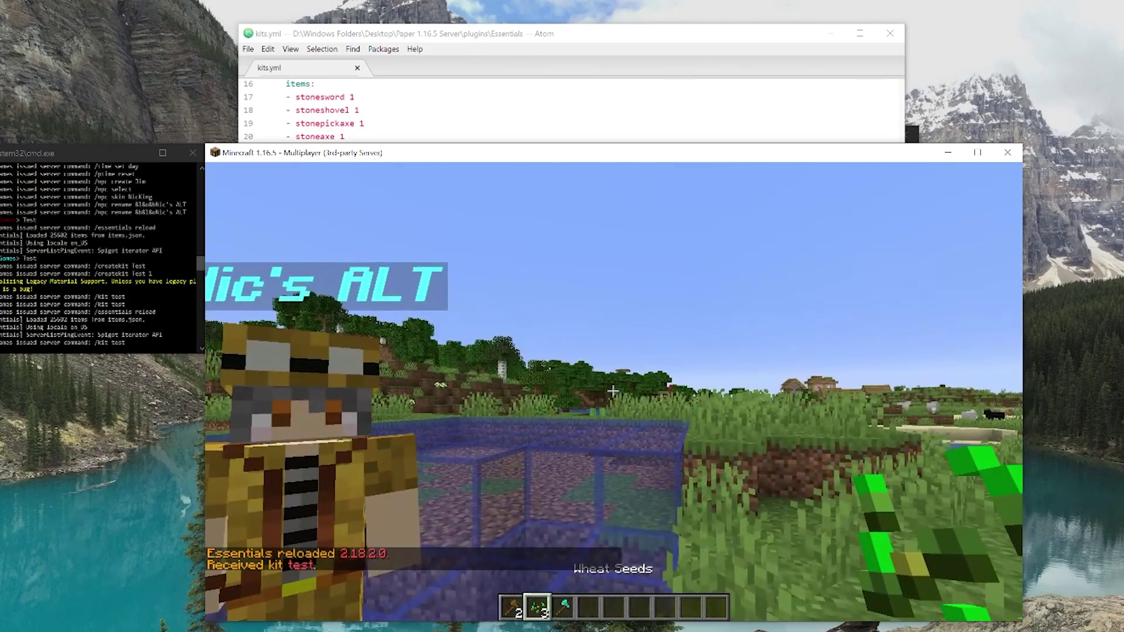
{"action": "scroll", "coordinate": [613, 391], "scroll_direction": "down", "scroll_amount": 1}
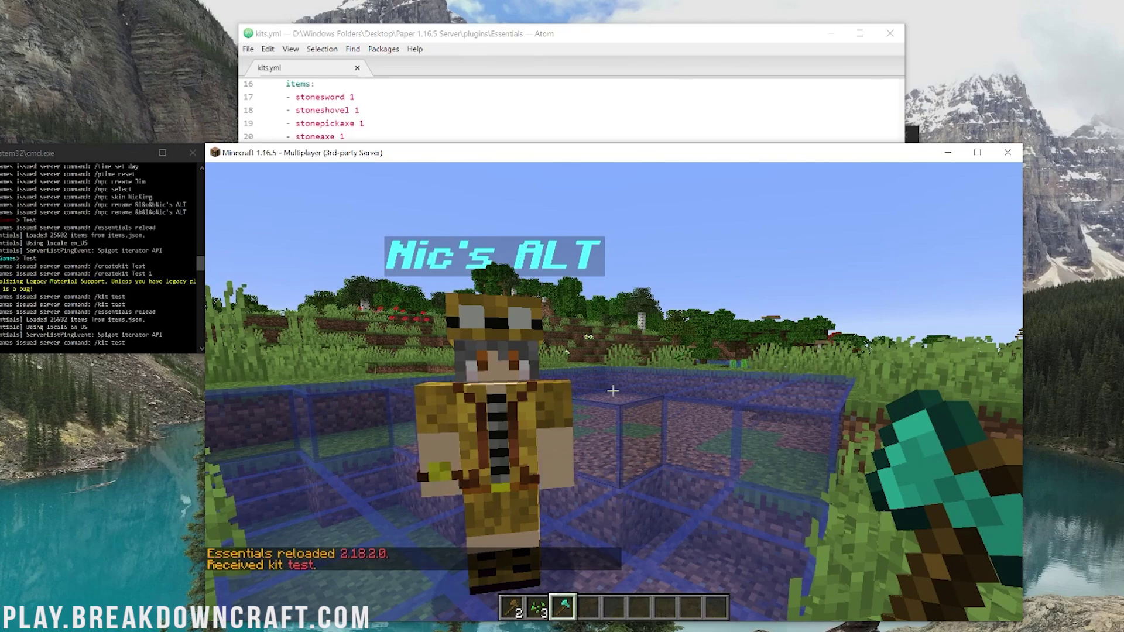
Switch to Atom, look over the kit definitions in kits.yml, close the editor and resume the game.
{"action": "key", "text": "t"}
{"action": "left_click", "coordinate": [612, 124]}
{"action": "scroll", "coordinate": [571, 325], "scroll_direction": "up", "scroll_amount": 4}
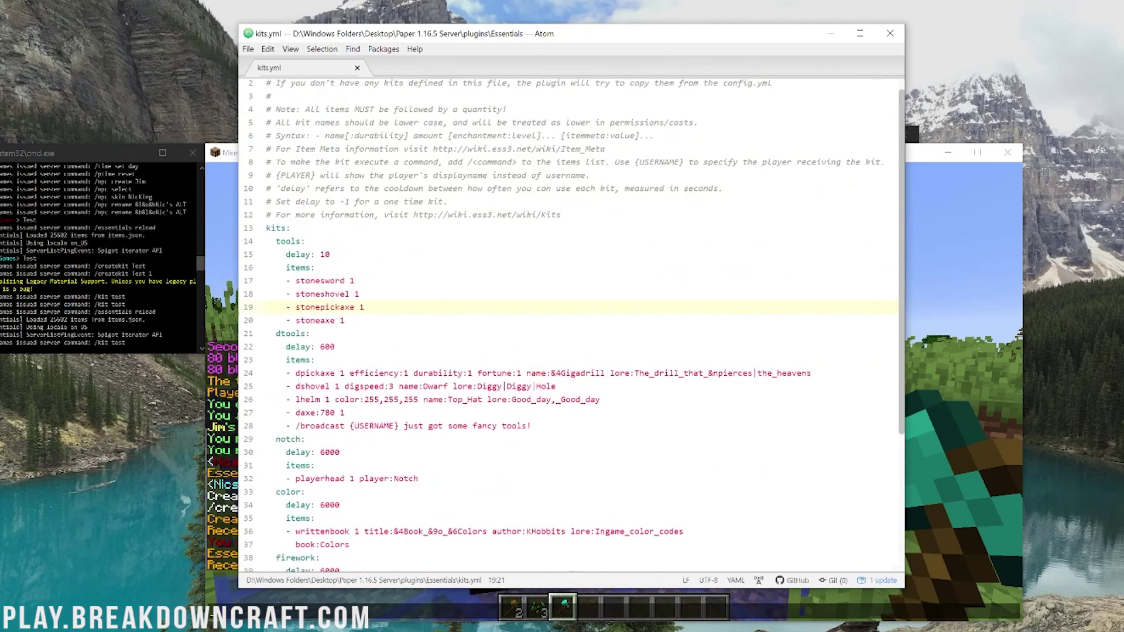
{"action": "scroll", "coordinate": [572, 325], "scroll_direction": "down", "scroll_amount": 4}
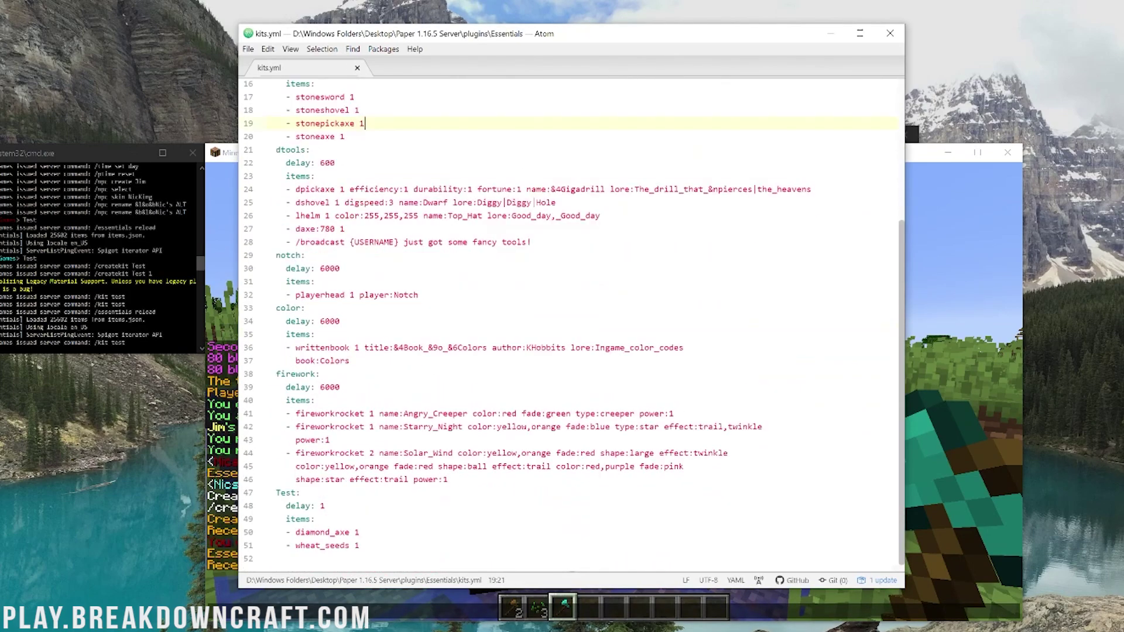
{"action": "left_click", "coordinate": [892, 33]}
{"action": "key", "text": "Escape"}
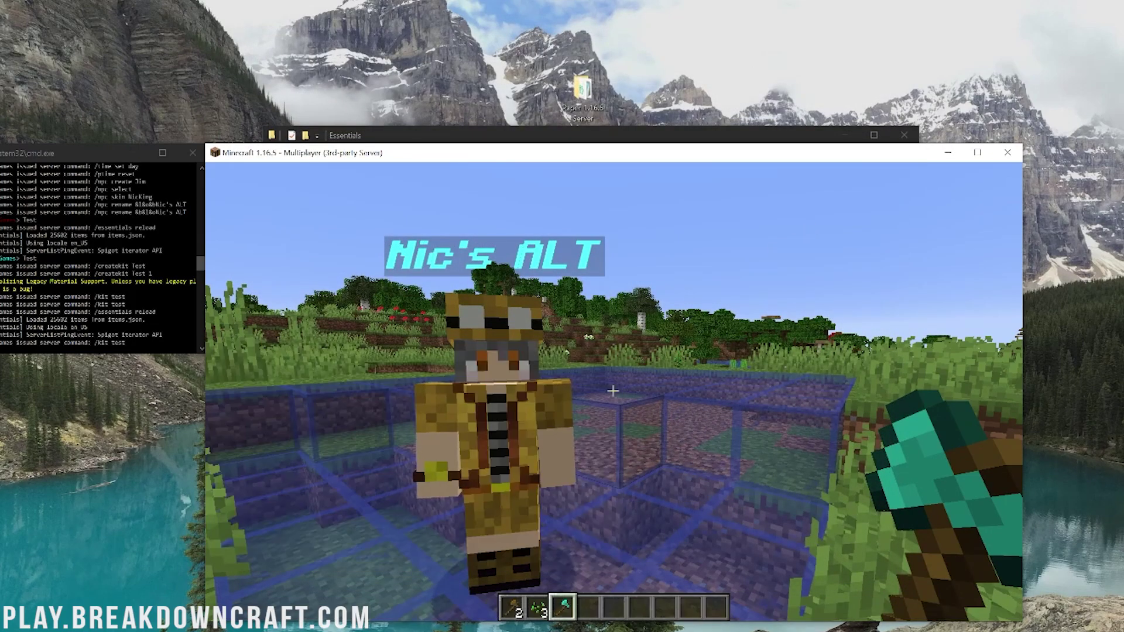
{"action": "key", "text": "w"}
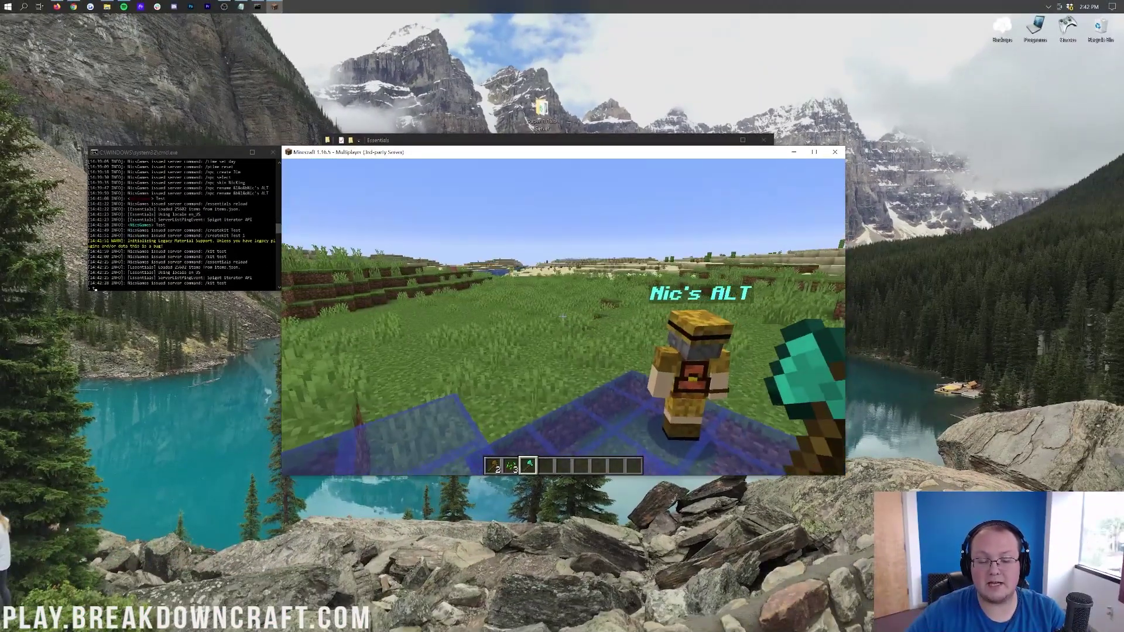
{"action": "key", "text": "w"}
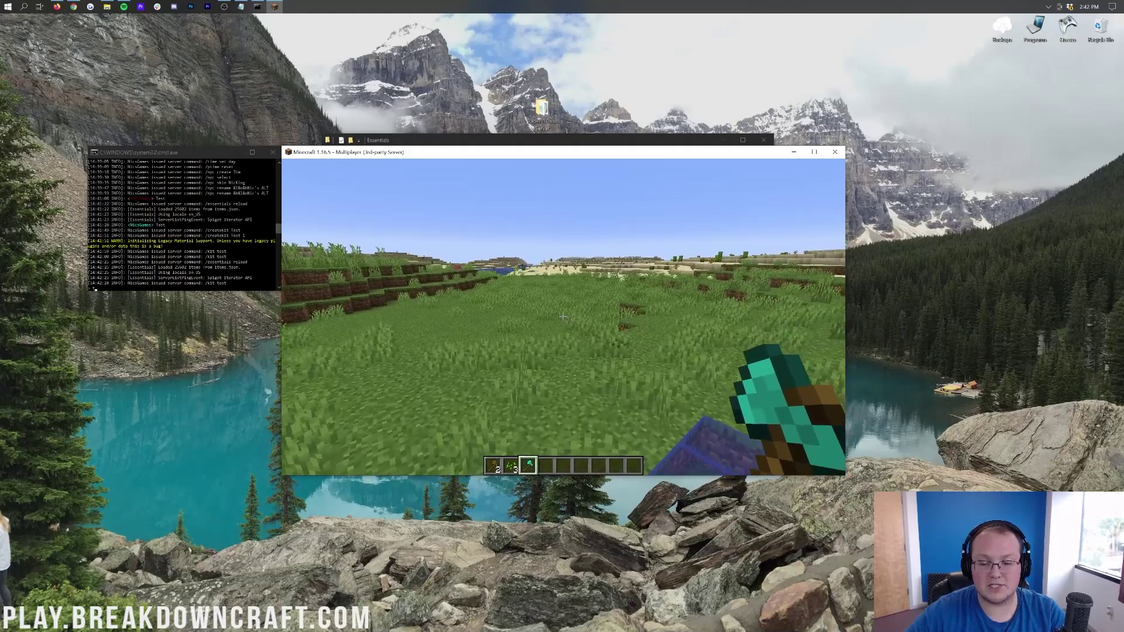
{"action": "key", "text": "w"}
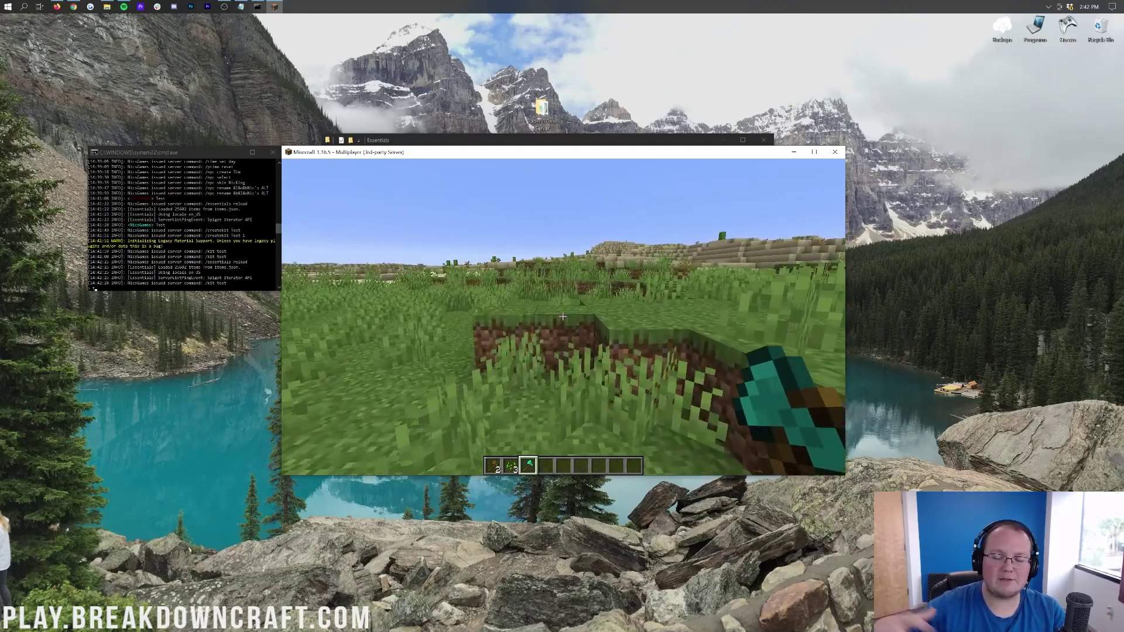
{"action": "key", "text": "w"}
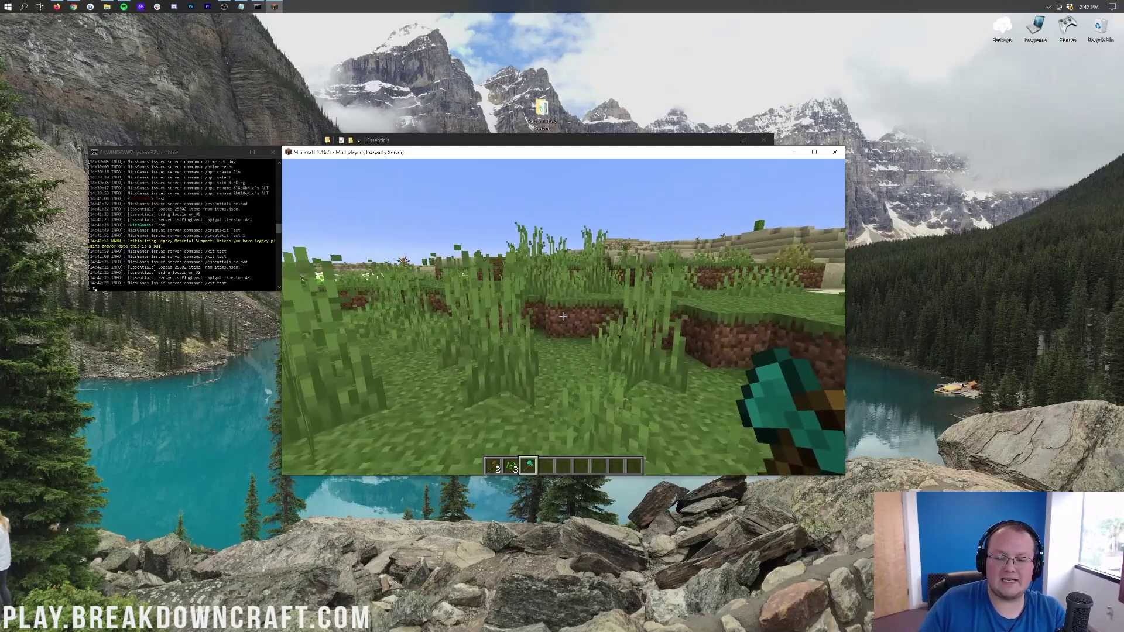
{"action": "key", "text": "s"}
{"action": "key", "text": "w"}
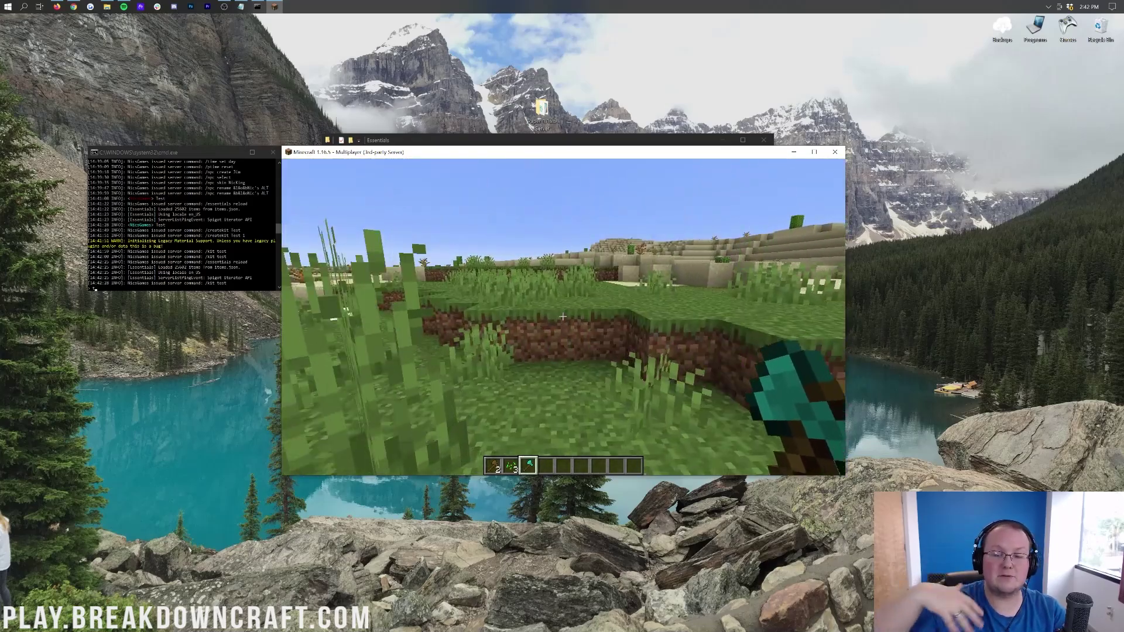
{"action": "key", "text": "w"}
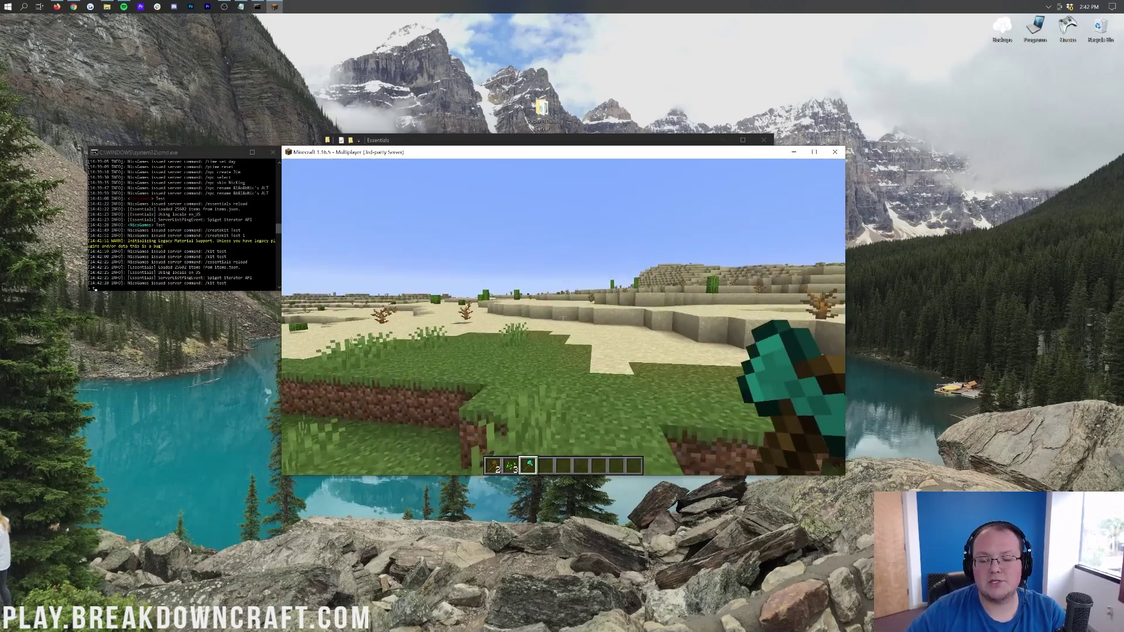
{"action": "key", "text": "w"}
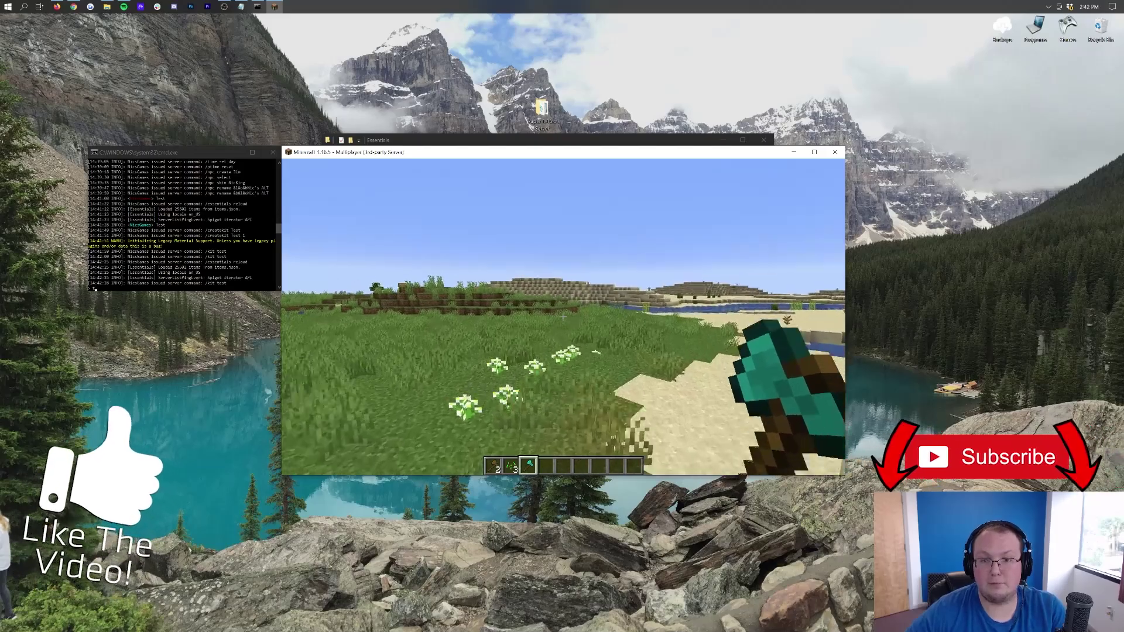
{"action": "key", "text": "w"}
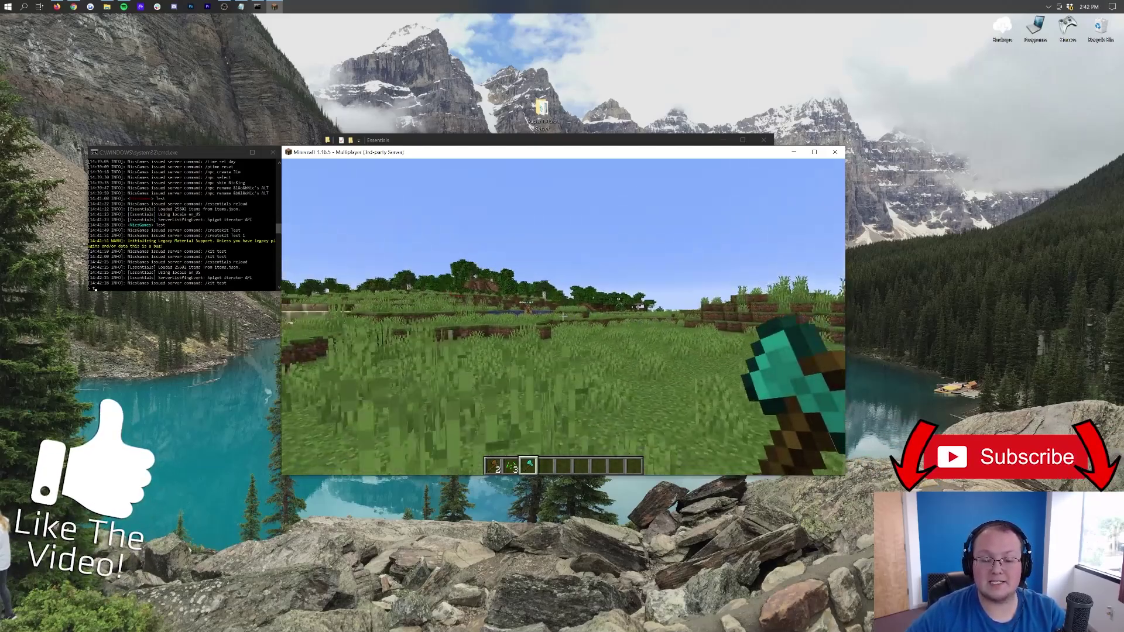
{"action": "key", "text": "w"}
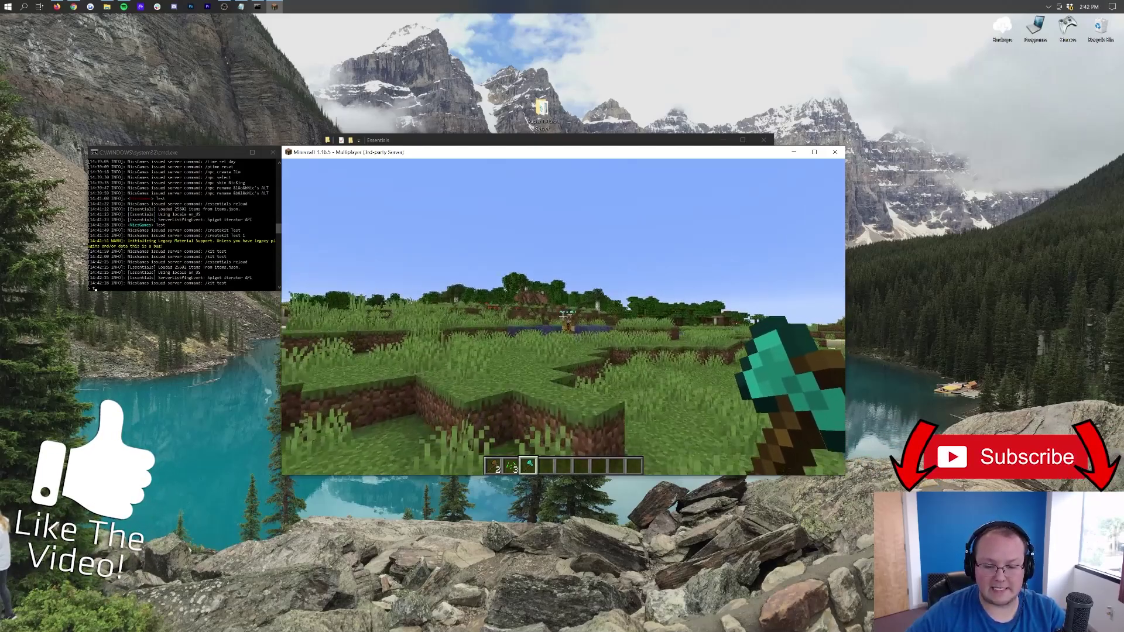
Pause the game and disconnect from the Minecraft server.
{"action": "key", "text": "Escape"}
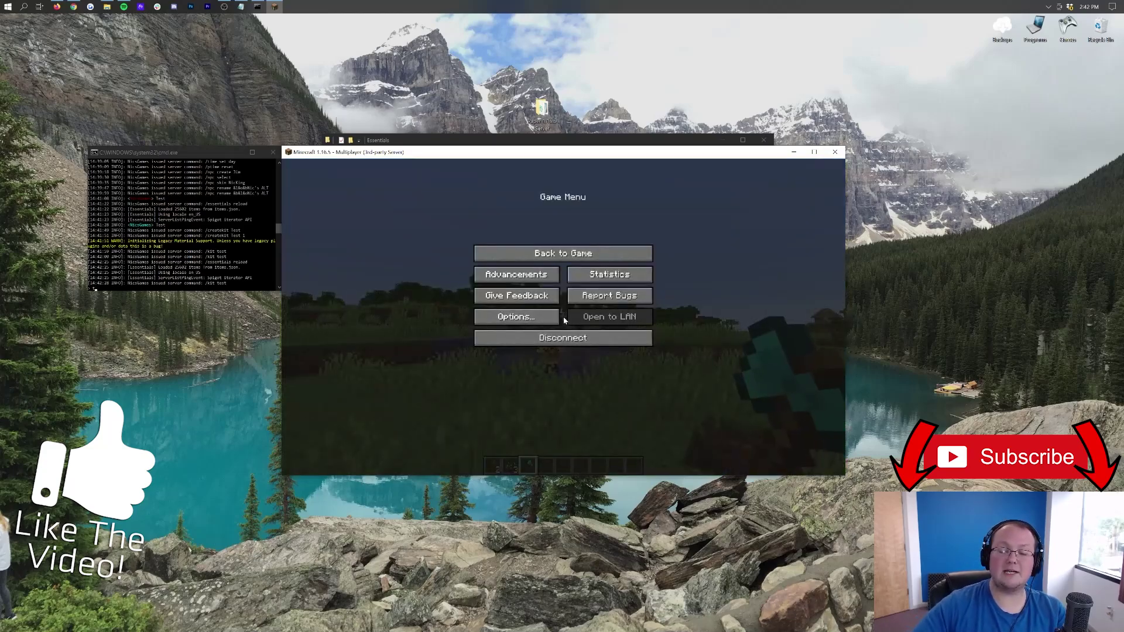
{"action": "left_click", "coordinate": [592, 336]}
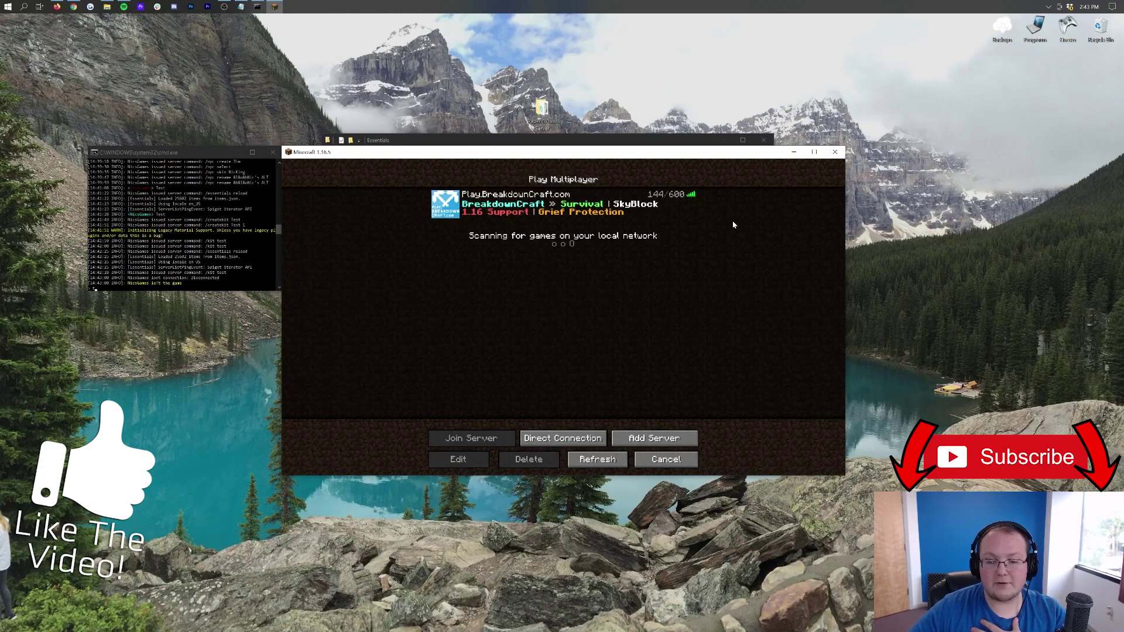